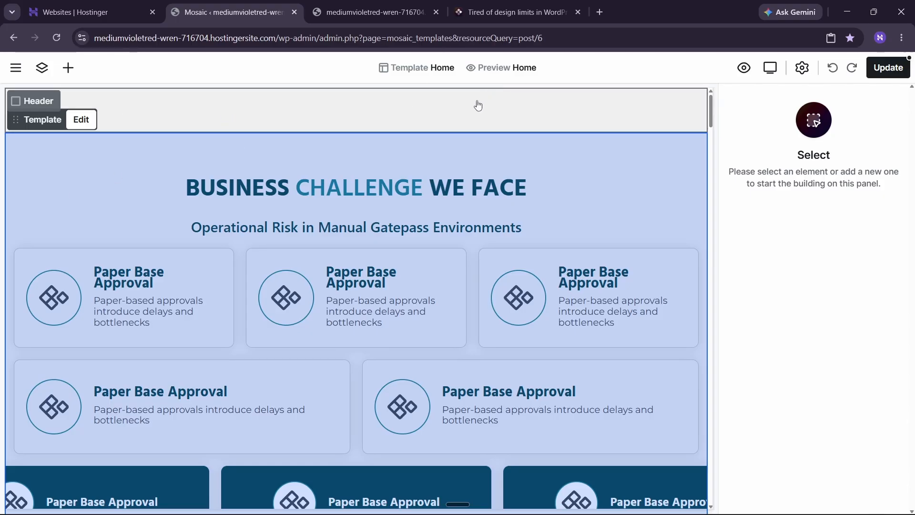
Step: Add a Navbar element to the template's empty Header
click(421, 111)
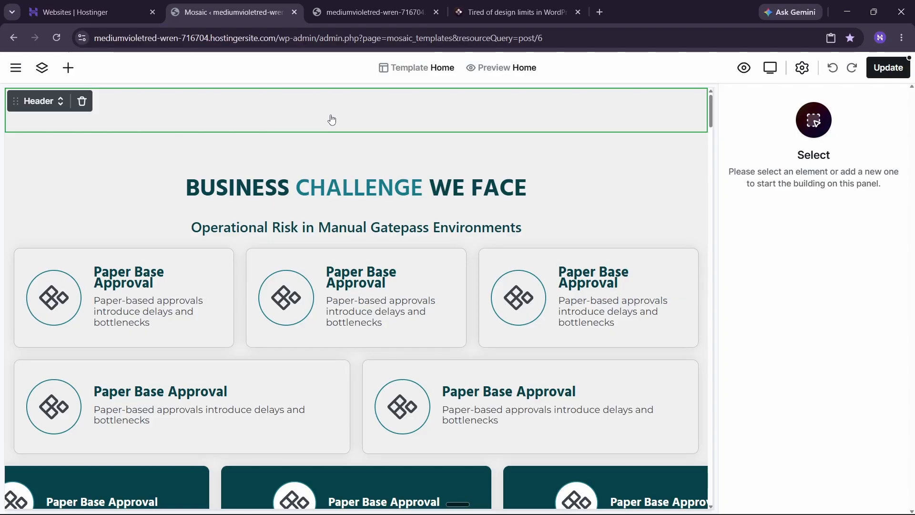
click(70, 67)
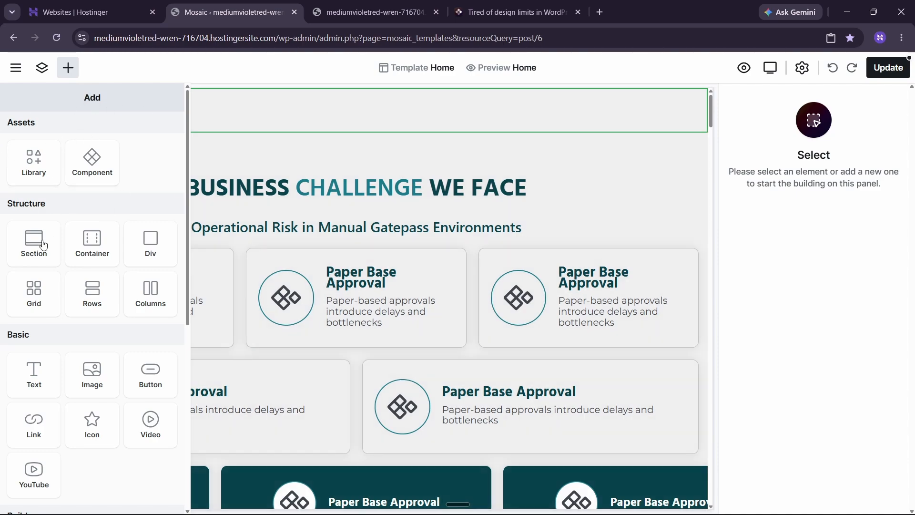
scroll(72, 239, down, 5)
scroll(117, 224, up, 2)
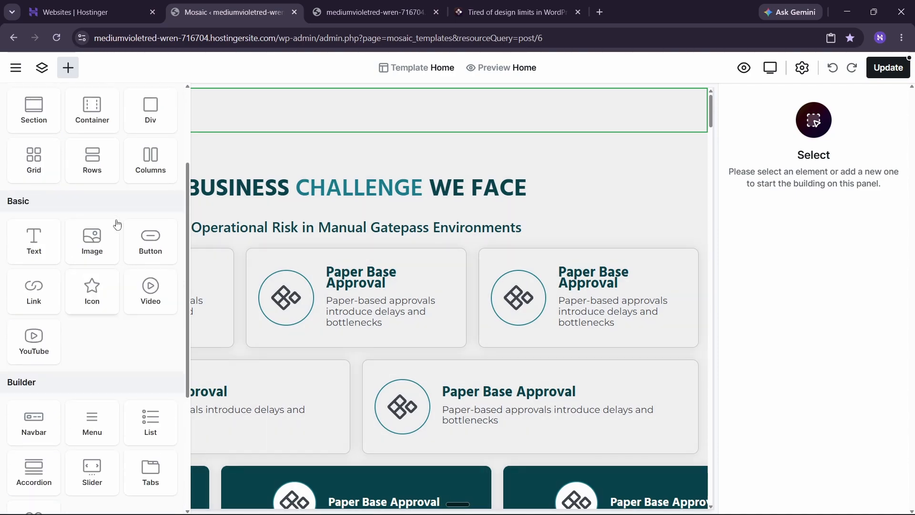
scroll(117, 222, up, 3)
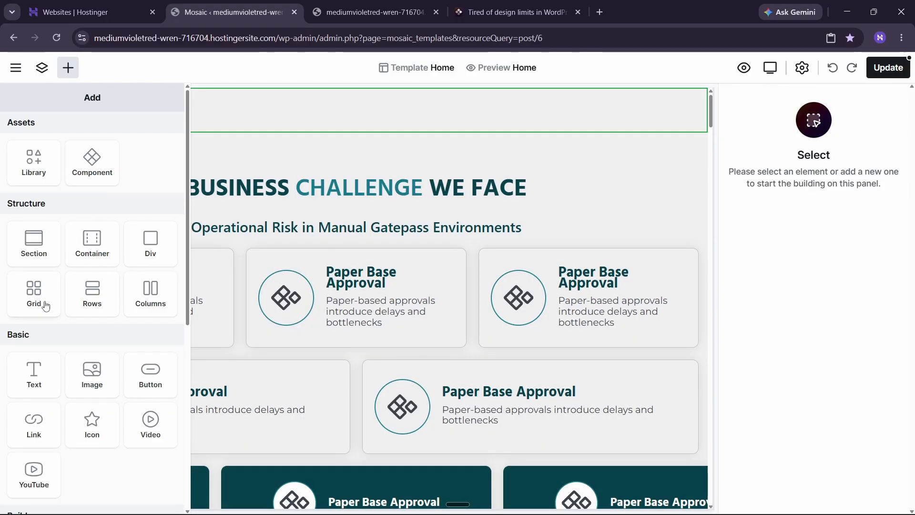
scroll(30, 308, down, 2)
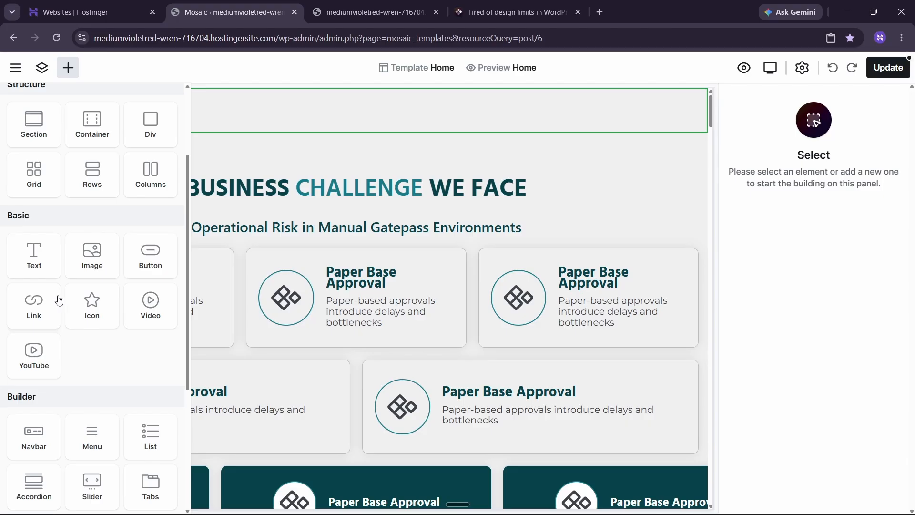
scroll(58, 299, down, 2)
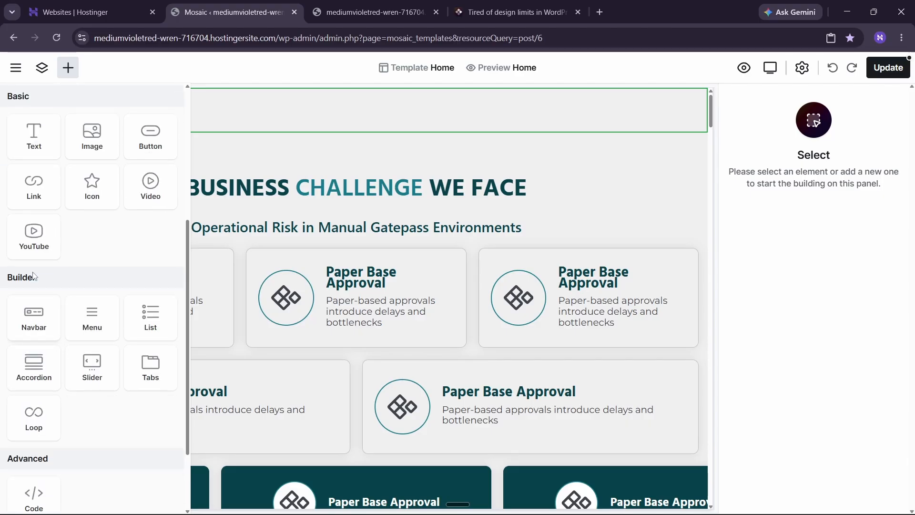
click(30, 332)
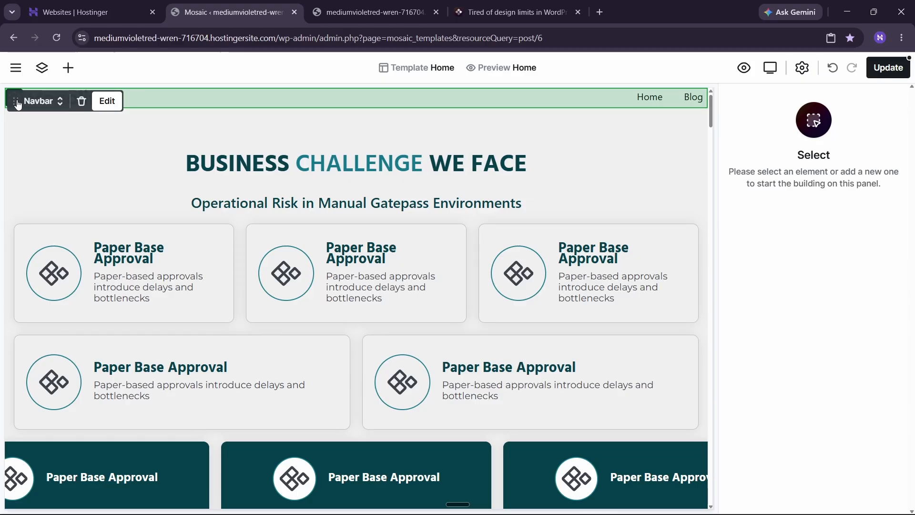
Step: Remove the placeholder Monolith logo from the navbar
drag(17, 102, 284, 139)
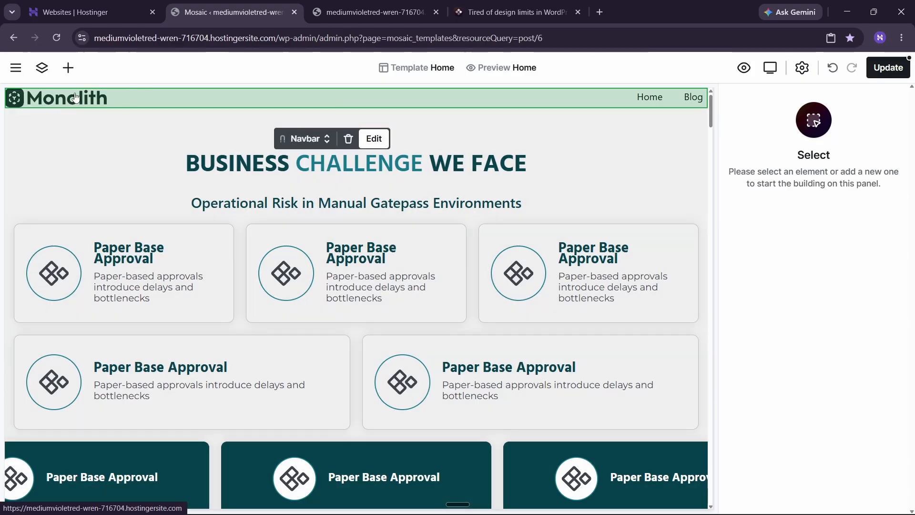
double_click(78, 97)
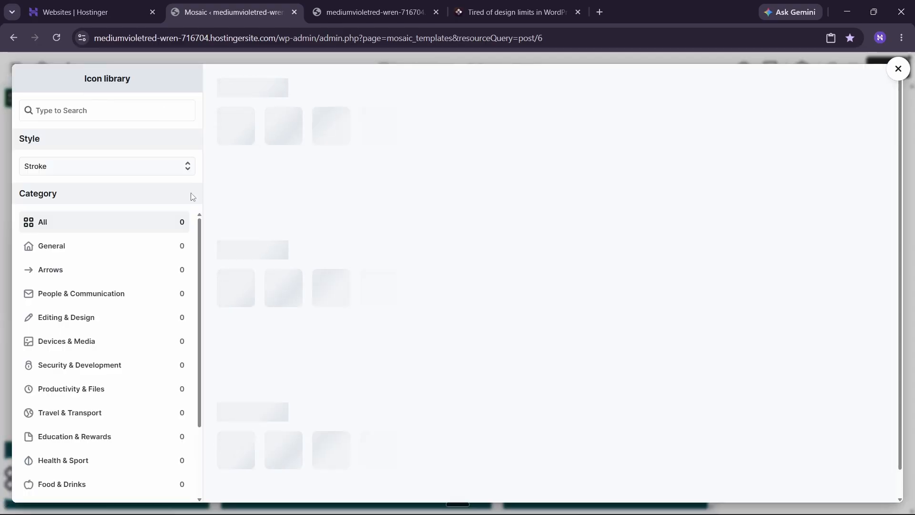
click(896, 67)
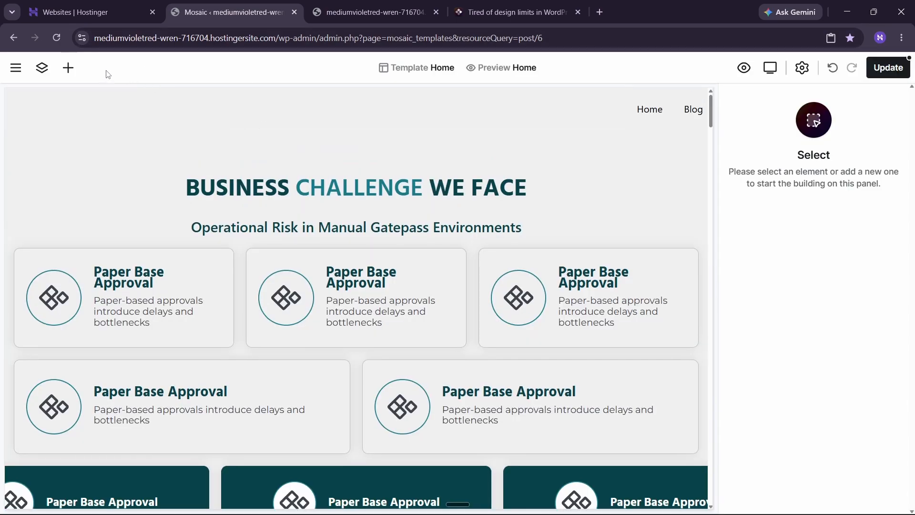
Step: Add an Image element to the navbar and move it ahead of the Home and Blog links
click(68, 67)
scroll(61, 260, down, 9)
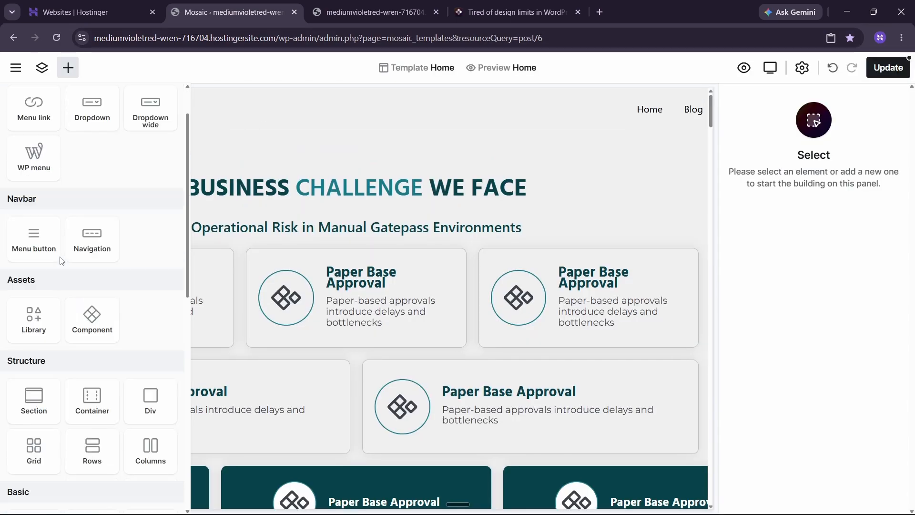
scroll(61, 262, down, 2)
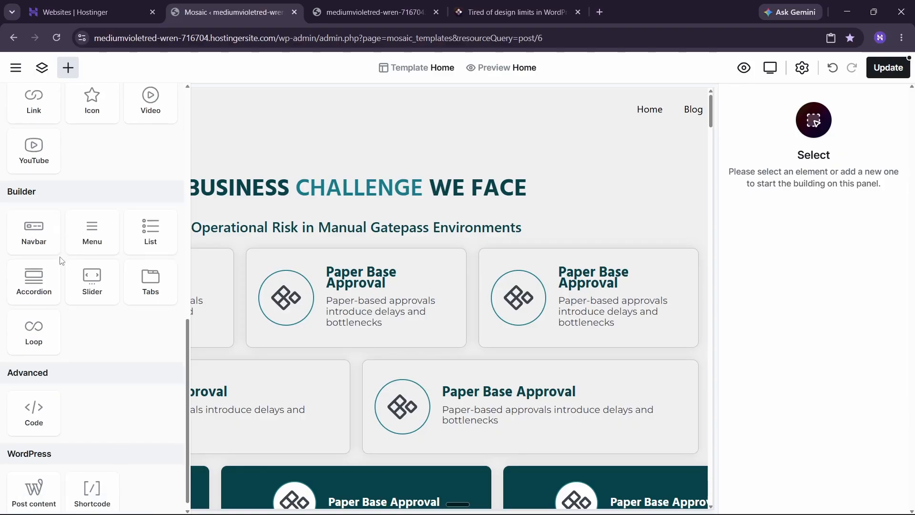
scroll(83, 284, up, 7)
scroll(83, 283, up, 2)
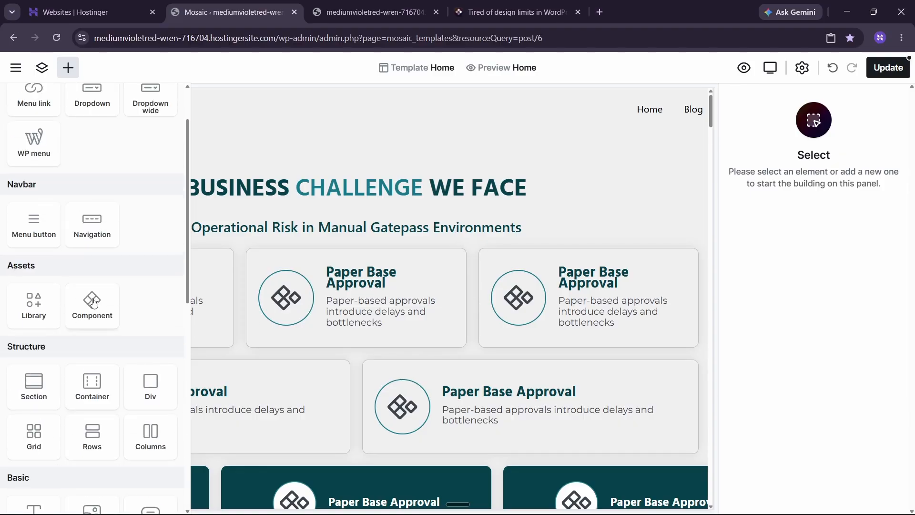
scroll(103, 318, up, 2)
scroll(93, 281, down, 4)
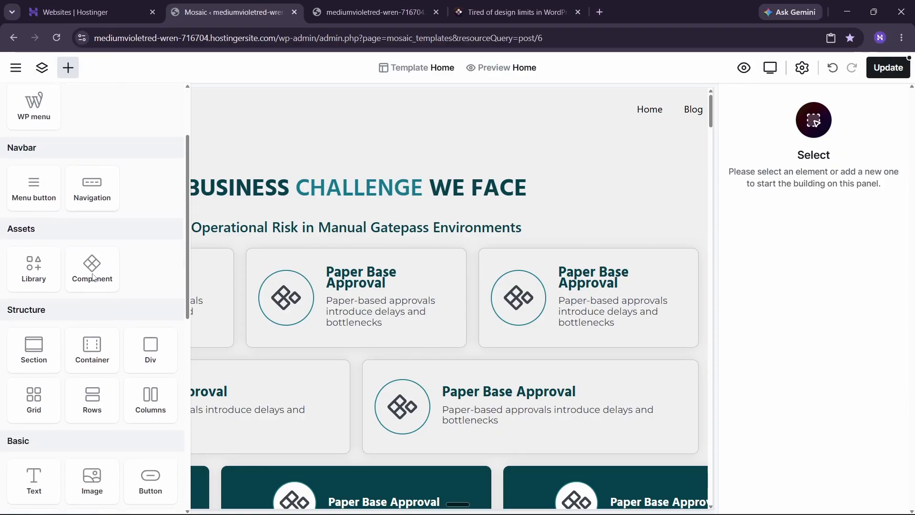
scroll(94, 276, down, 3)
click(94, 236)
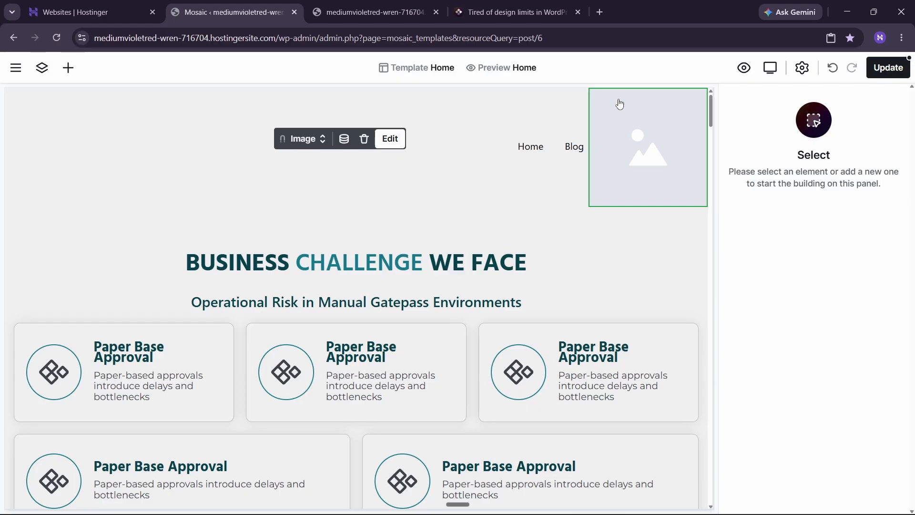
drag(683, 175, 216, 138)
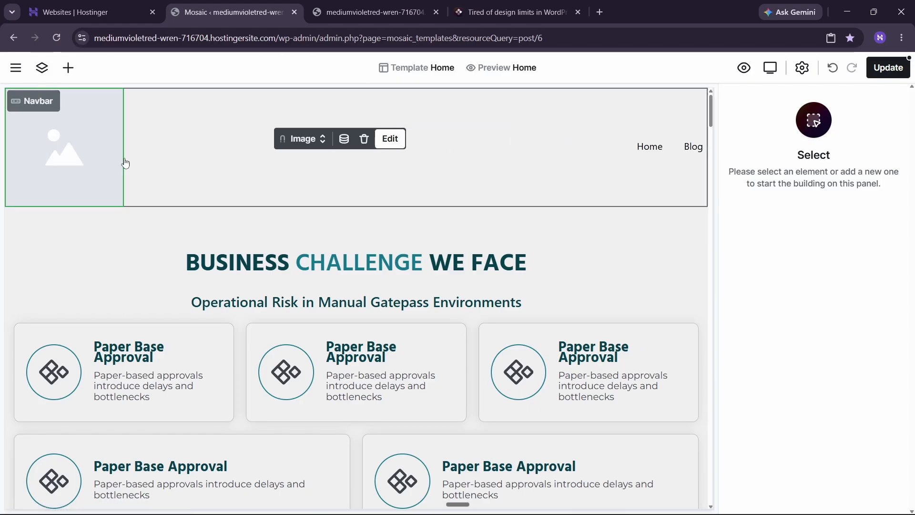
Step: Fill the navbar's image placeholder with the EGATEPASS picture from the media library
double_click(70, 155)
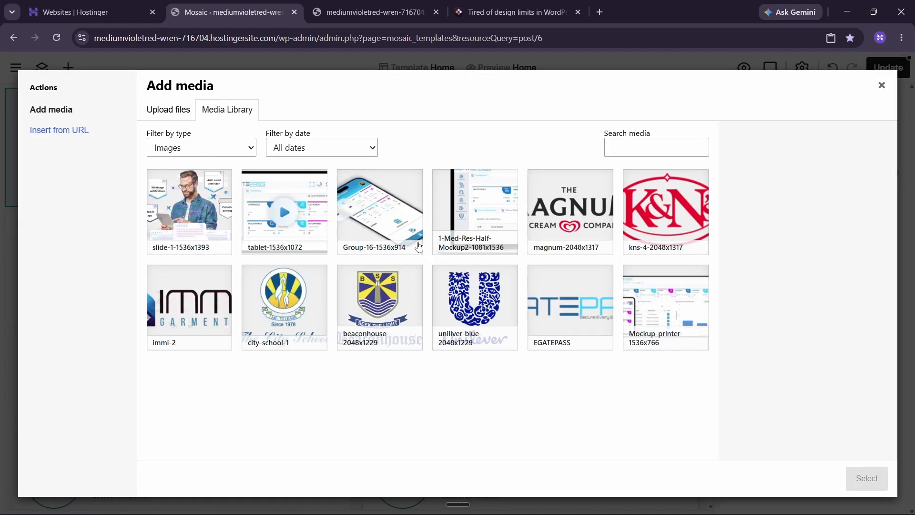
click(582, 319)
click(867, 478)
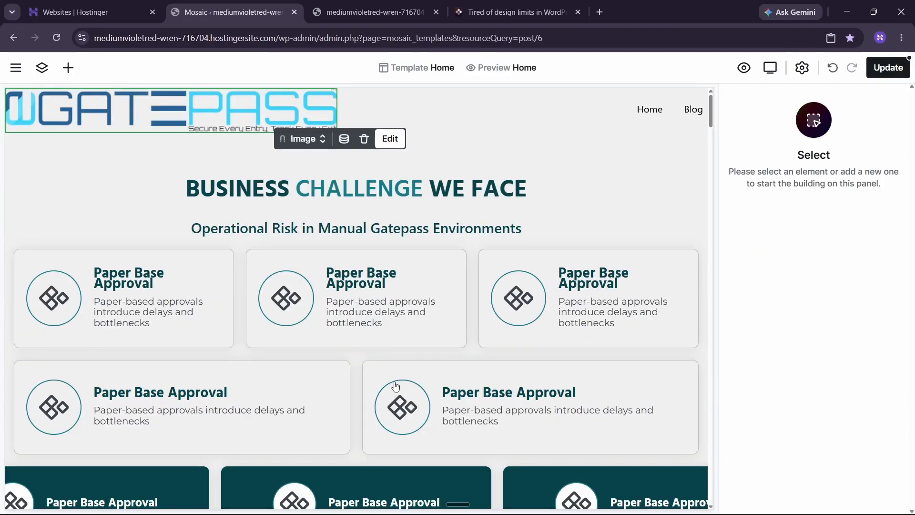
Step: Select the EGATEPASS logo image in the navbar and gradually reduce its width to 442 px
double_click(180, 127)
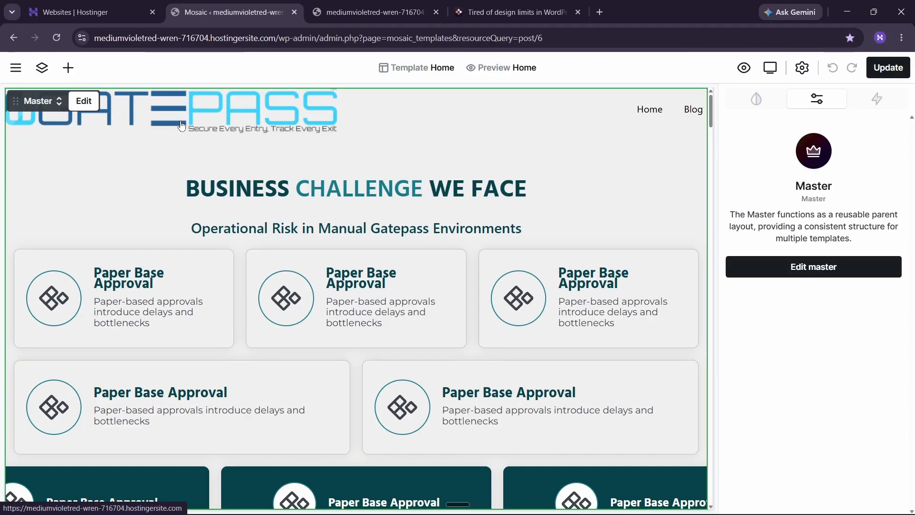
double_click(258, 127)
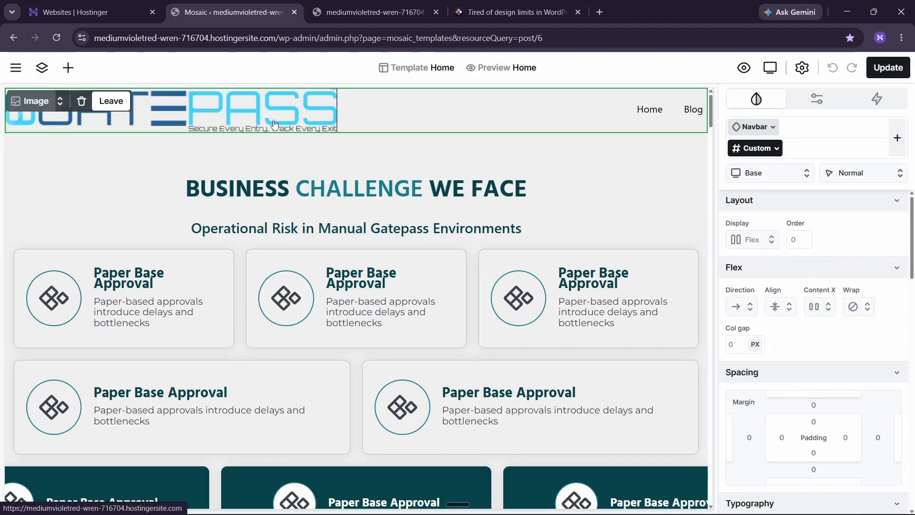
double_click(276, 123)
click(883, 90)
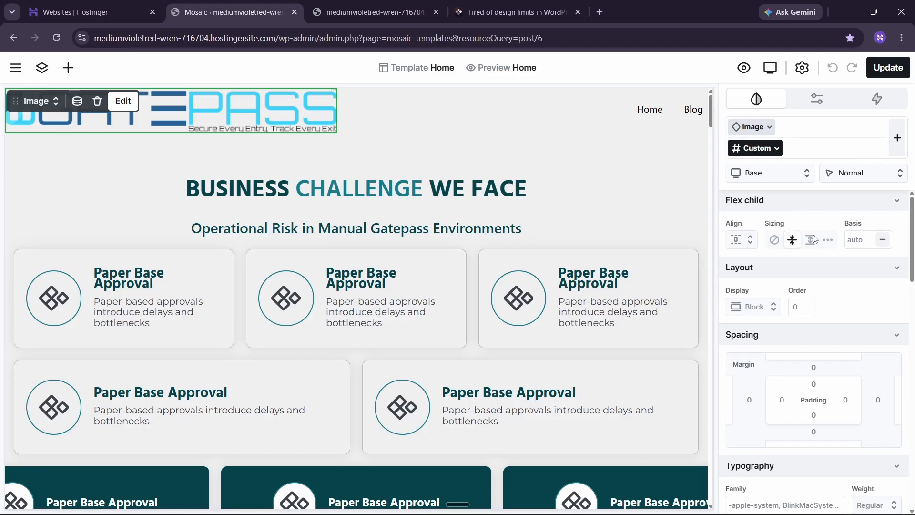
scroll(799, 294, down, 6)
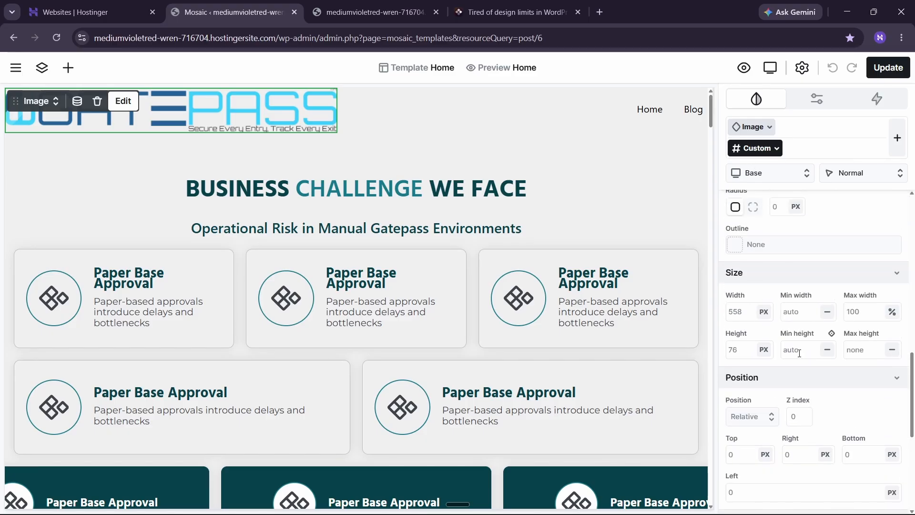
click(741, 314)
key(Down)
key(Down)
key(Down)
key(Down)
key(Down)
key(Down)
key(Down)
key(Down)
key(Down)
key(Down)
key(Down)
key(Down)
key(Down)
key(Down)
key(Down)
key(Down)
key(Down)
key(Down)
key(Down)
key(Down)
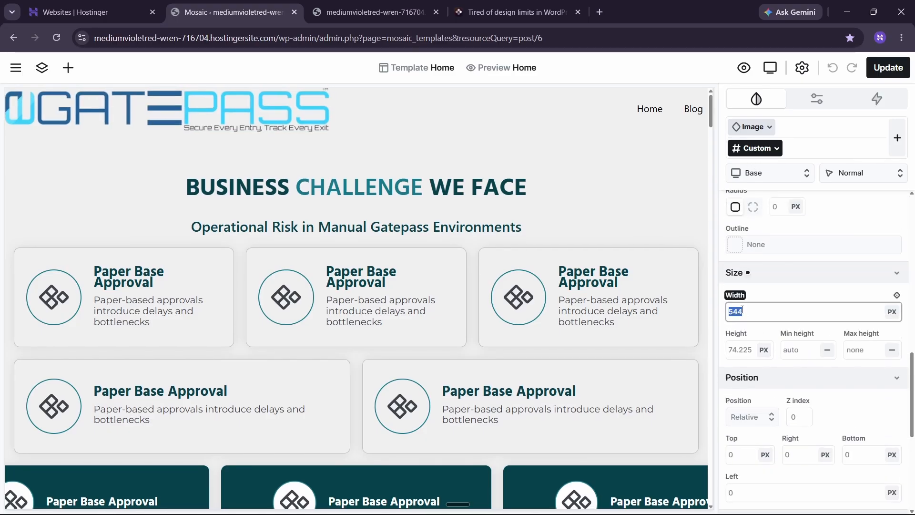
key(Down)
key(Down)
key(Down)
key(Down)
key(Down)
key(Down)
key(Down)
key(Down)
key(Down)
key(Down)
key(Down)
key(Down)
key(Down)
key(Down)
key(Down)
key(Down)
key(Down)
key(Down)
key(Down)
key(Down)
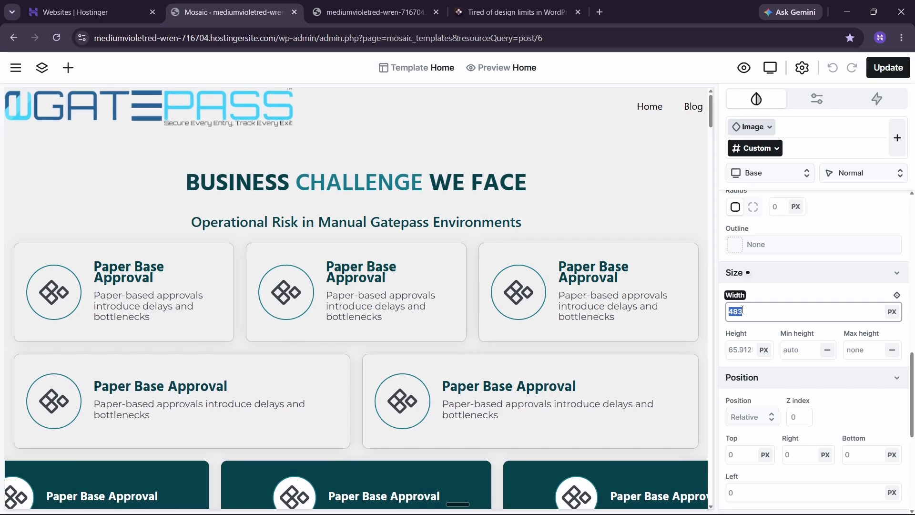
key(Down)
key(Down)
key(Down)
key(Down)
key(Down)
key(Down)
key(Down)
key(Down)
key(Down)
key(Down)
key(Down)
key(Down)
key(Down)
key(Down)
key(Down)
key(Down)
key(Down)
key(Down)
key(Down)
key(Down)
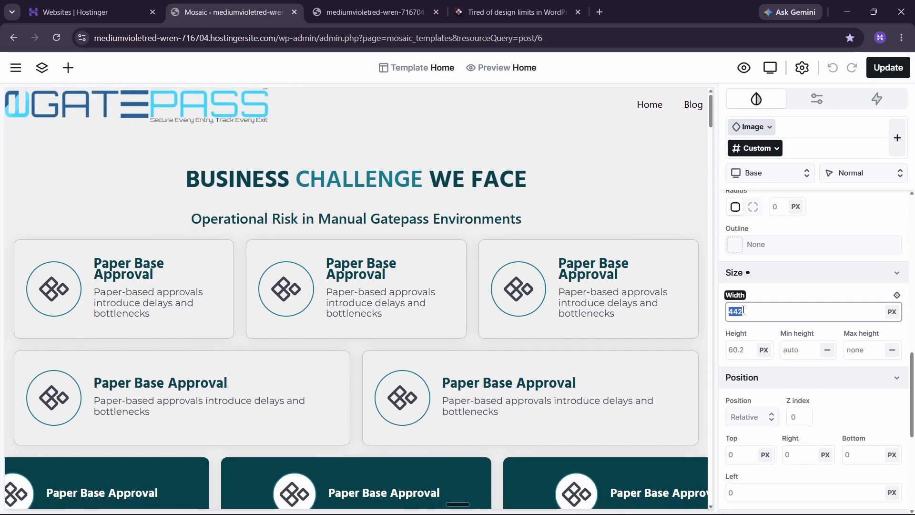
Step: Try a logo width of 200 px, and replace it with 300 px
text(200)
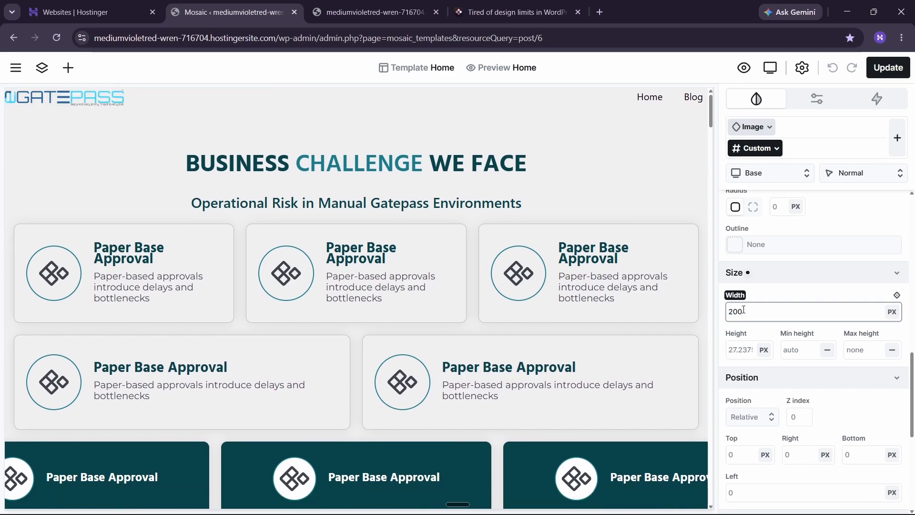
key(BackSpace)
key(BackSpace)
key(BackSpace)
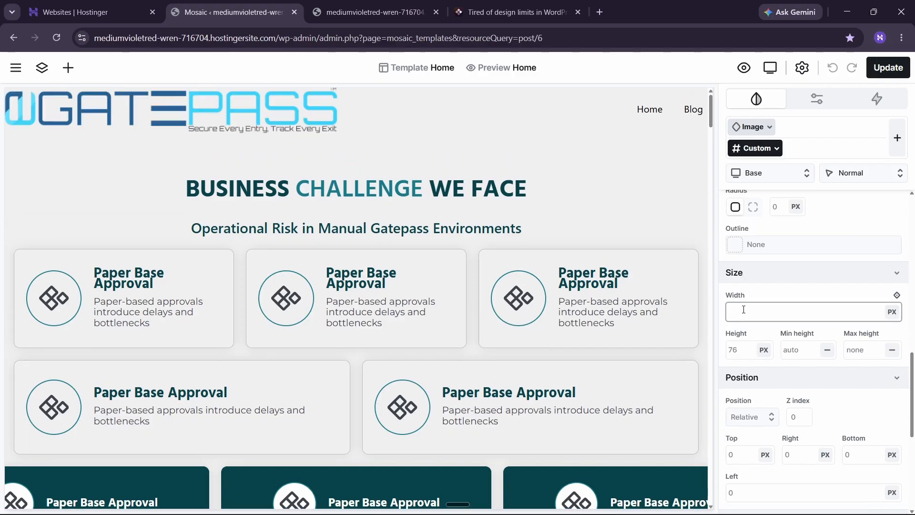
text(300)
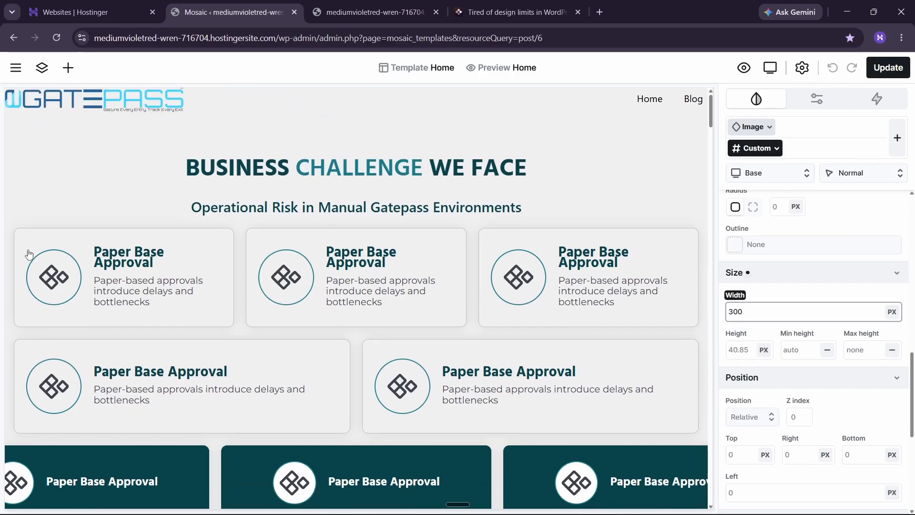
Step: Select the whole navbar and add a Button element after the Home and Blog links
scroll(733, 295, up, 10)
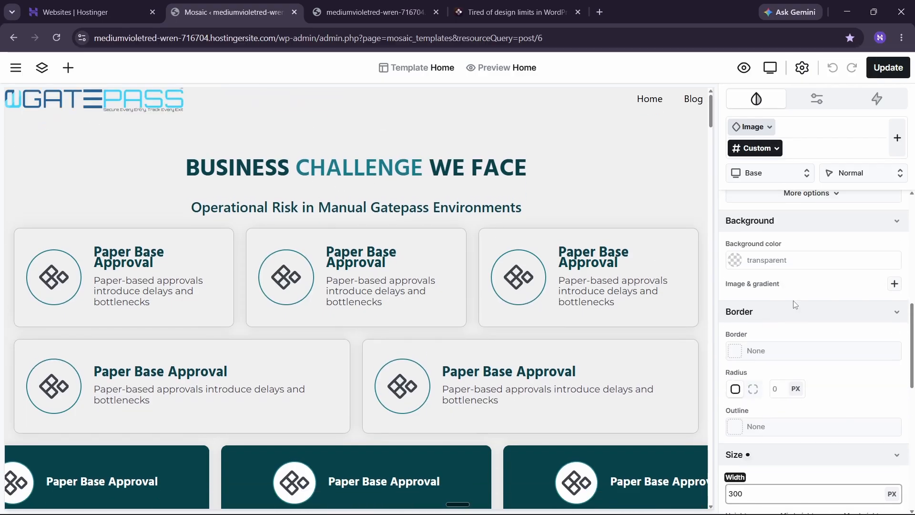
click(599, 114)
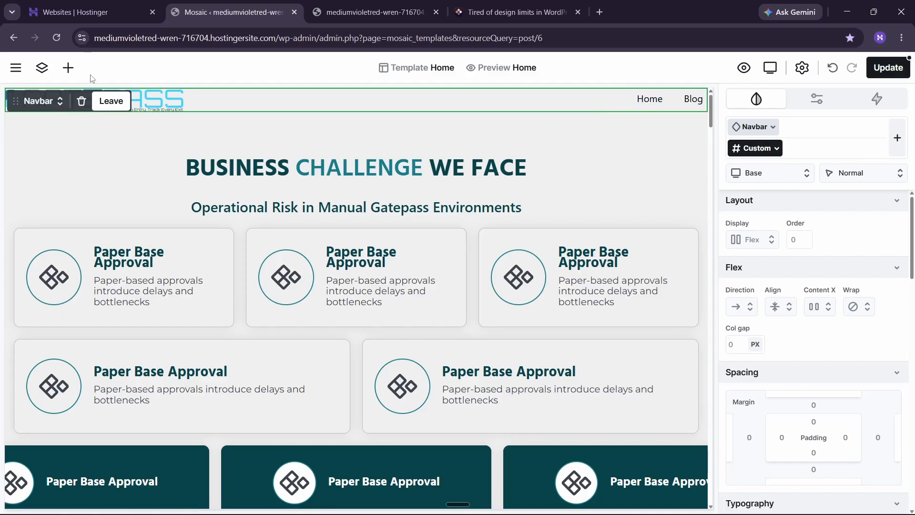
click(77, 71)
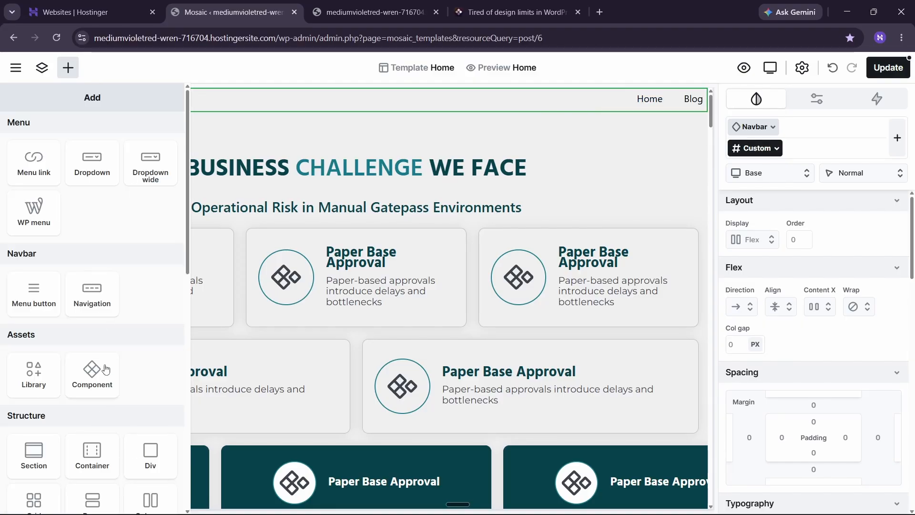
scroll(112, 452, down, 6)
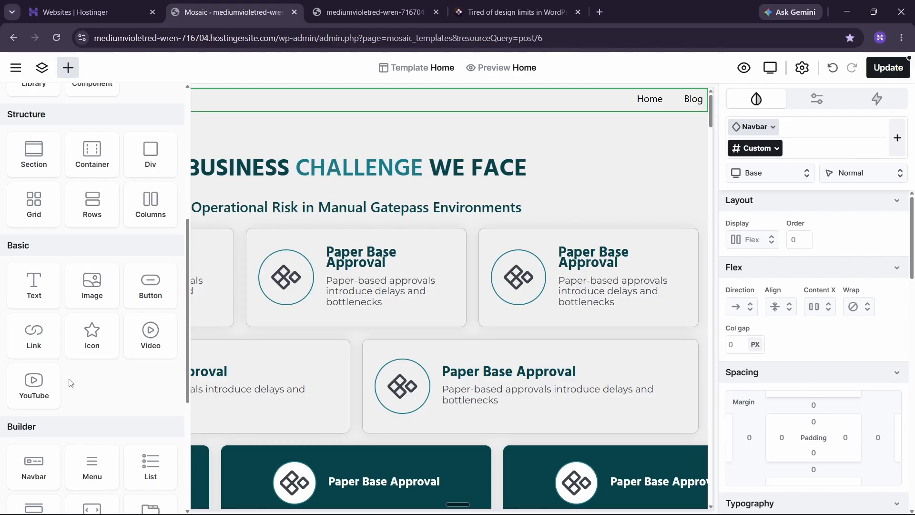
scroll(97, 201, down, 3)
click(148, 186)
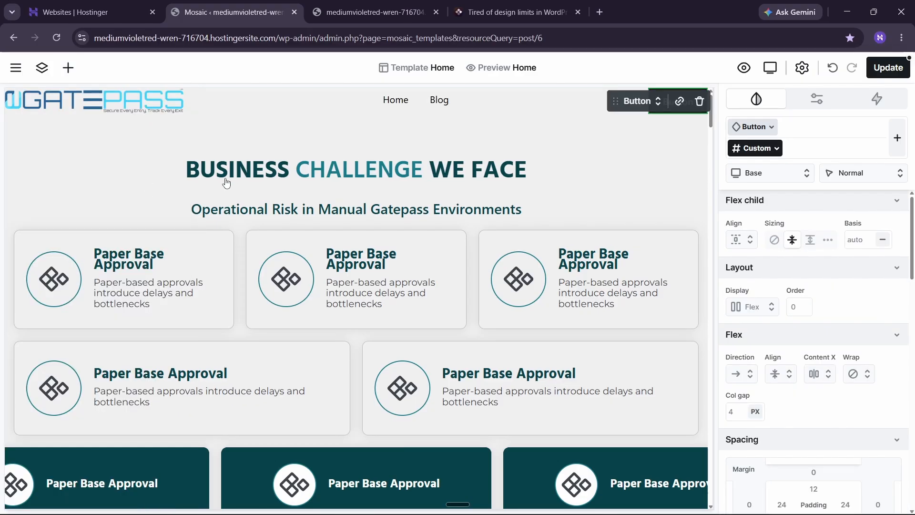
click(489, 104)
click(668, 104)
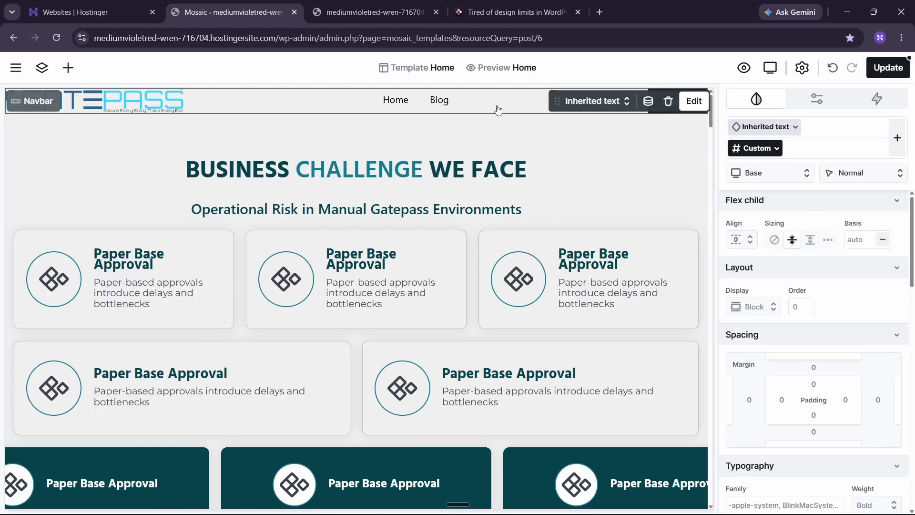
scroll(361, 218, down, 20)
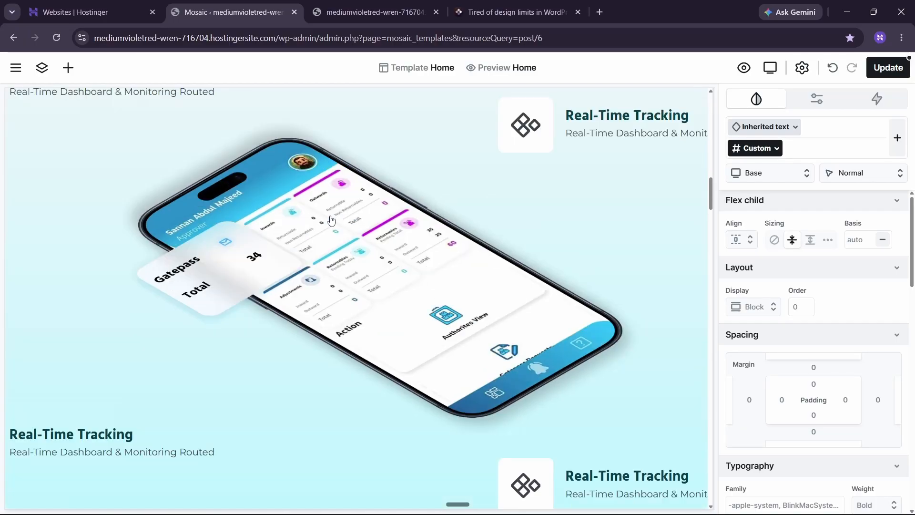
scroll(328, 215, up, 15)
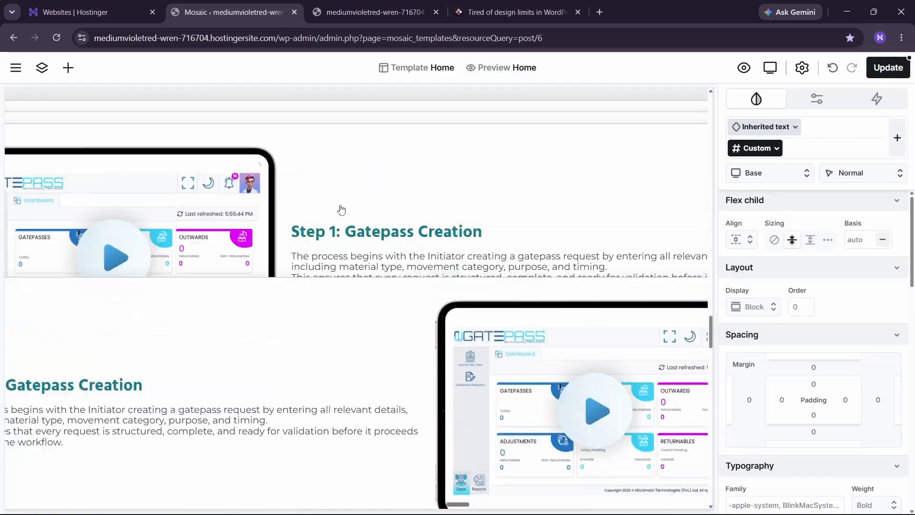
scroll(395, 178, up, 10)
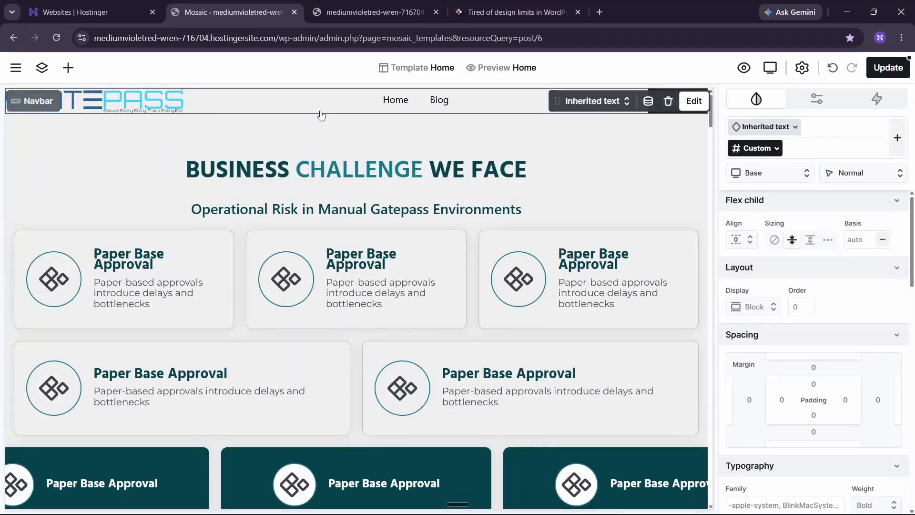
Step: Select the whole navbar and set its top and bottom padding to the content space variable (20px)
click(333, 106)
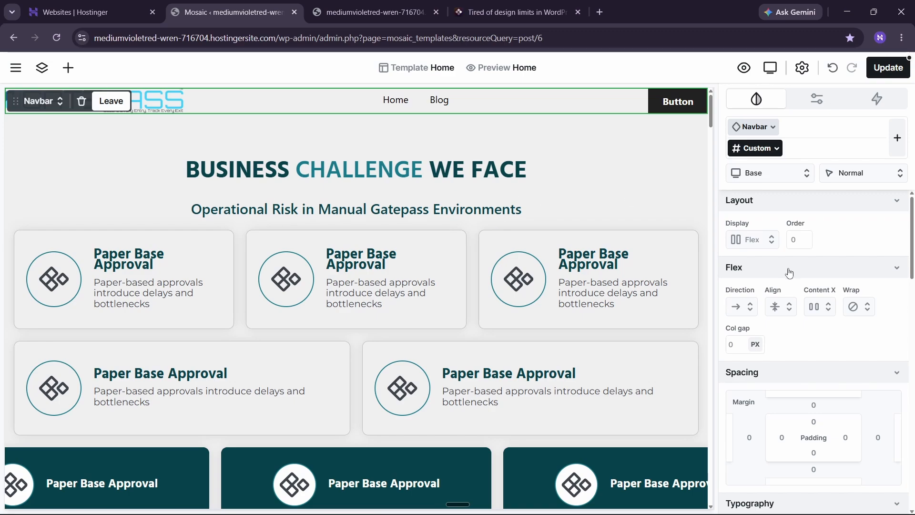
click(813, 422)
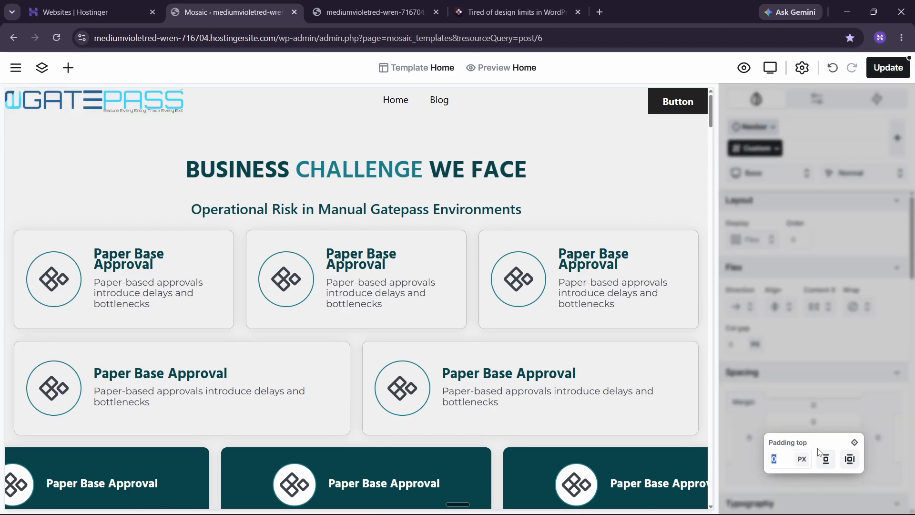
click(855, 443)
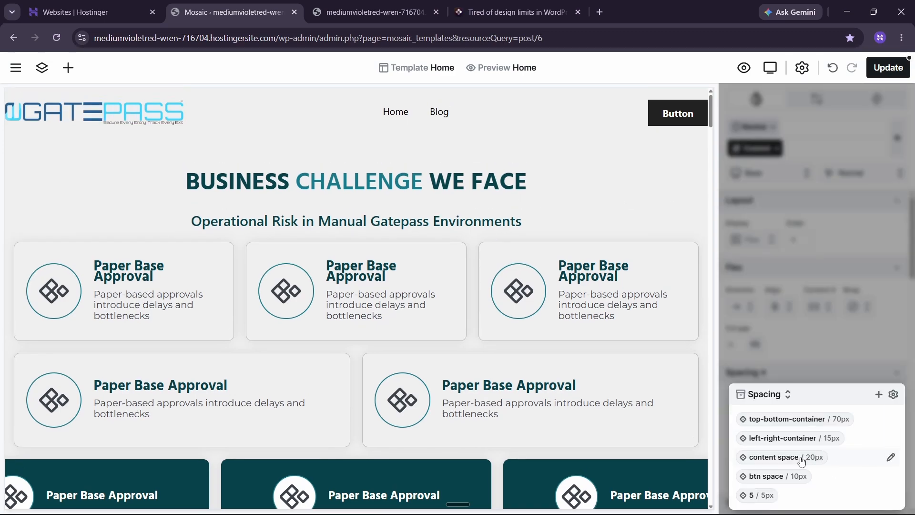
click(802, 461)
click(578, 204)
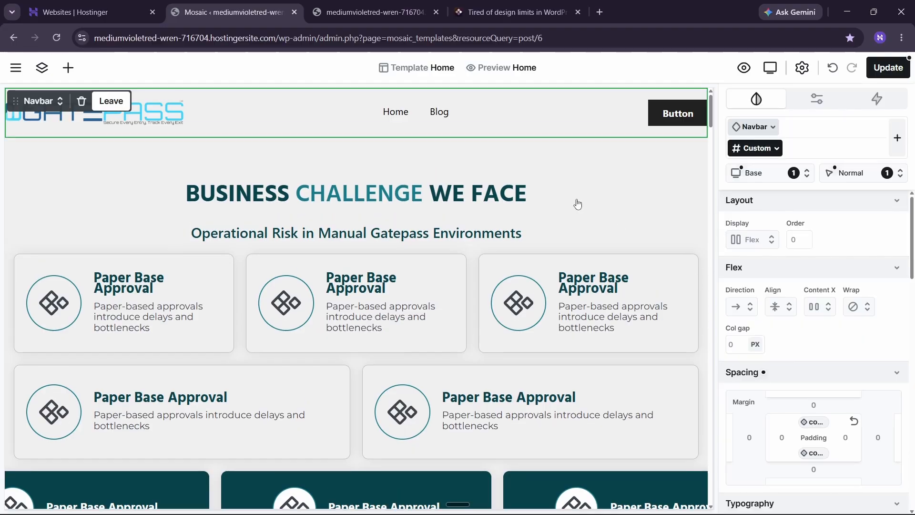
Step: Set the navbar's left and right padding to the left-right-container spacing variable (15px)
scroll(802, 280, down, 7)
scroll(799, 308, up, 7)
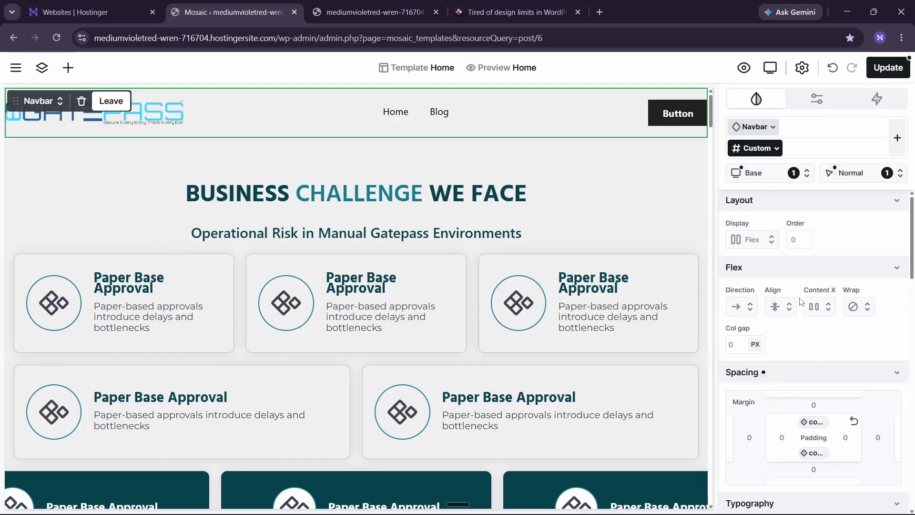
click(852, 438)
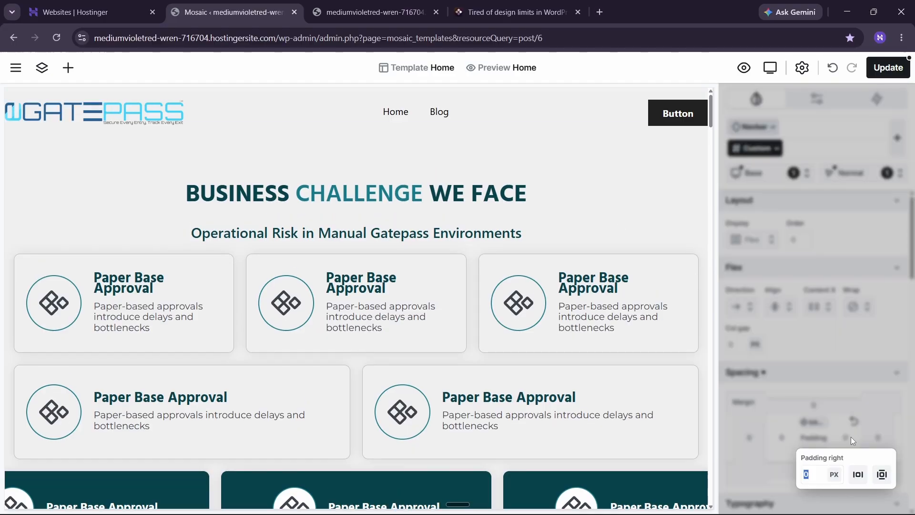
click(885, 461)
click(789, 437)
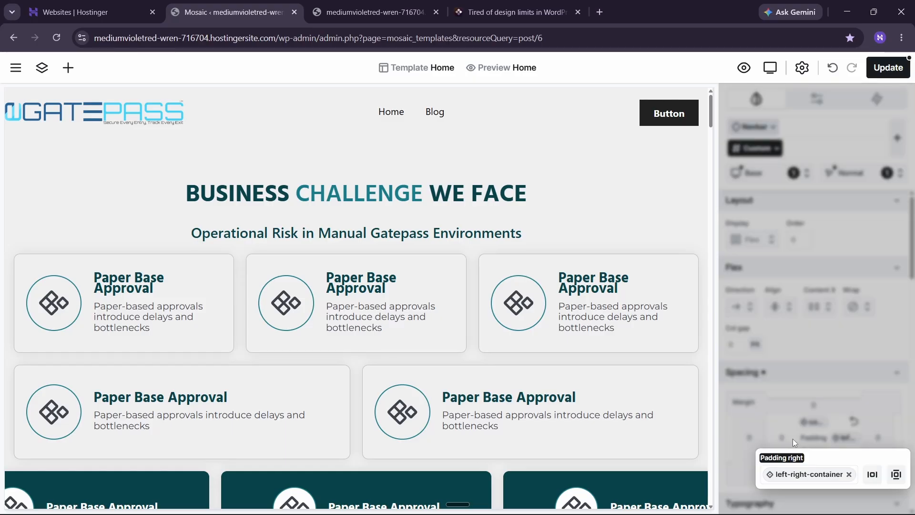
click(643, 326)
Step: Try the Width size variable (1400px) as the navbar's width and check the header
scroll(643, 326, down, 7)
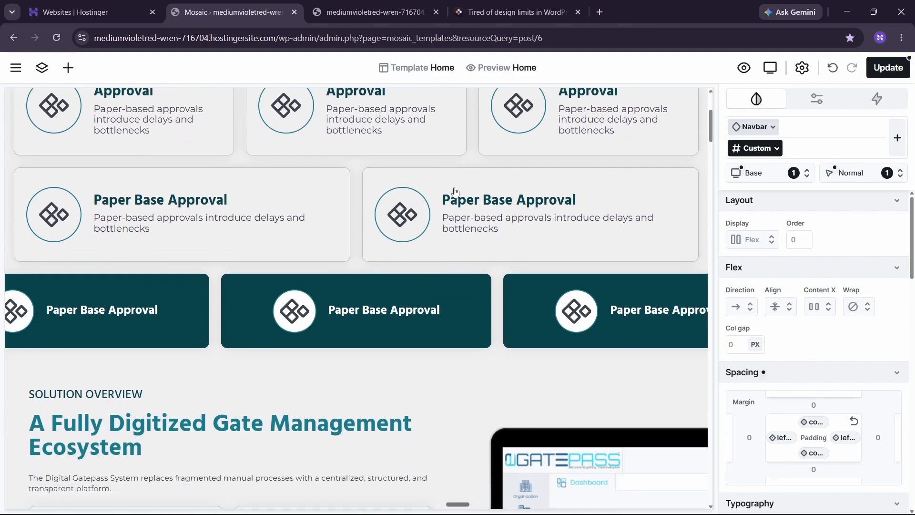
scroll(805, 287, down, 4)
scroll(805, 288, down, 10)
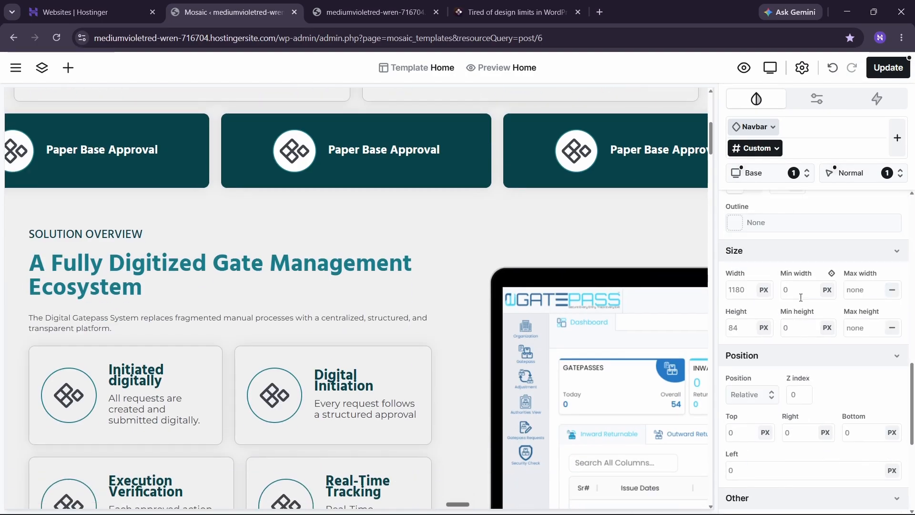
click(769, 274)
click(765, 317)
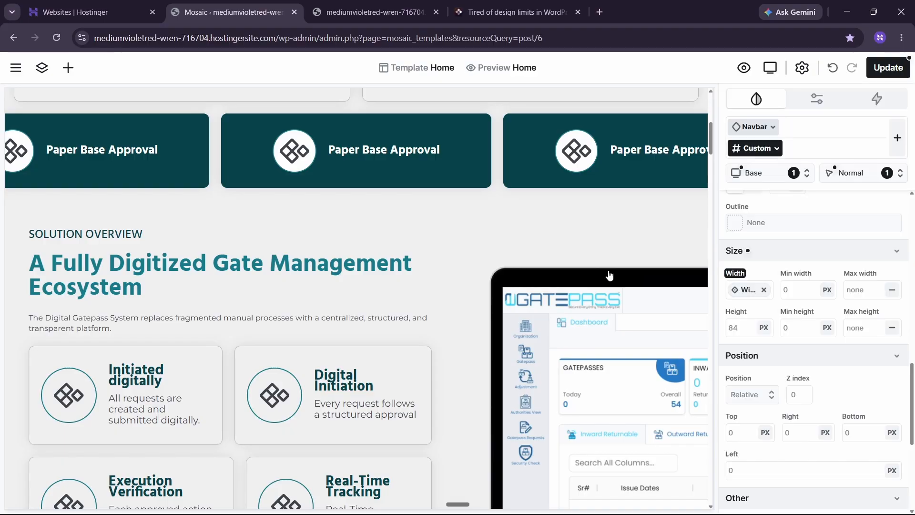
scroll(491, 256, up, 7)
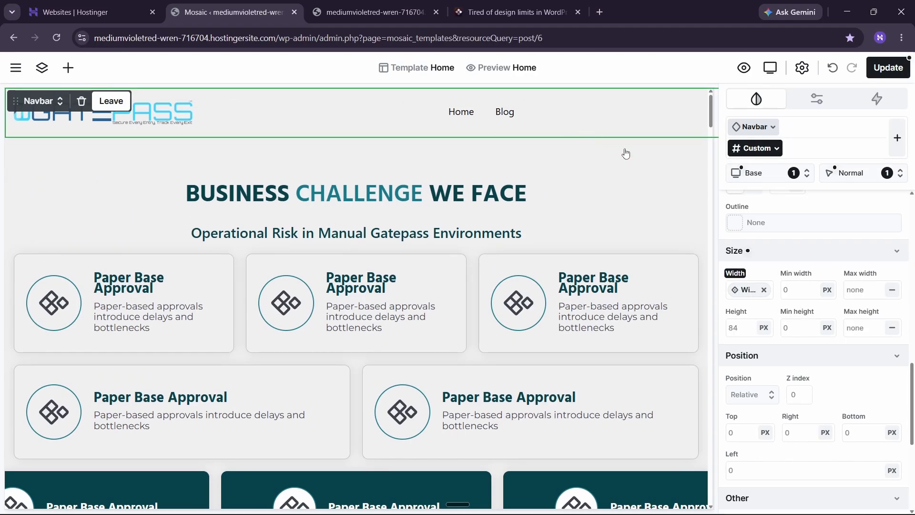
Step: Set the navbar's max width to the Width size variable (1400px) and its width to auto
click(858, 290)
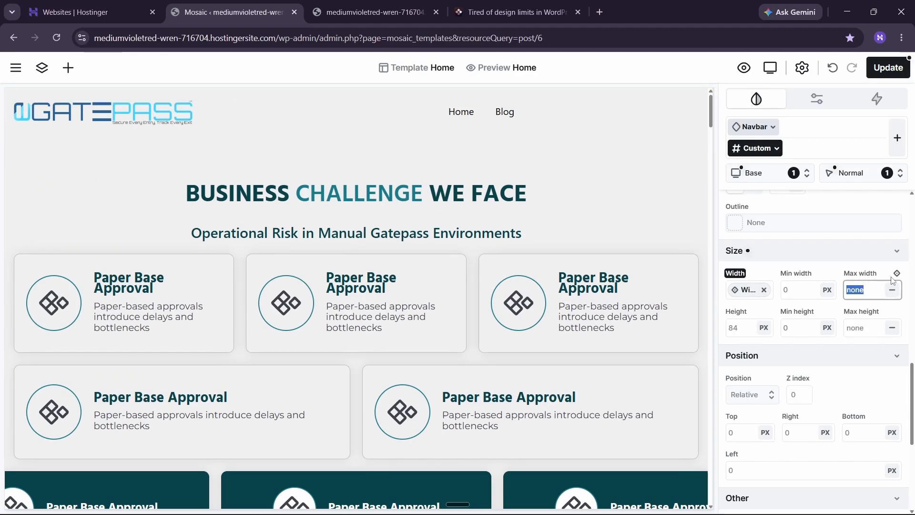
click(896, 274)
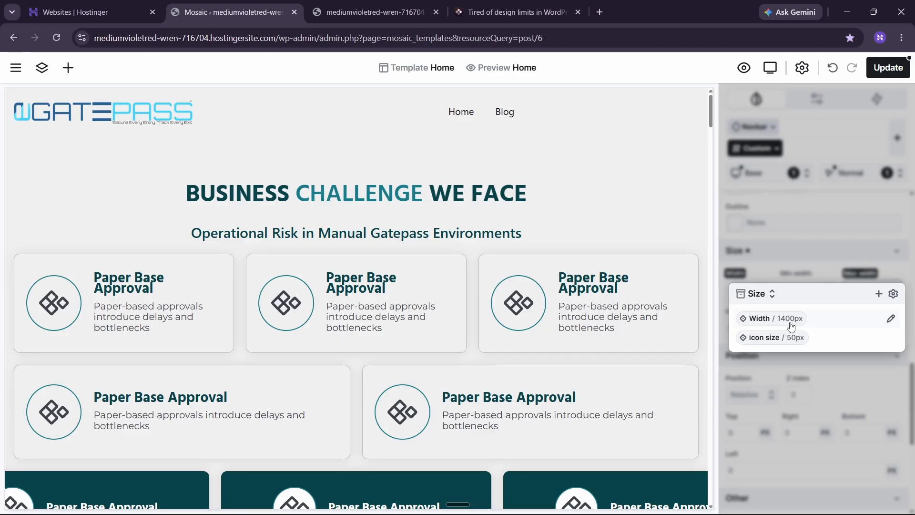
click(765, 317)
click(764, 289)
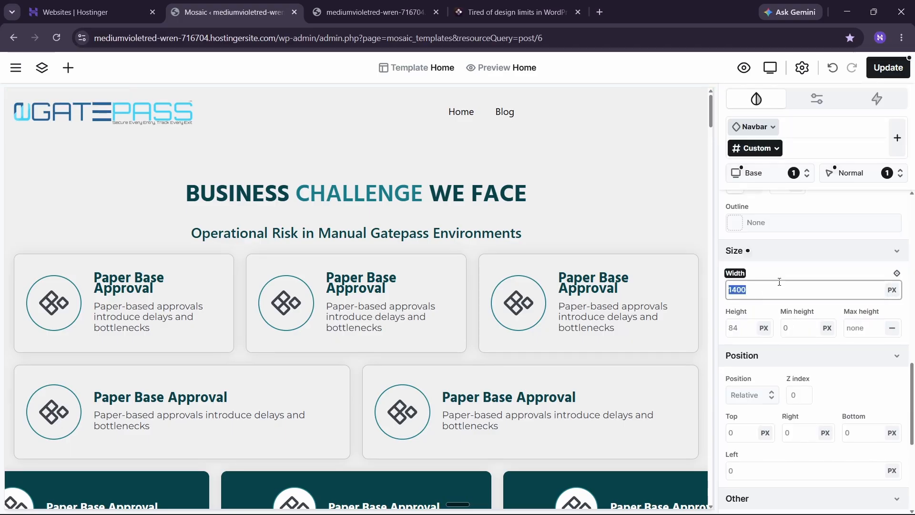
text(auto)
key(Return)
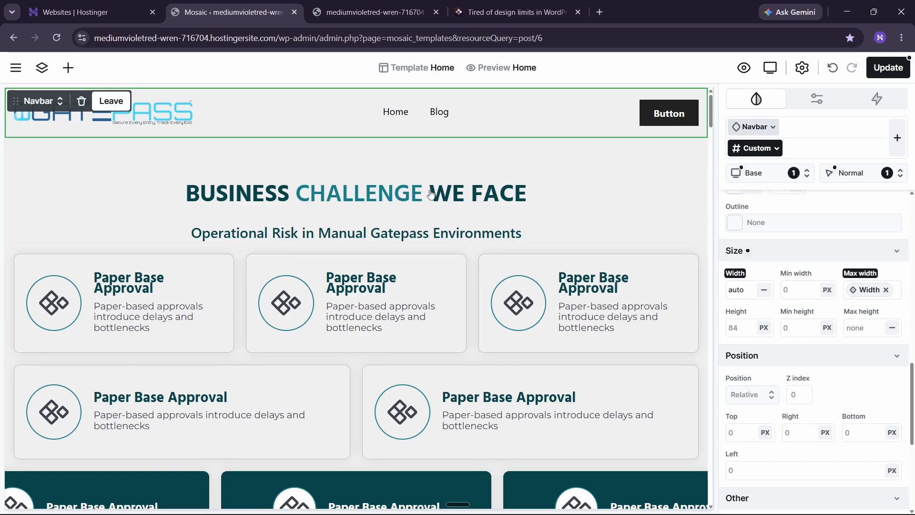
Step: Preview the Home template and examine how the navbar lines up with the sections below it
click(750, 69)
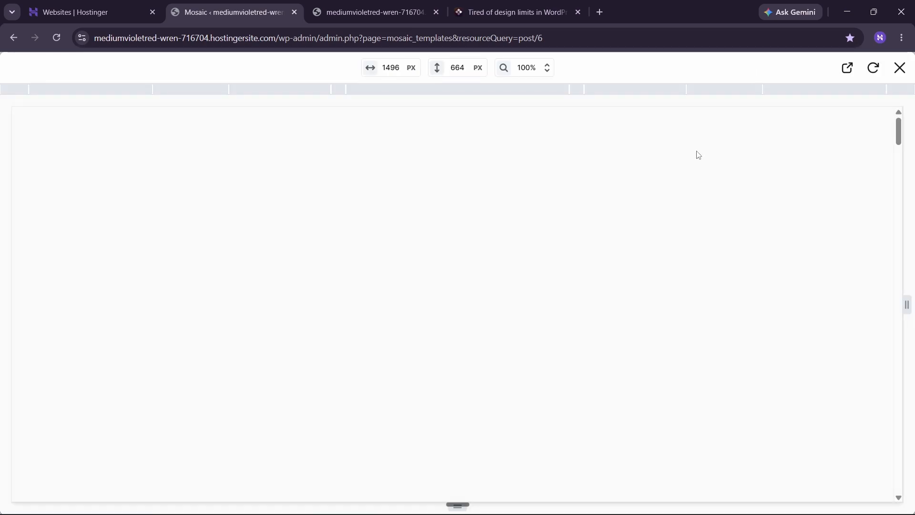
scroll(512, 157, down, 8)
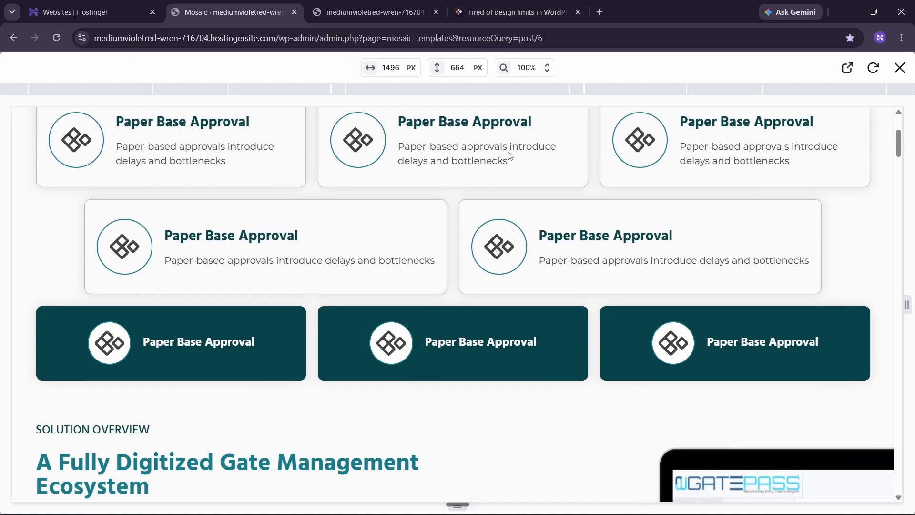
scroll(510, 157, down, 15)
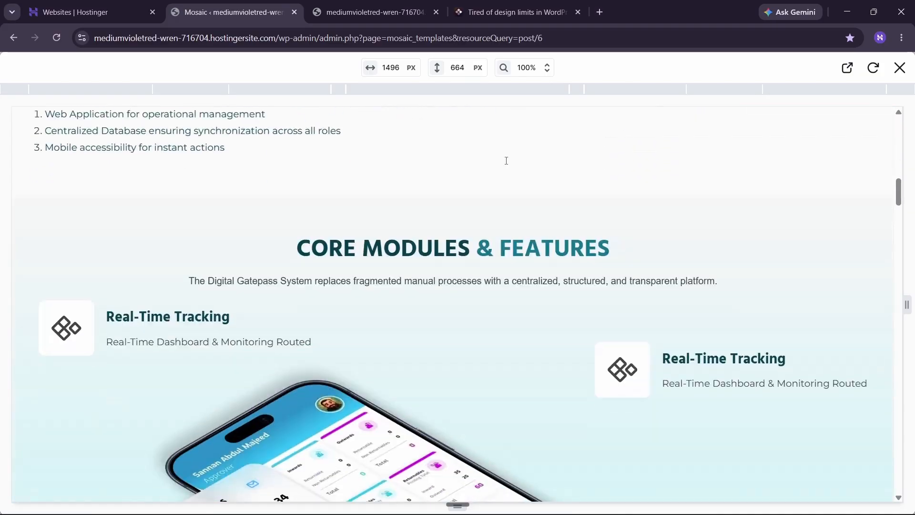
scroll(496, 162, up, 20)
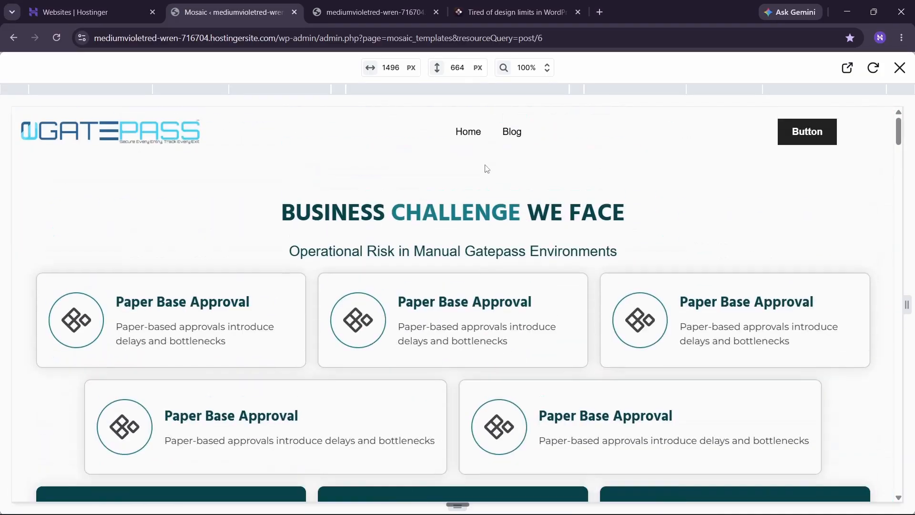
scroll(486, 162, down, 10)
scroll(485, 162, down, 12)
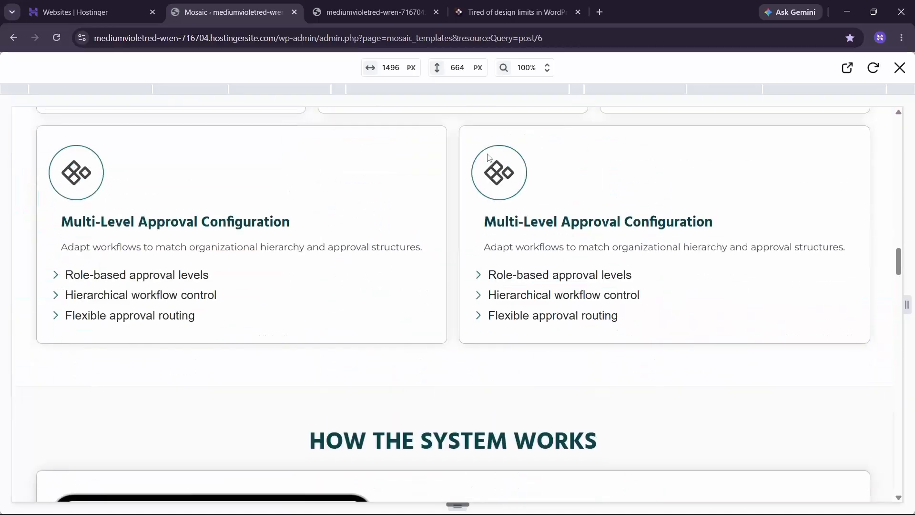
scroll(491, 155, up, 10)
scroll(494, 149, up, 15)
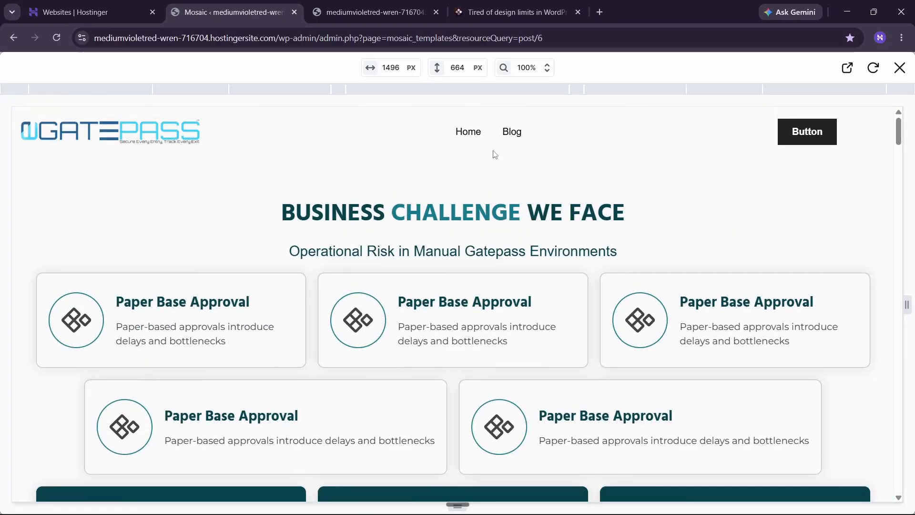
Step: Leave the preview and set the navbar's max width to none
click(903, 75)
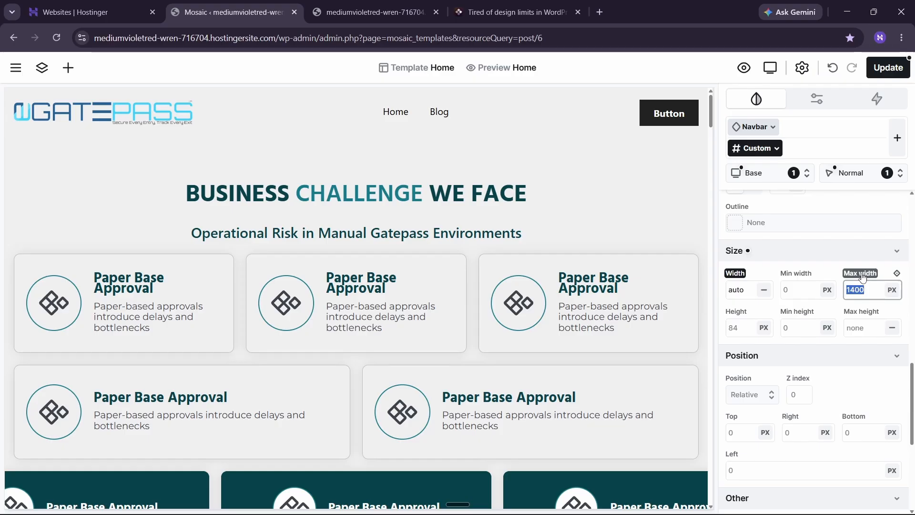
text(none)
key(Return)
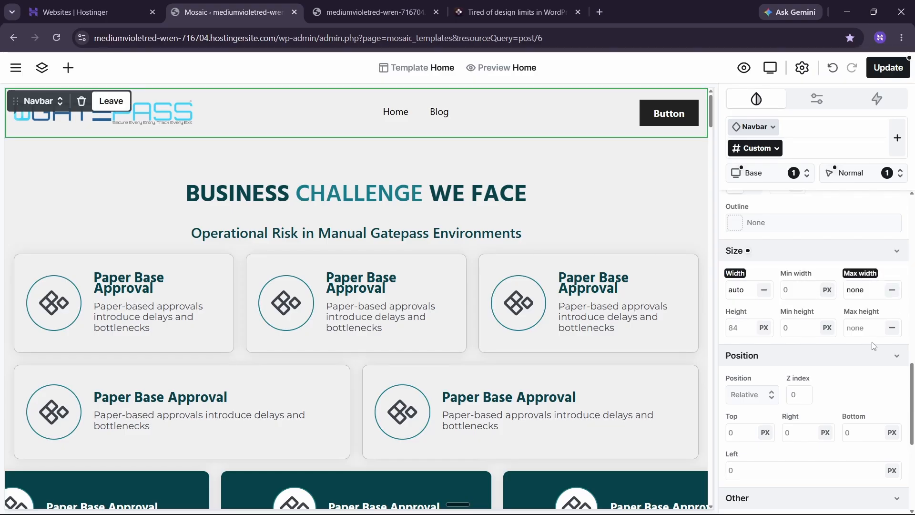
Step: Preview the Home template again and examine the header and page sections without the navbar's max width limit
scroll(671, 114, down, 5)
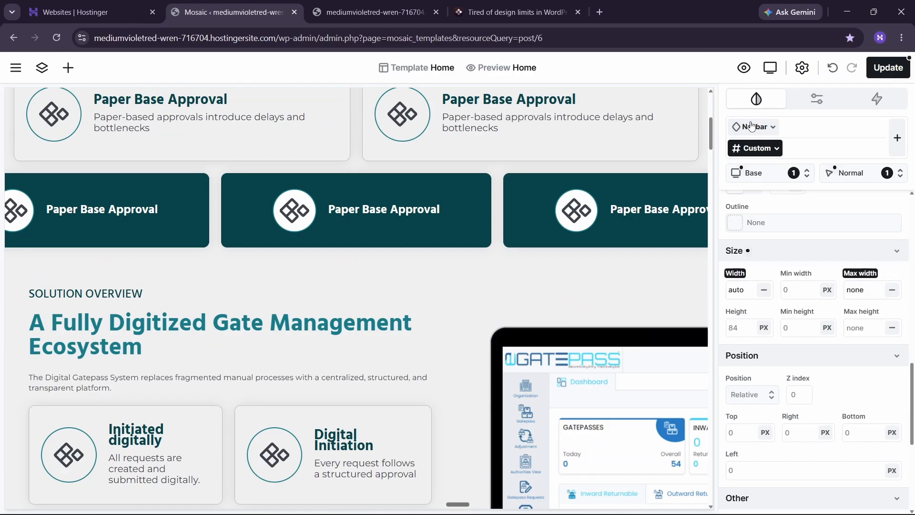
click(746, 71)
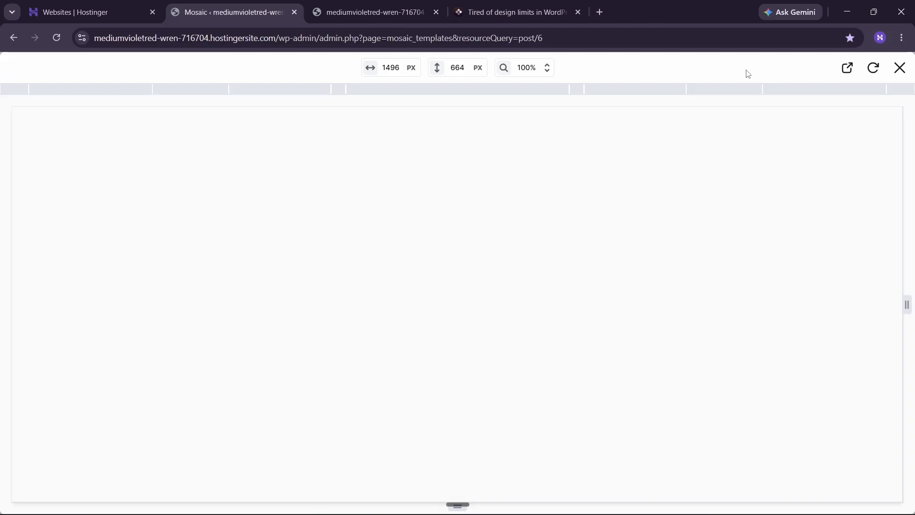
scroll(402, 187, down, 15)
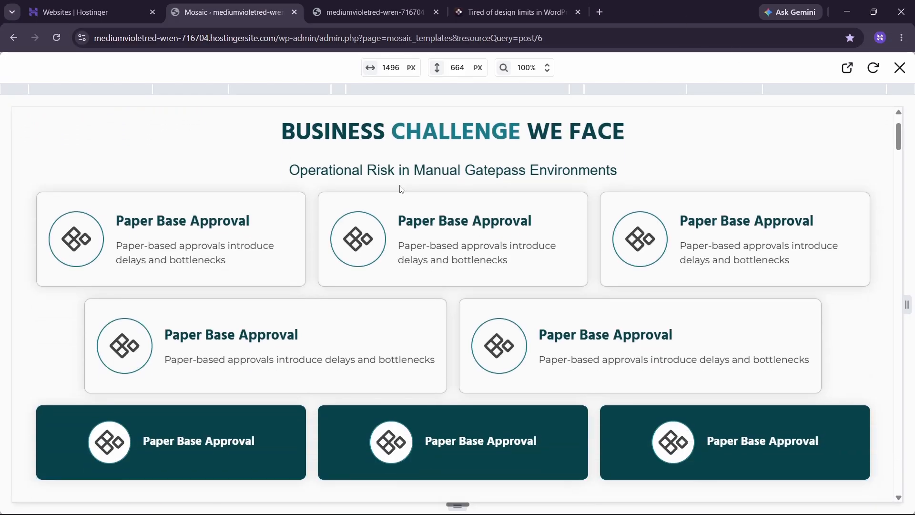
scroll(402, 186, down, 20)
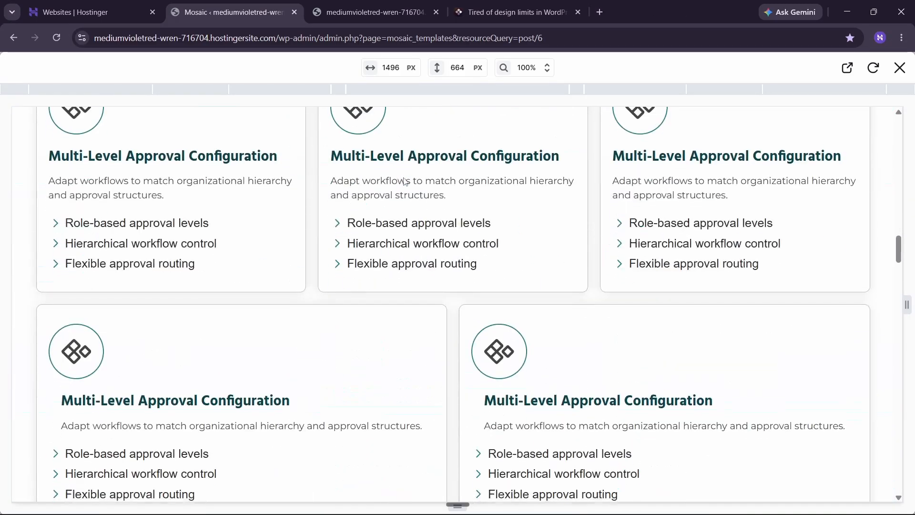
scroll(405, 188, up, 15)
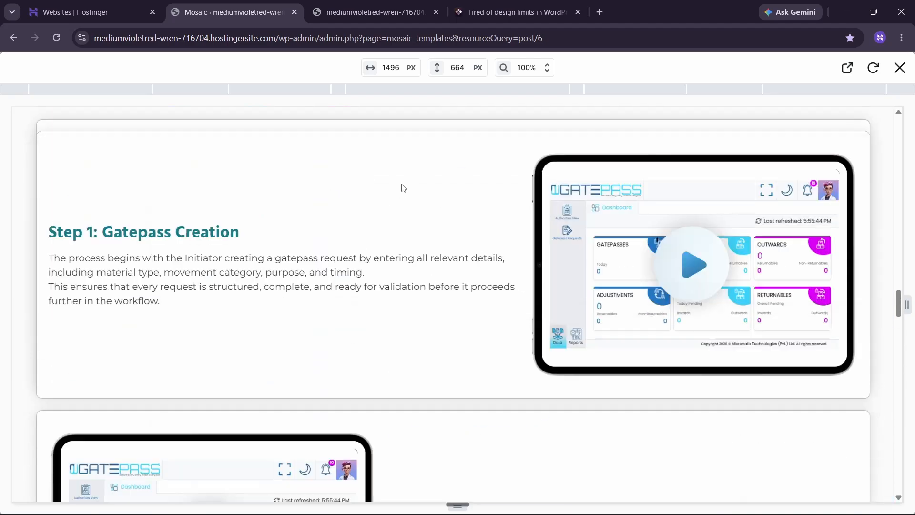
scroll(403, 188, up, 10)
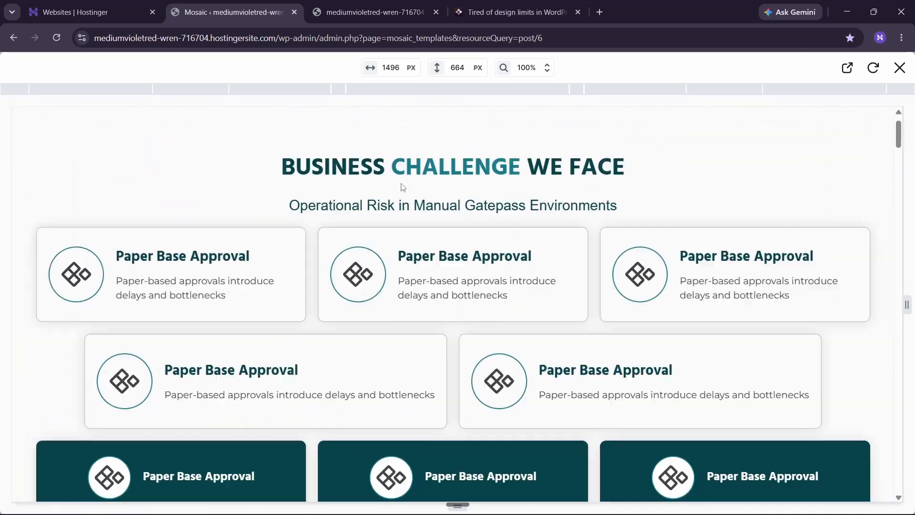
scroll(402, 187, down, 5)
scroll(400, 187, up, 5)
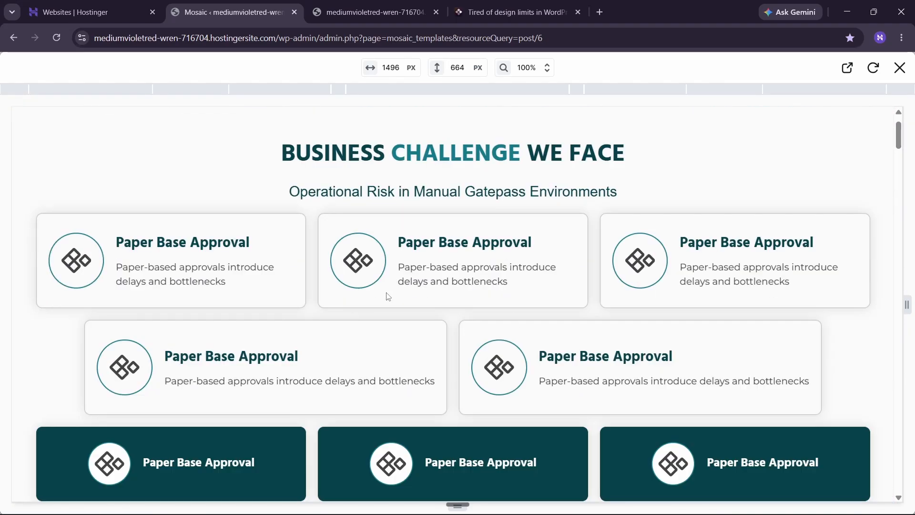
scroll(789, 193, up, 1)
scroll(747, 285, down, 5)
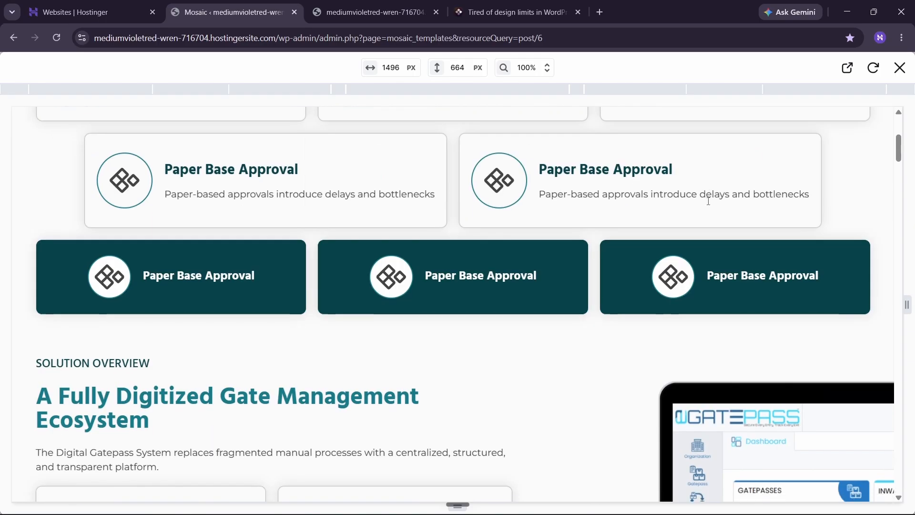
Step: Examine the previewed header against the page sections, and leave the preview
scroll(707, 257, up, 2)
scroll(708, 205, down, 2)
scroll(708, 210, up, 4)
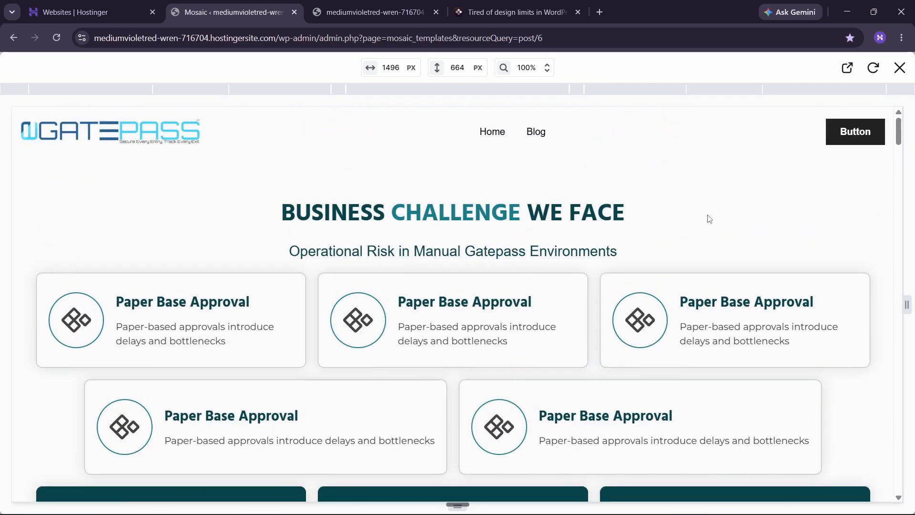
click(899, 67)
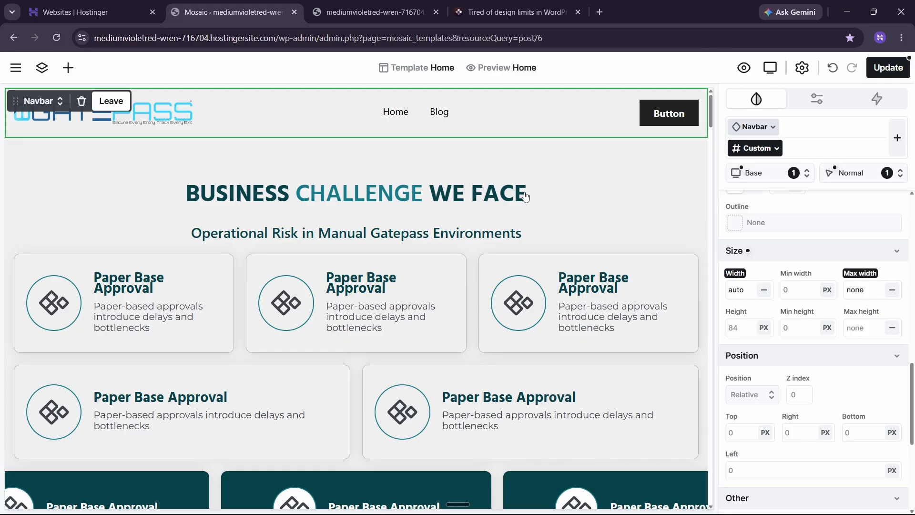
Step: Set the navbar's background color to the white variable
scroll(794, 199, up, 10)
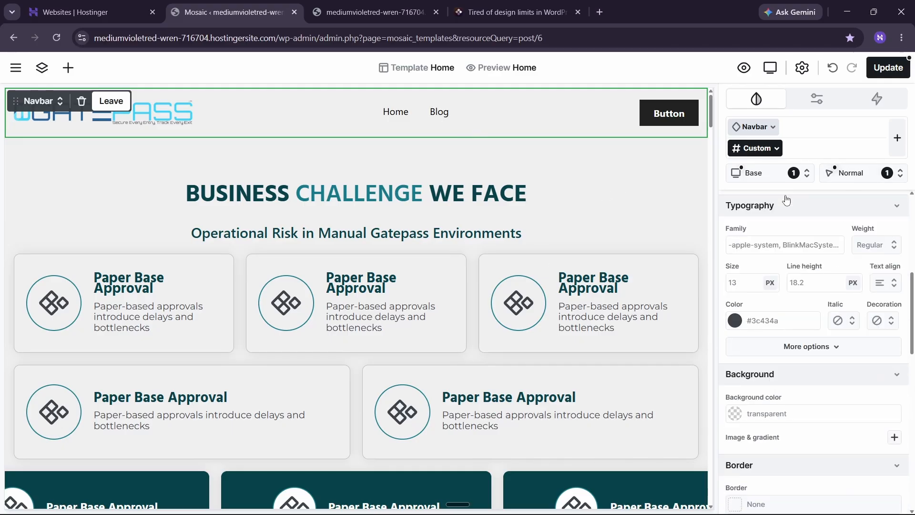
scroll(803, 210, down, 2)
scroll(766, 256, down, 8)
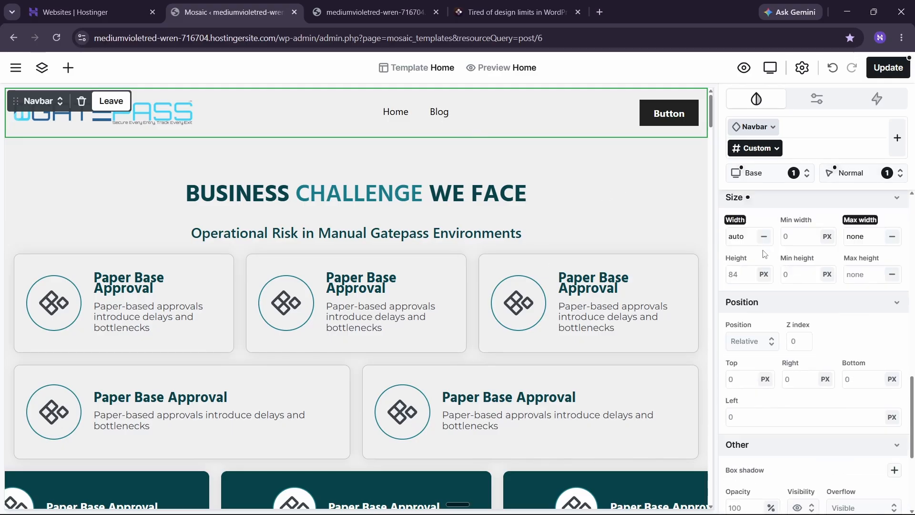
scroll(769, 277, up, 7)
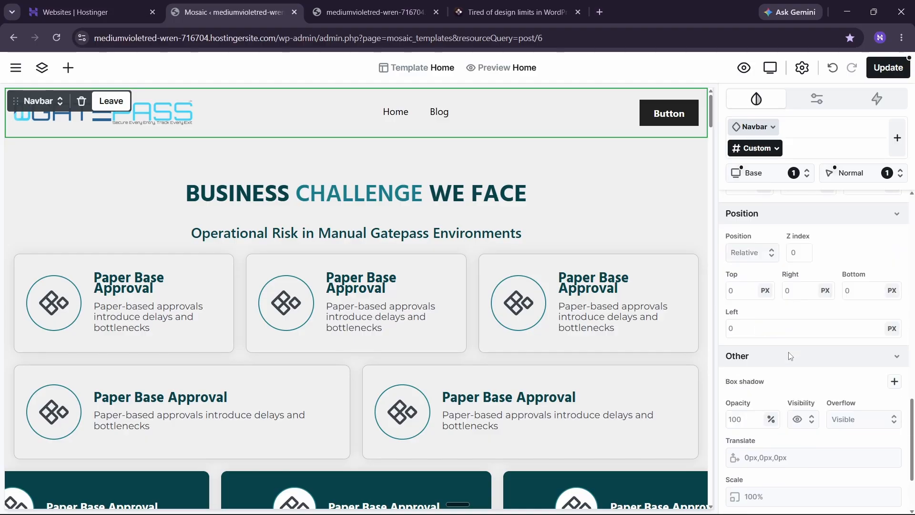
click(836, 287)
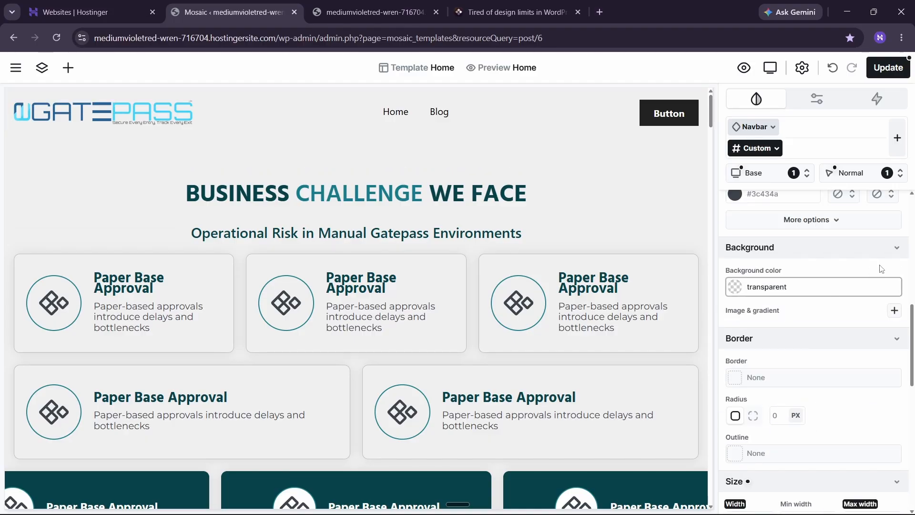
click(805, 351)
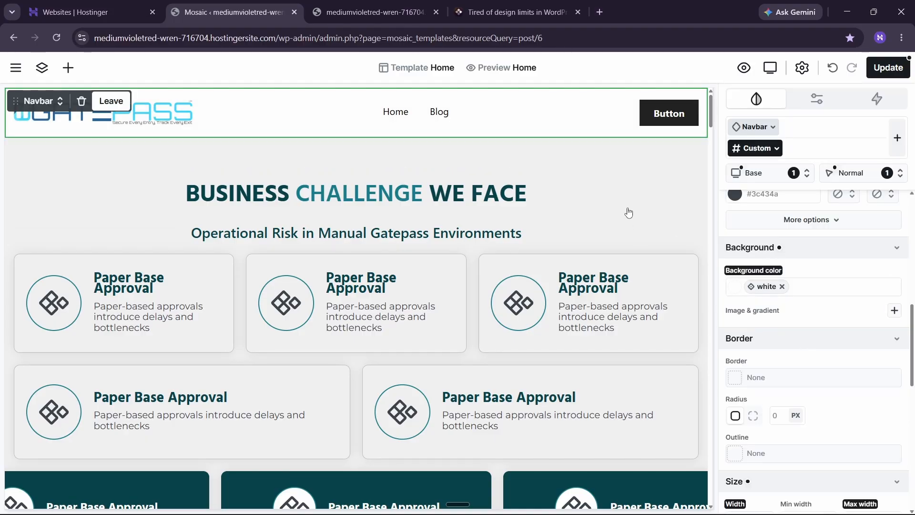
scroll(629, 213, down, 3)
scroll(447, 203, up, 3)
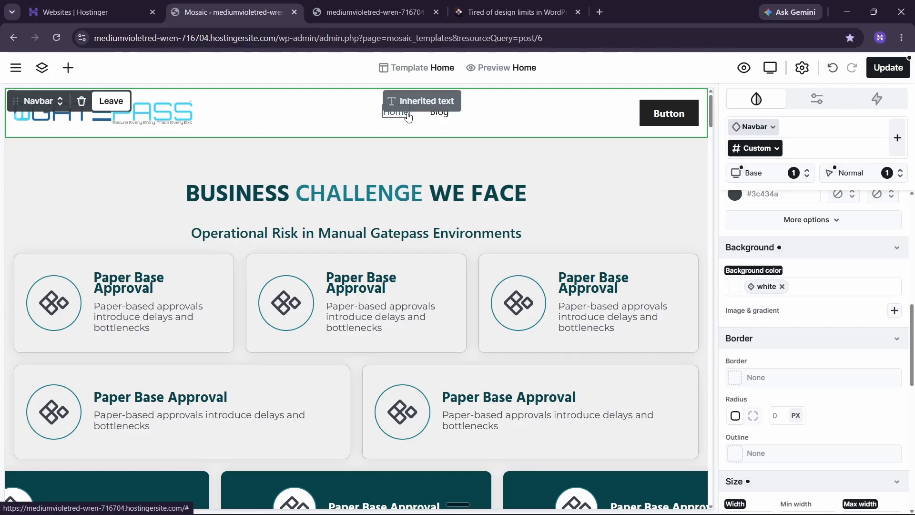
Step: Set the navbar's font size to the H6 variable (20px) and its font family to Hind Primary
click(408, 115)
scroll(801, 292, down, 5)
click(580, 134)
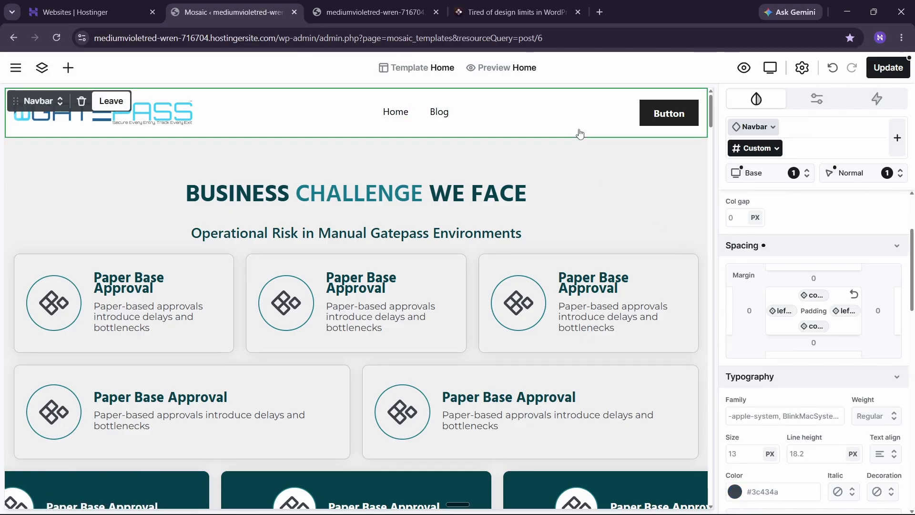
scroll(782, 341, down, 1)
click(775, 378)
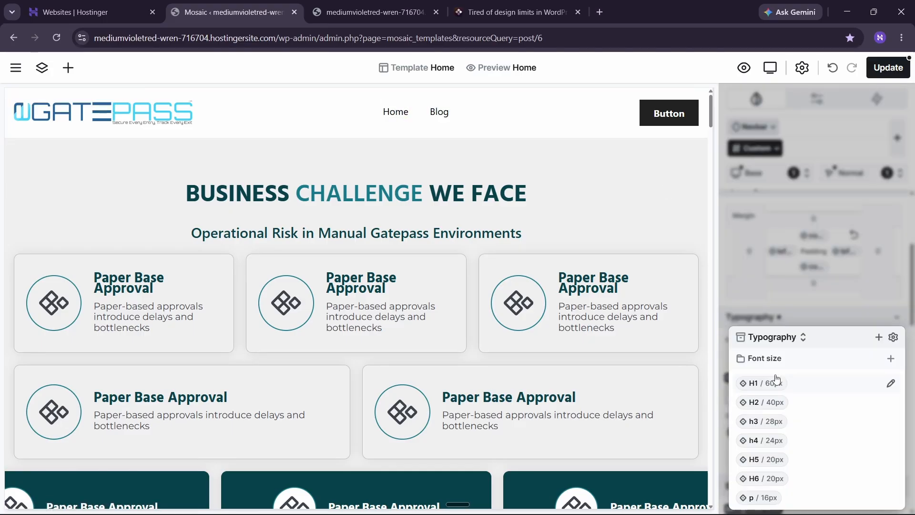
click(765, 479)
click(840, 341)
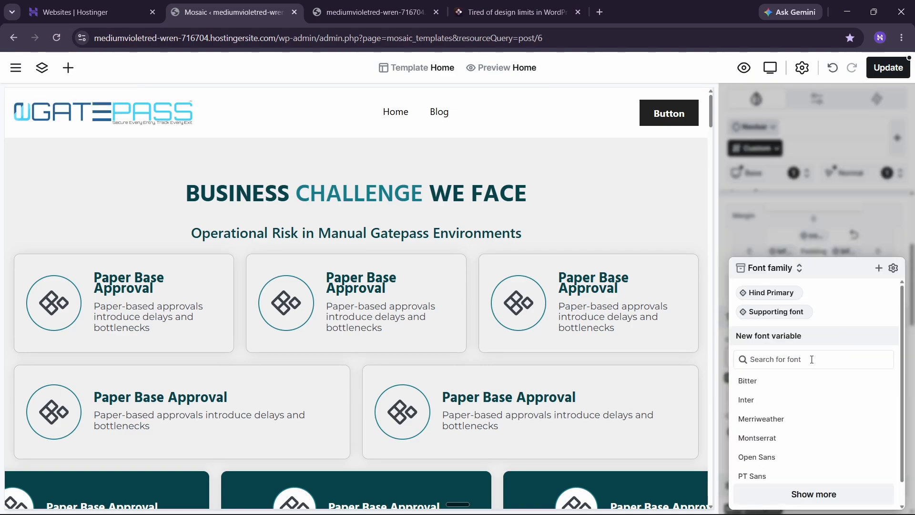
click(776, 300)
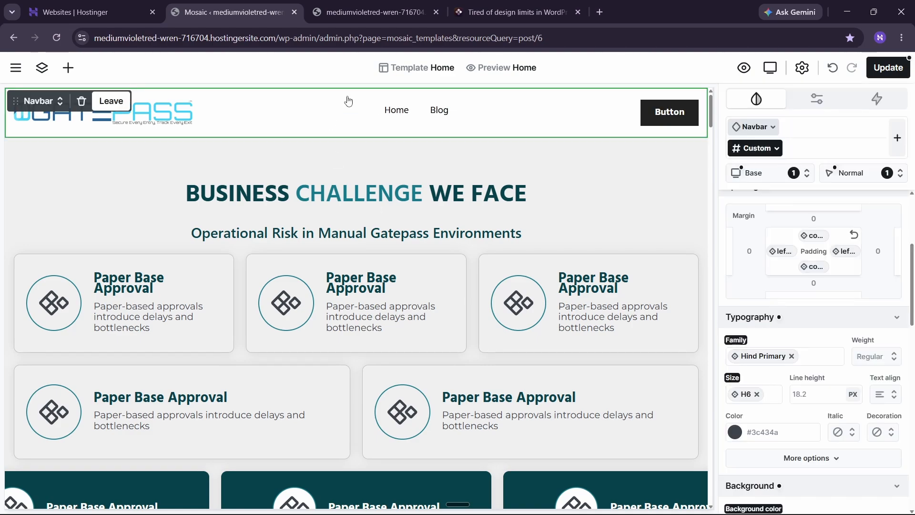
Step: Set the Home menu link's font size to the H6 variable (20px)
click(401, 112)
click(776, 378)
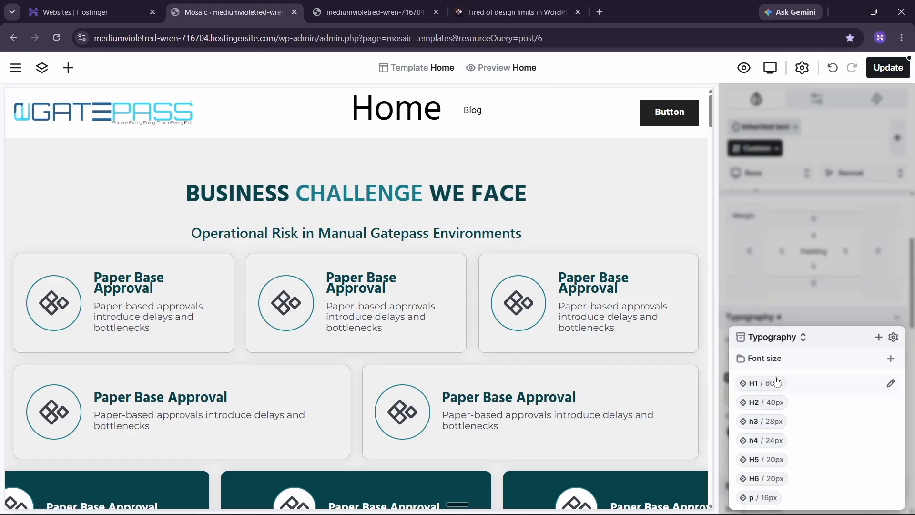
click(767, 479)
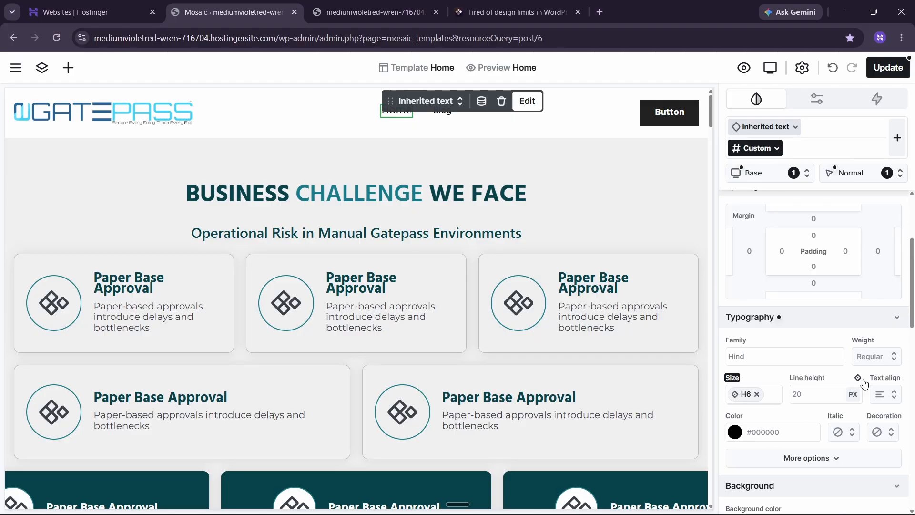
click(894, 356)
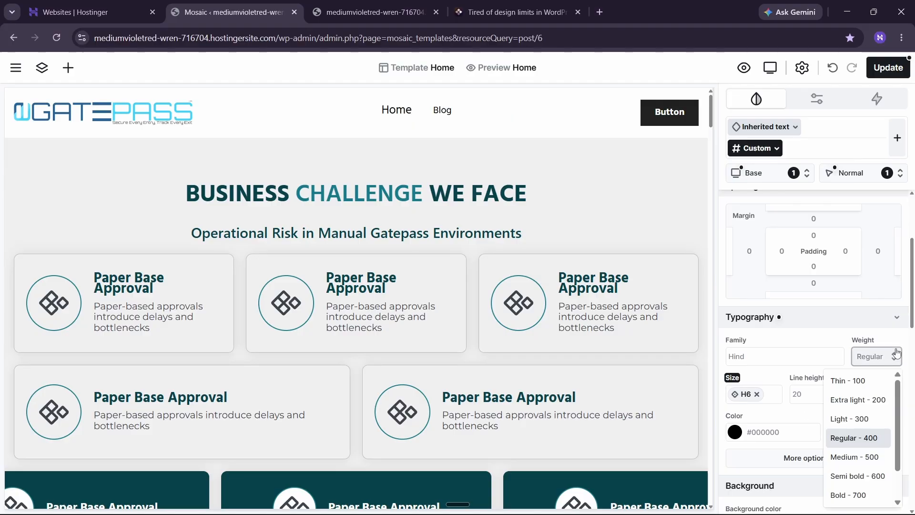
Step: Set the horizontal menu list's font size to the H6 variable (20px) and its weight to Bold
click(427, 123)
click(775, 378)
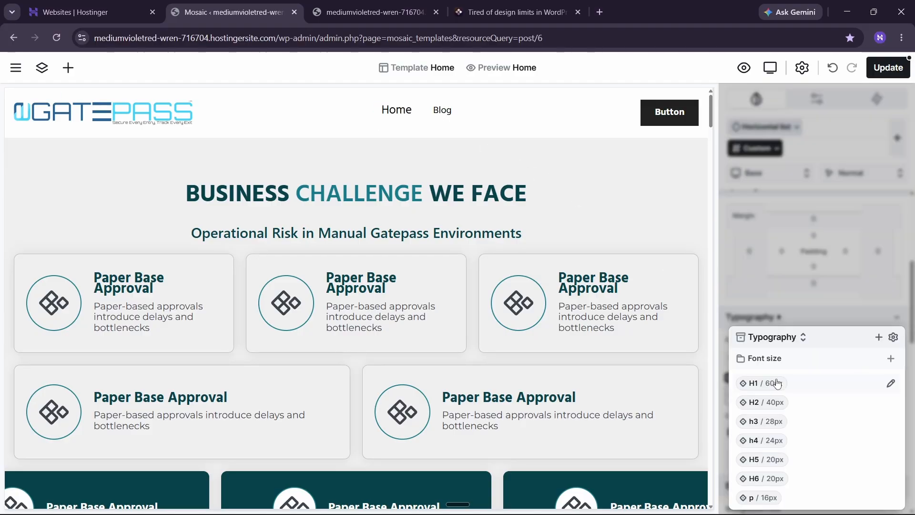
click(765, 478)
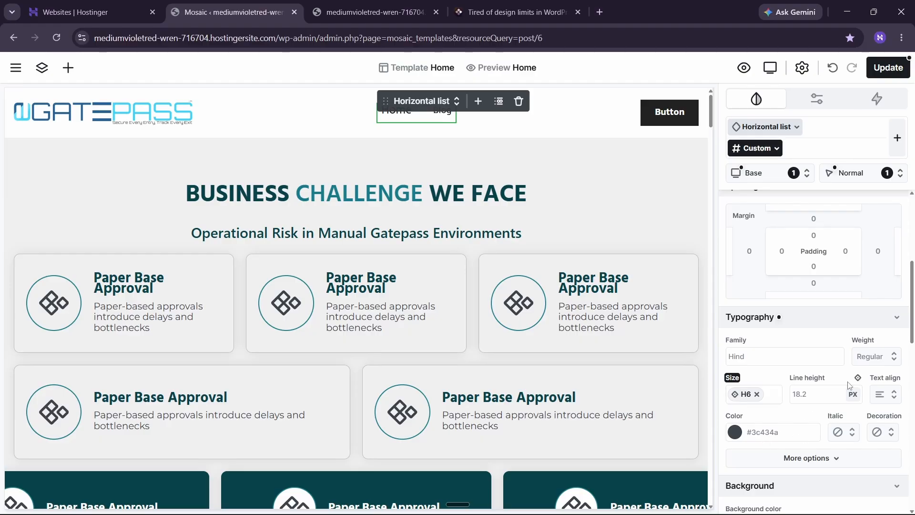
click(878, 357)
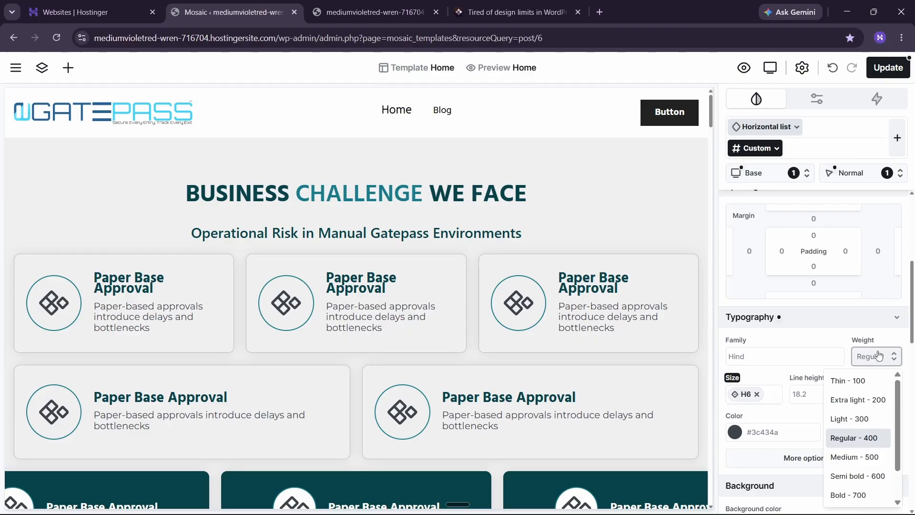
click(859, 496)
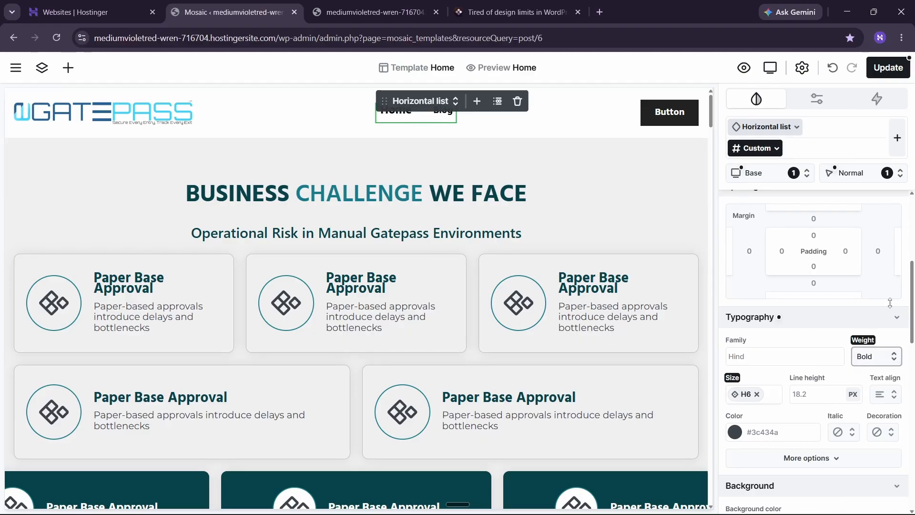
Step: Set the Blog menu link's font size to the H6 variable (20px) and deselect it
click(443, 112)
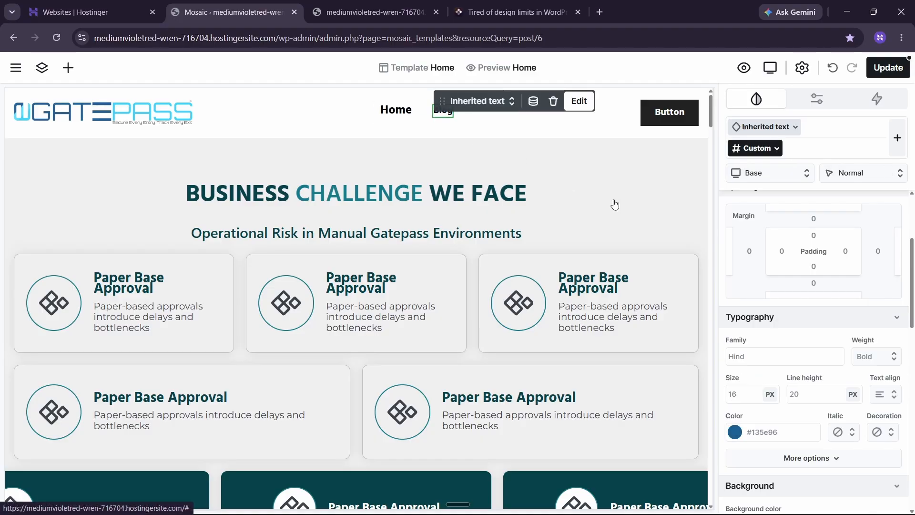
click(775, 379)
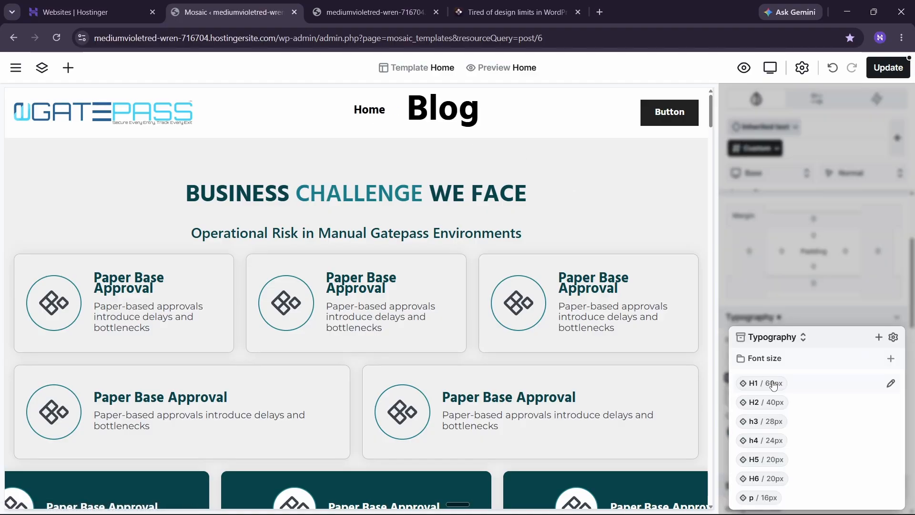
click(774, 479)
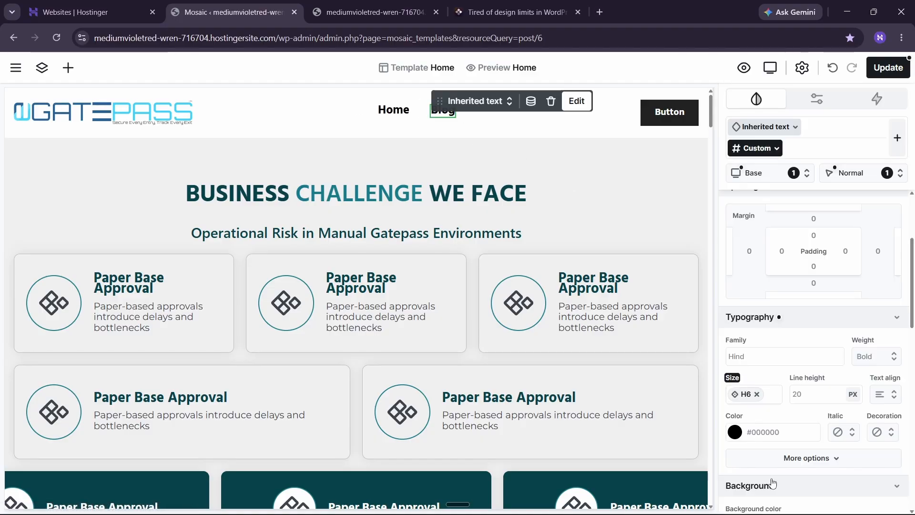
click(421, 122)
click(479, 149)
click(377, 198)
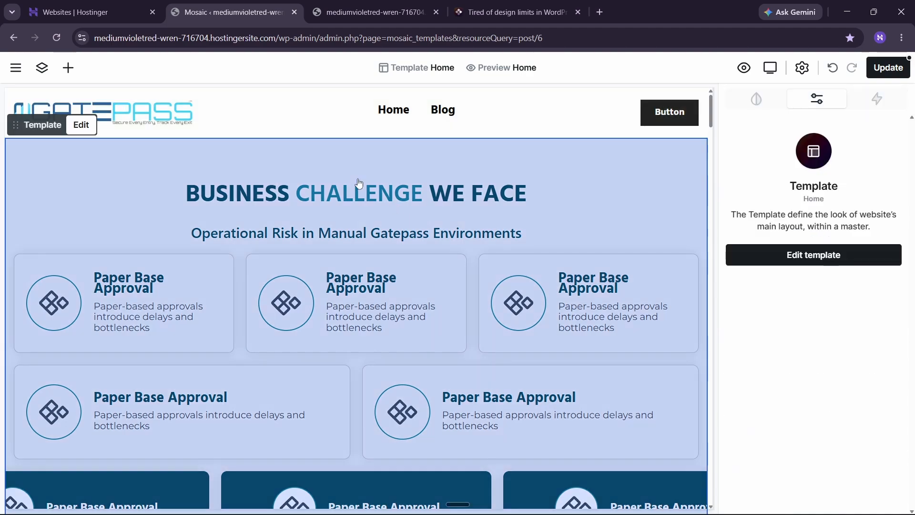
Step: Reopen the navbar for editing and set the Blog menu link's top padding to 5 px
click(402, 130)
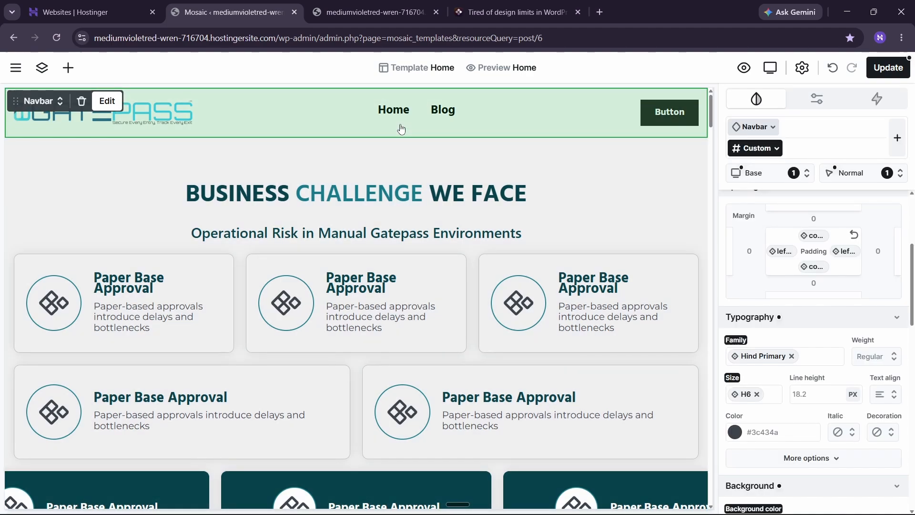
double_click(433, 126)
click(444, 115)
click(444, 119)
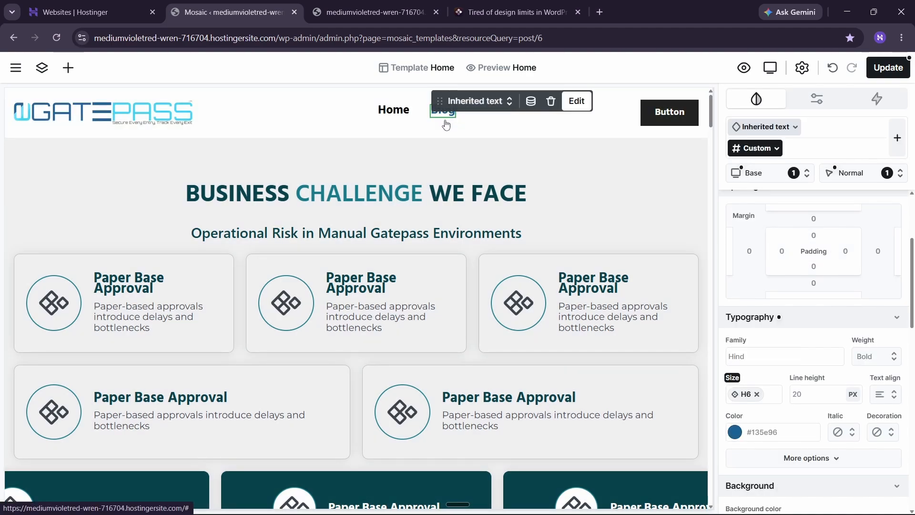
scroll(778, 375, down, 1)
scroll(778, 376, down, 5)
scroll(782, 376, up, 7)
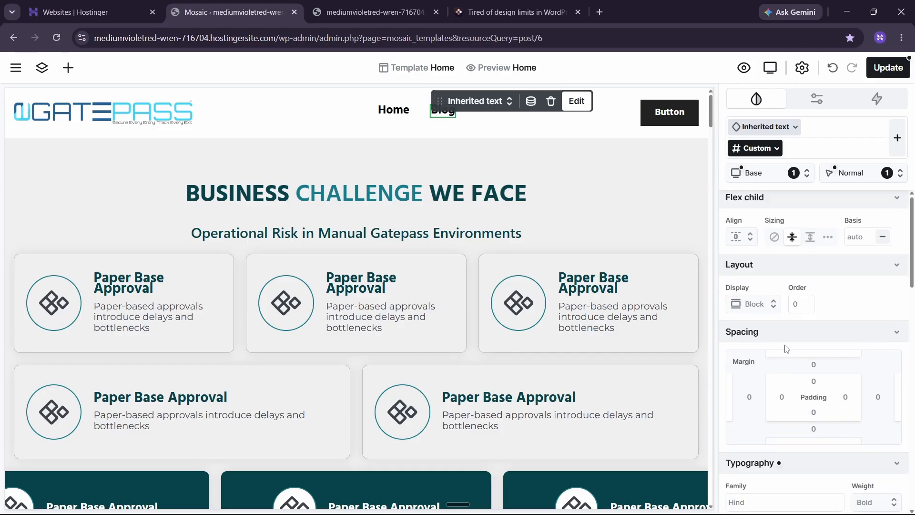
click(817, 383)
key(Up)
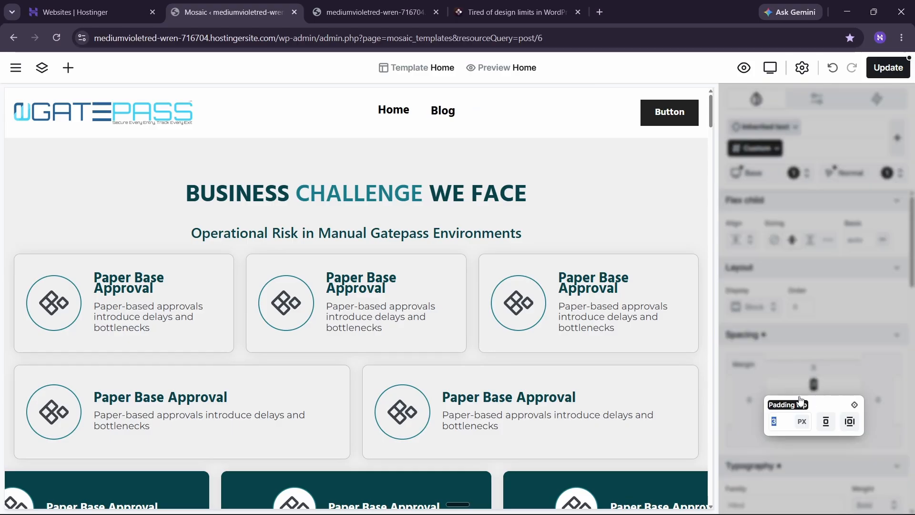
key(Up)
key(Up)
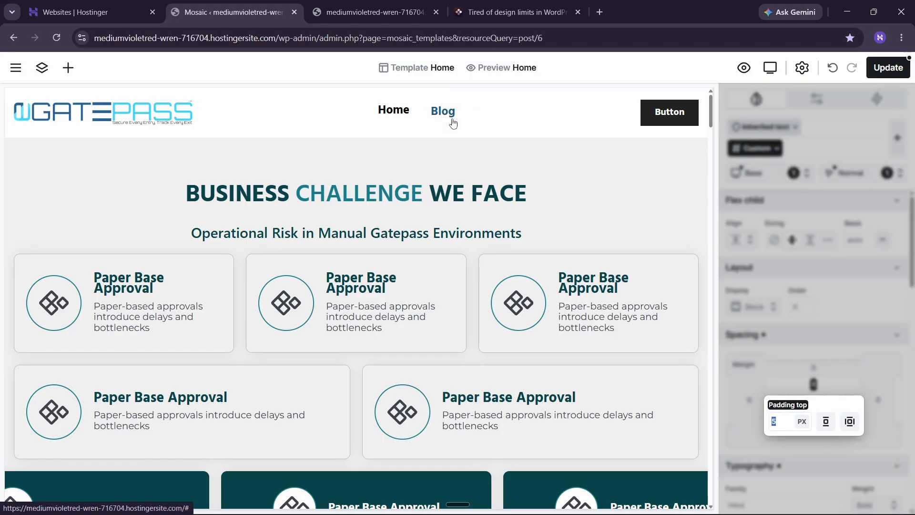
click(394, 110)
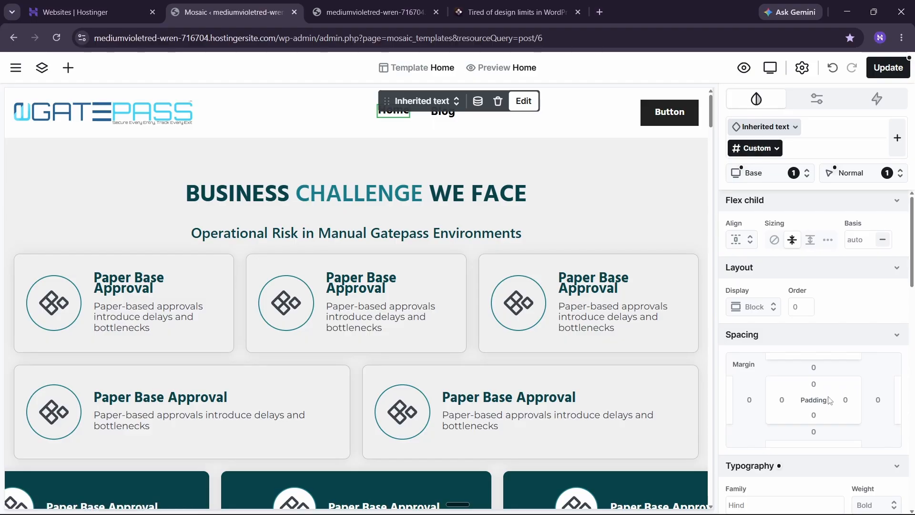
click(845, 399)
key(Up)
key(Up)
key(Up)
key(Up)
key(Up)
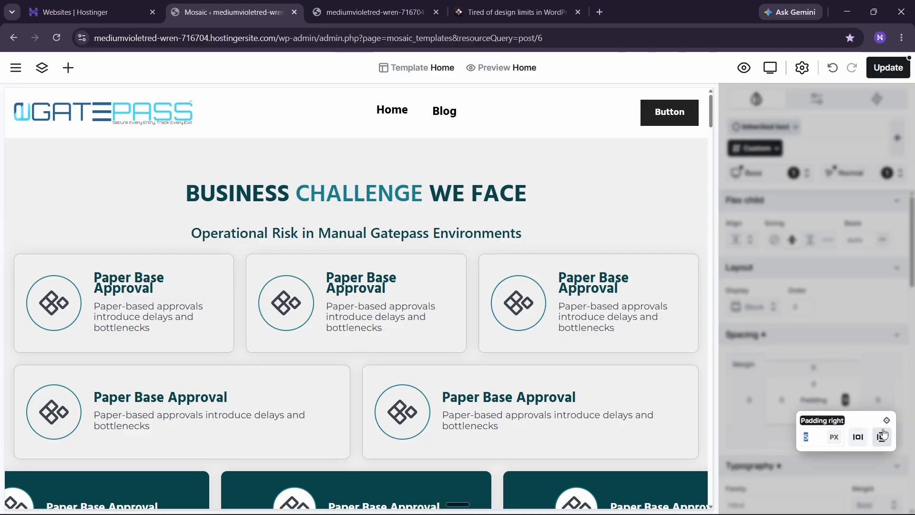
click(877, 393)
Step: Set the Home menu link's top padding to 5 px and deselect the link
click(819, 384)
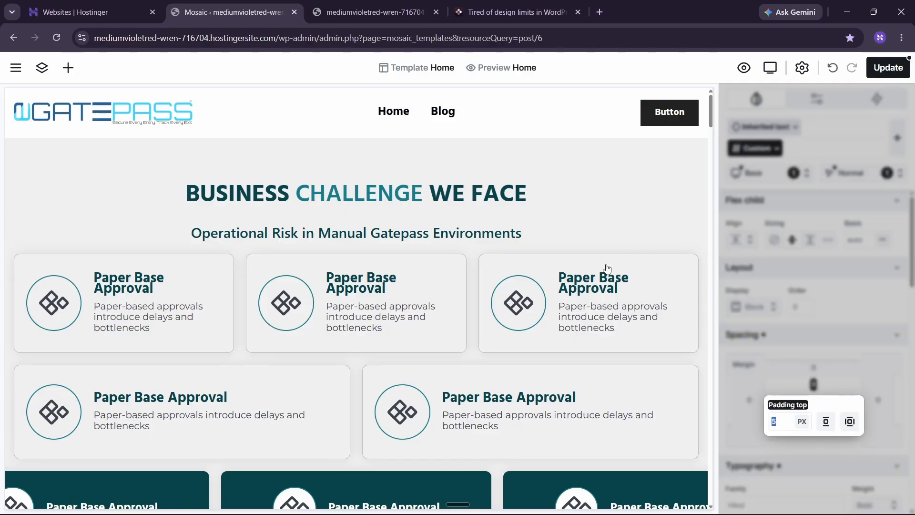
click(421, 118)
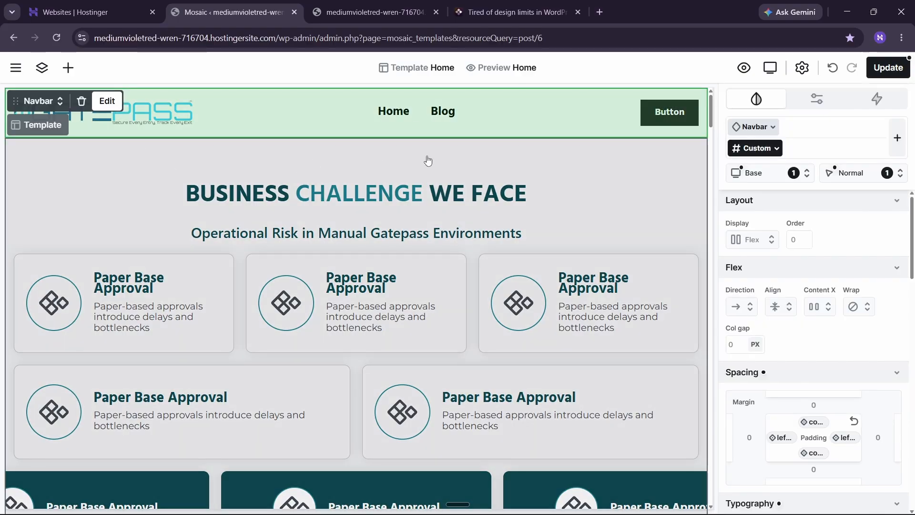
click(530, 196)
Step: Set the top padding of the text inside the navbar's button to 5 px
click(655, 117)
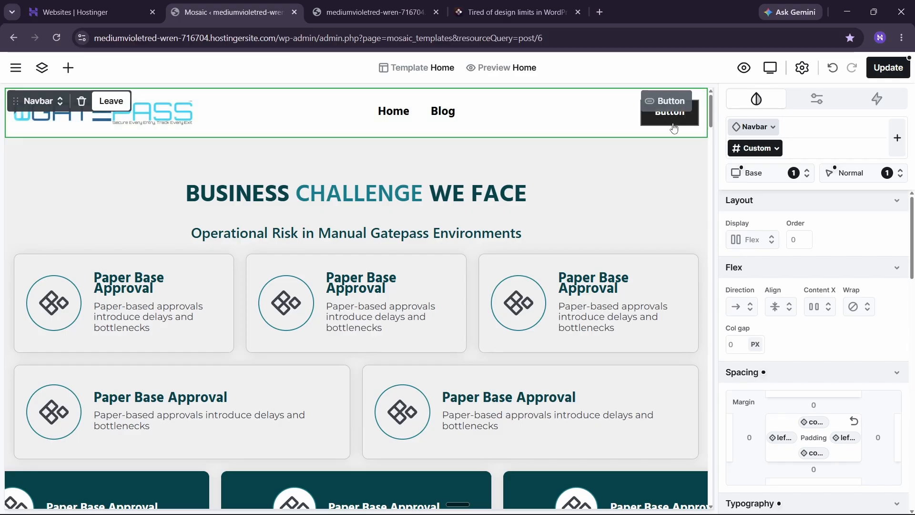
click(672, 114)
click(820, 384)
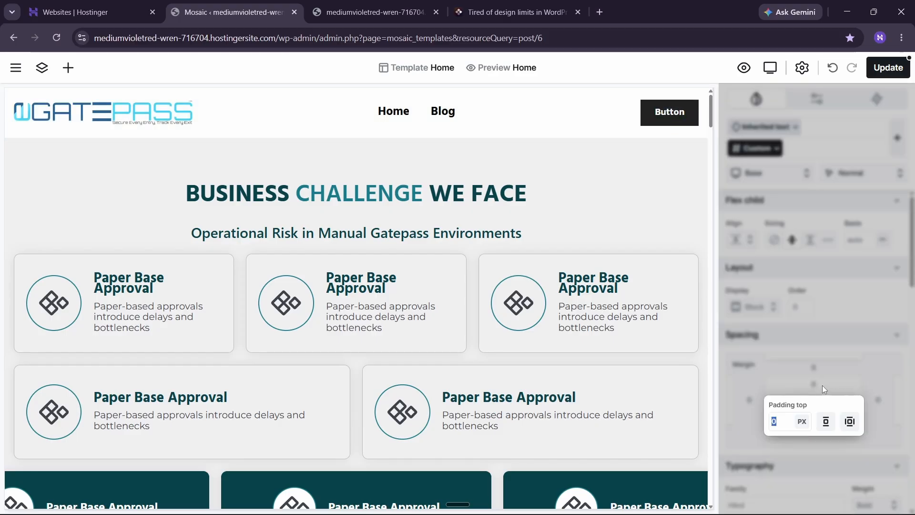
key(Up)
key(Up)
key(Up)
key(Up)
key(Up)
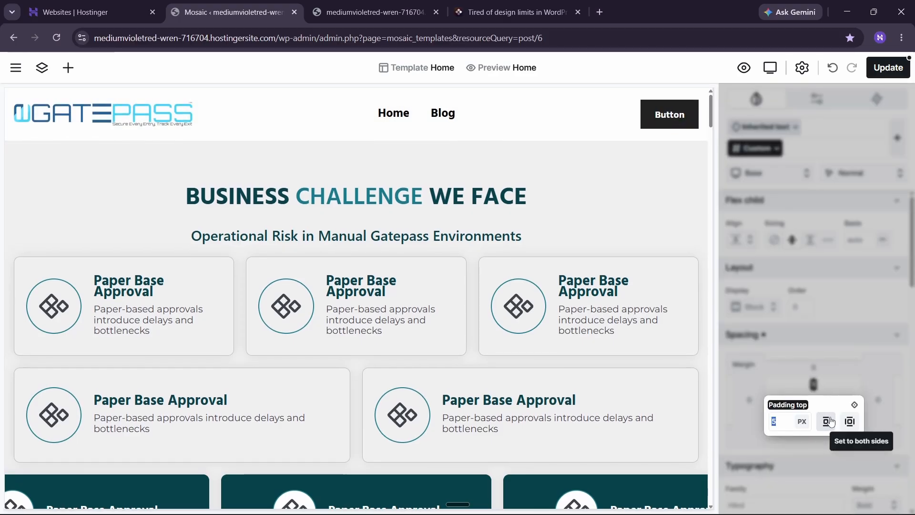
Step: Clear the top padding of the navbar button's text and reselect that text
key(BackSpace)
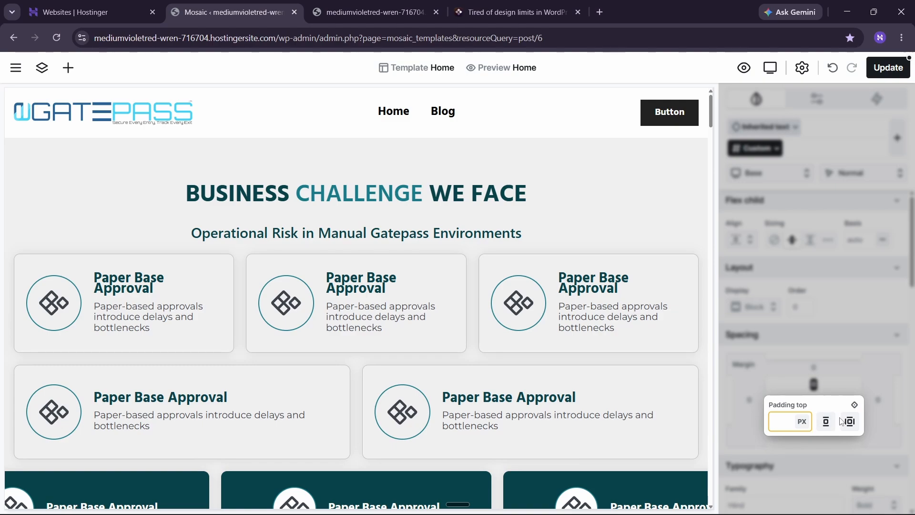
click(671, 119)
double_click(670, 119)
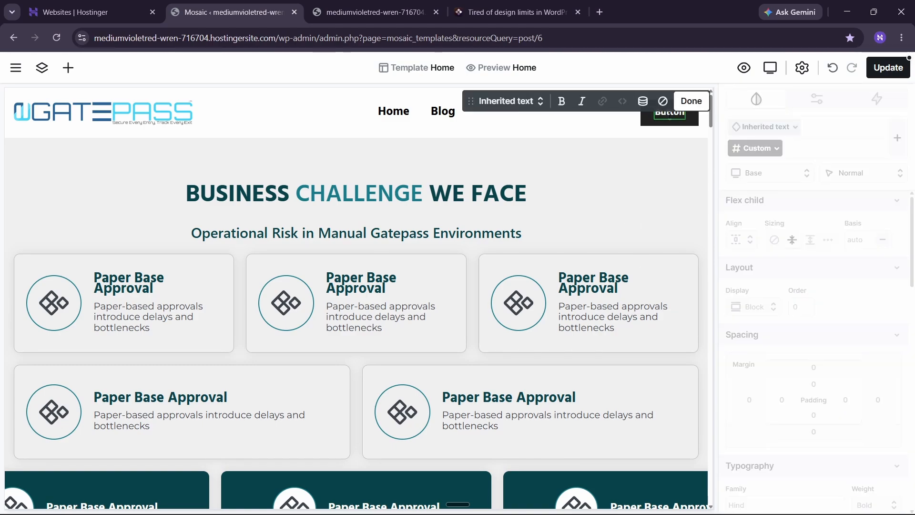
click(629, 145)
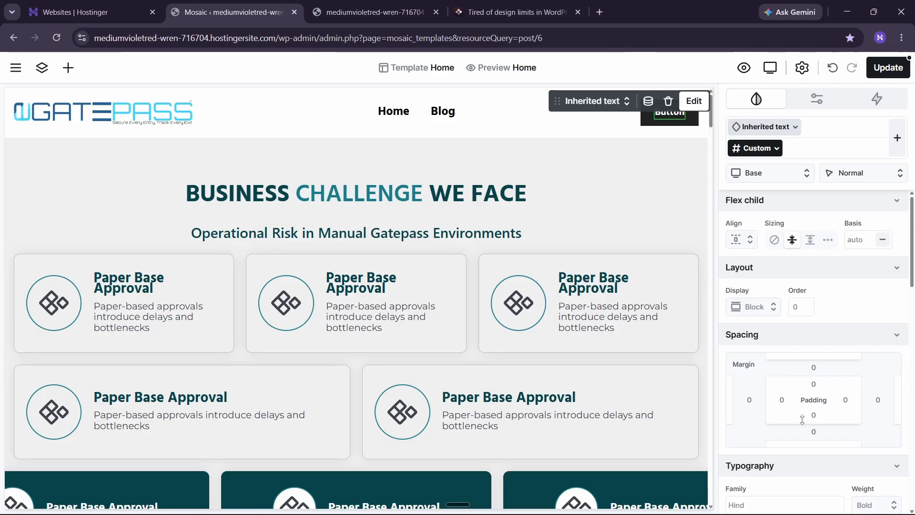
Step: Try a 5 px top padding on the button's text again, then clear it
click(812, 383)
key(Up)
key(Up)
key(Up)
key(Up)
key(Up)
key(Up)
key(Up)
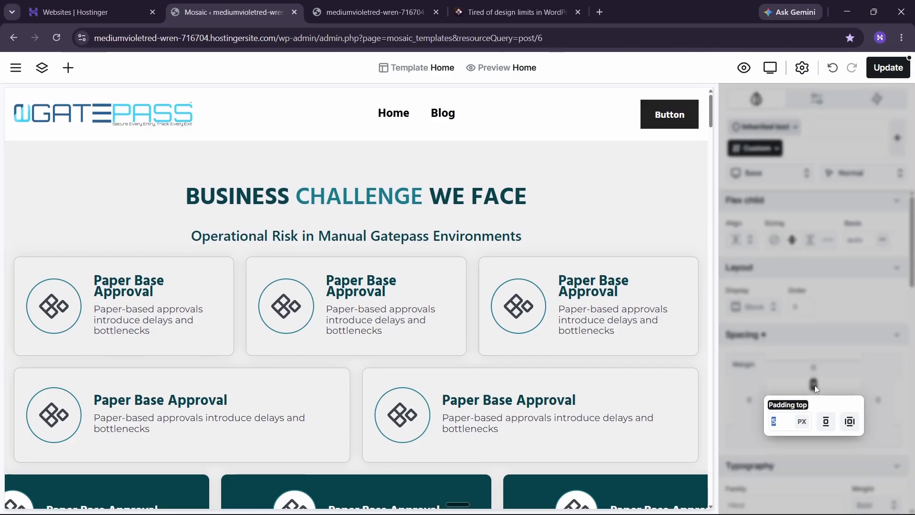
key(BackSpace)
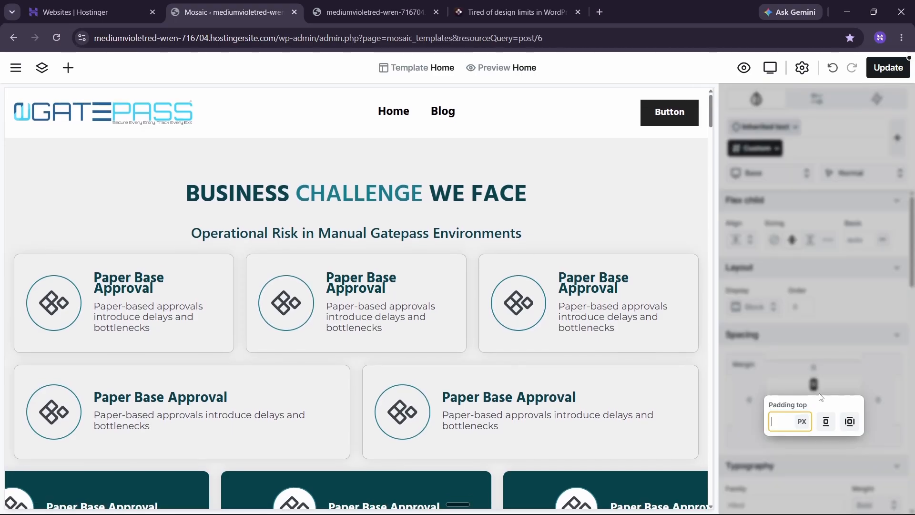
Step: Set the top margin of the navbar button's text to 4 px and deselect it
click(806, 377)
click(818, 375)
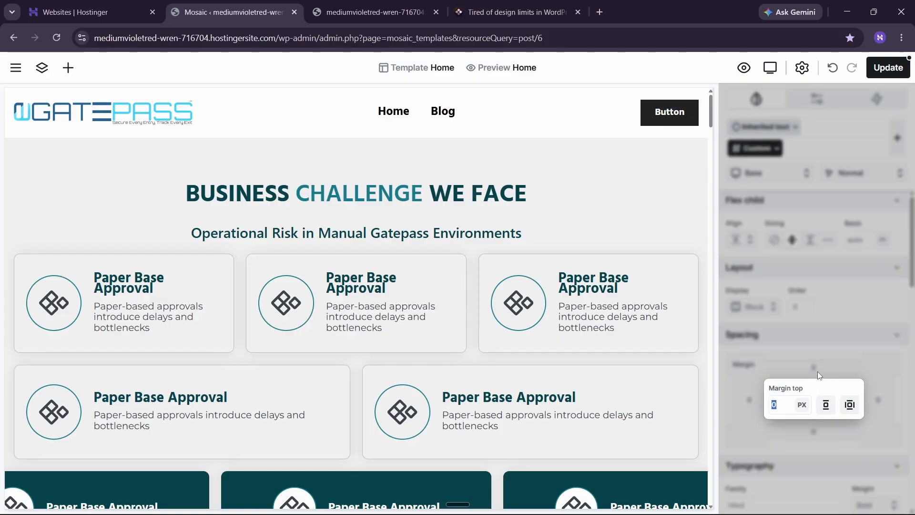
key(Up)
key(Up)
key(Up)
key(Up)
key(Up)
key(Down)
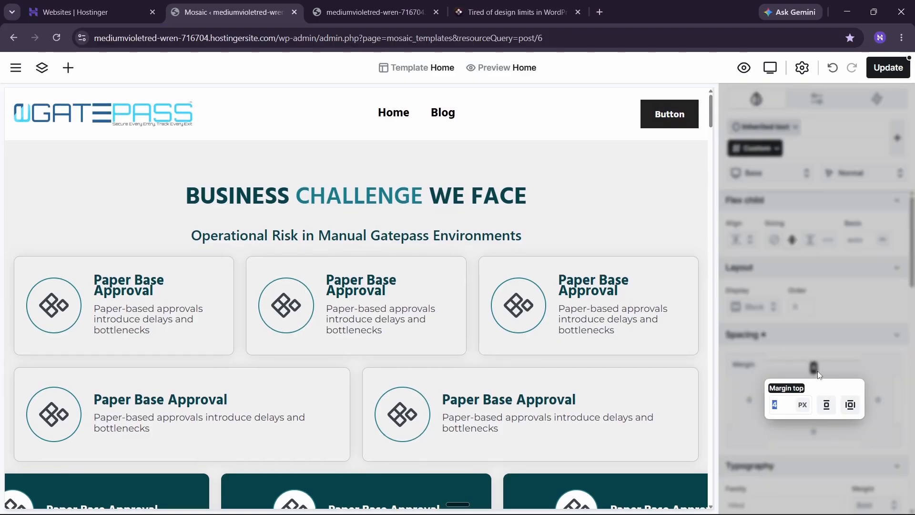
click(673, 247)
click(673, 247)
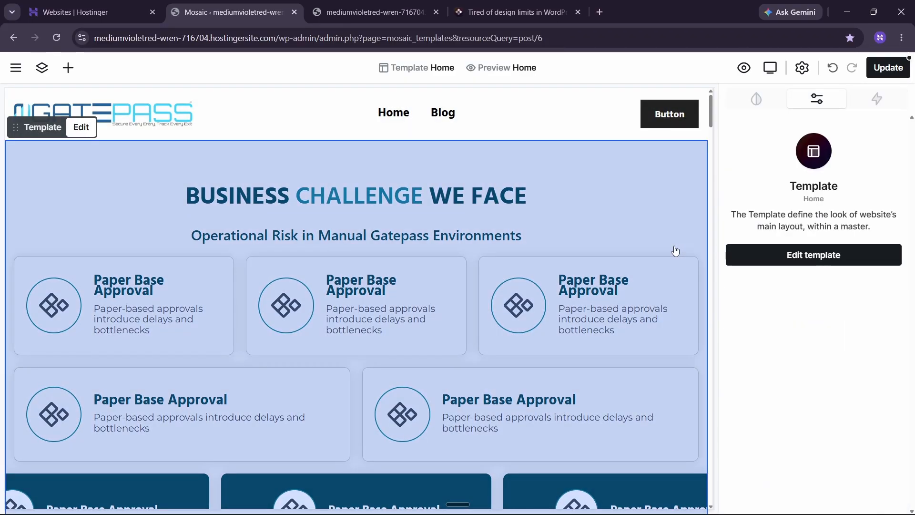
Step: Select the button inside the navbar and set its background color to the Secondary color variable
click(505, 115)
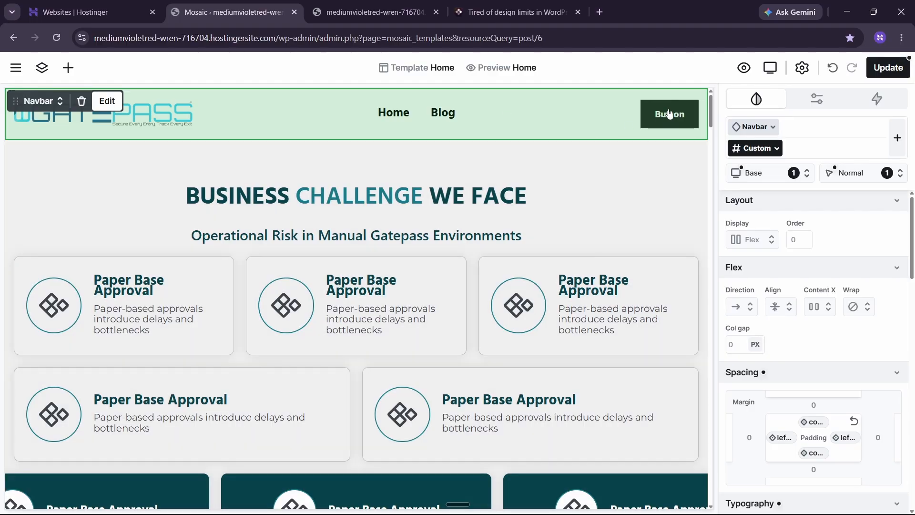
click(669, 113)
scroll(872, 364, down, 3)
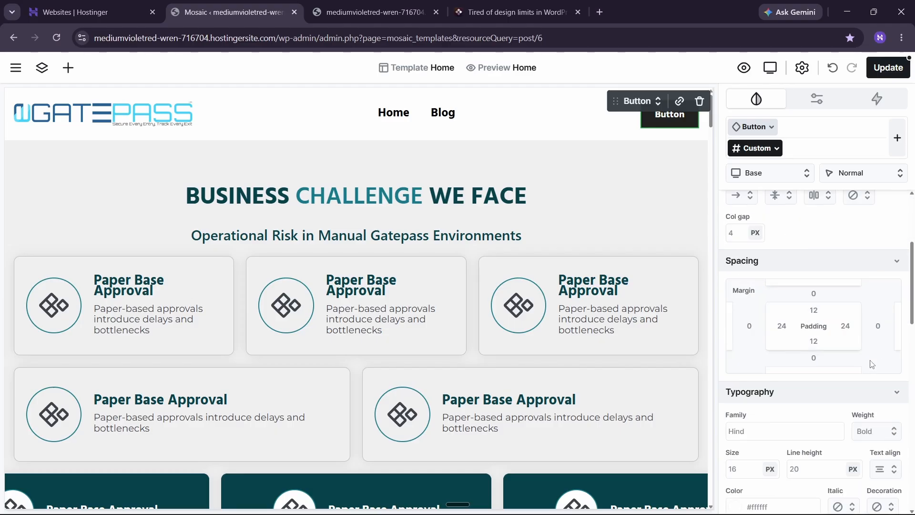
scroll(858, 353, up, 3)
scroll(807, 328, down, 8)
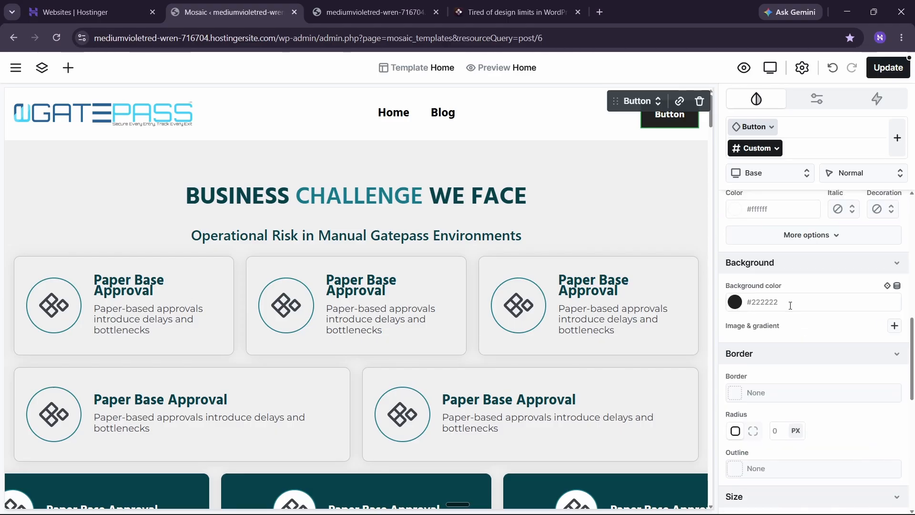
click(887, 286)
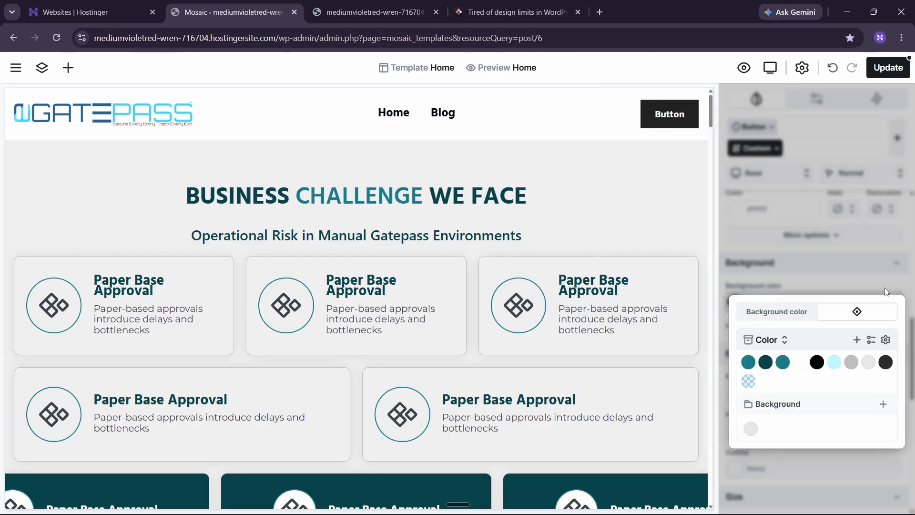
click(766, 363)
Step: Set the navbar button's border radius to the button variable (5px)
scroll(805, 394, down, 1)
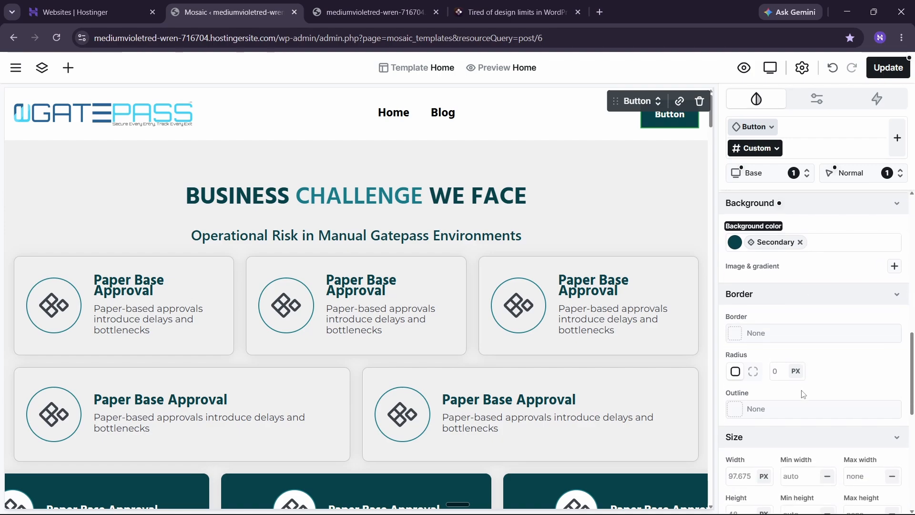
click(801, 357)
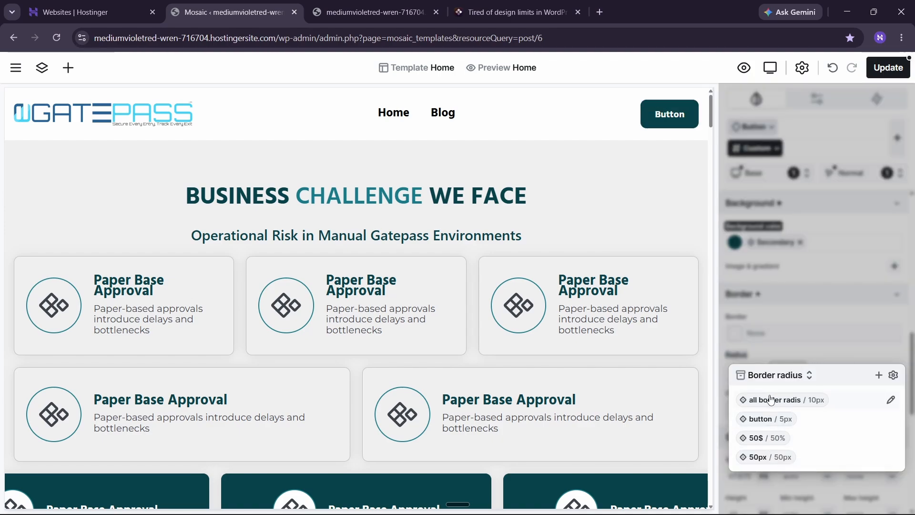
click(773, 419)
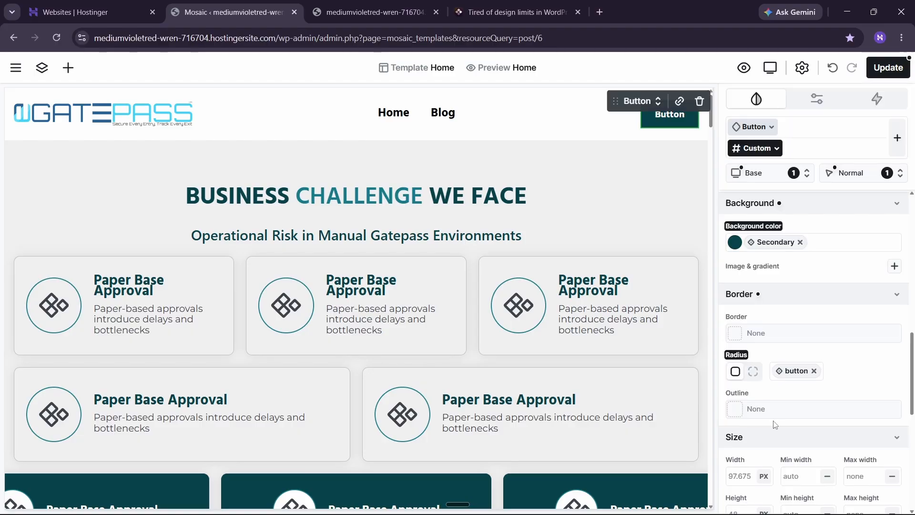
Step: Give the navbar button a 2 px solid border in the Secondary color variable
scroll(773, 391, up, 5)
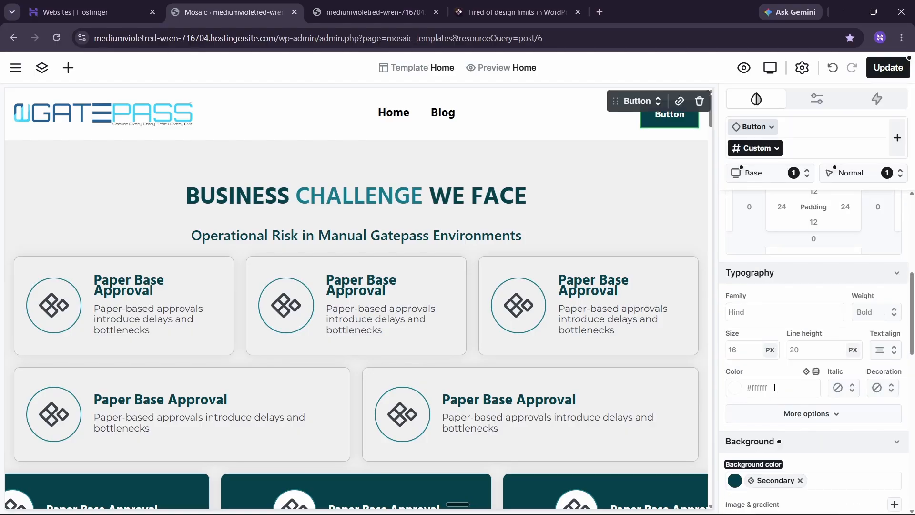
scroll(782, 396, down, 4)
click(810, 402)
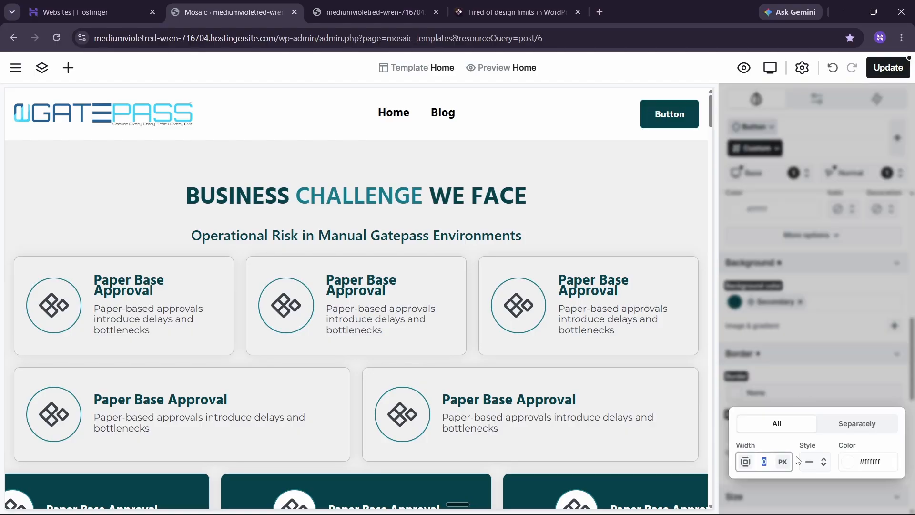
text(2)
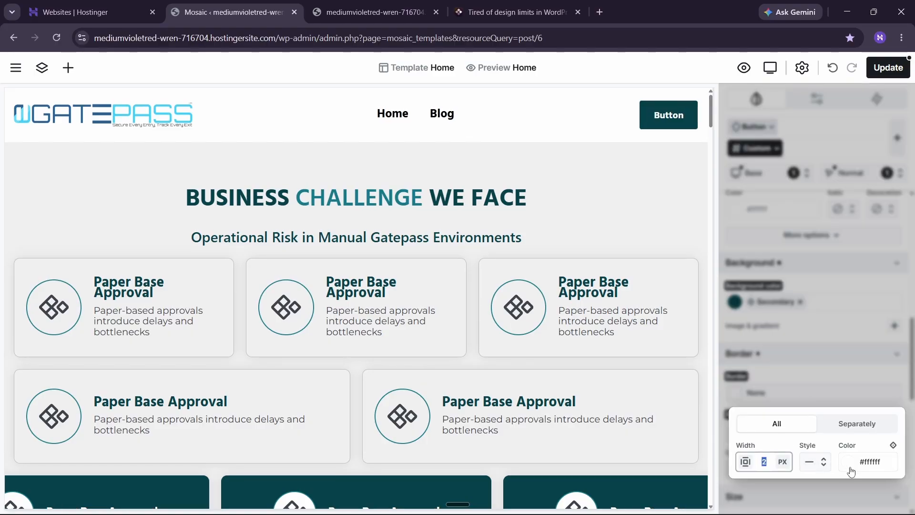
click(893, 445)
click(766, 450)
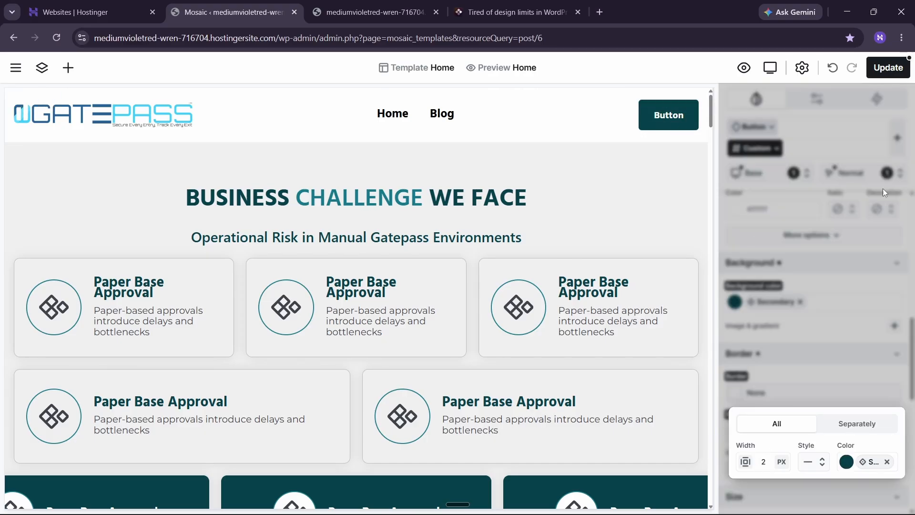
click(833, 216)
Step: Switch the button's styling to the Hover state and set its background color to the white variable
scroll(833, 216, up, 4)
click(851, 172)
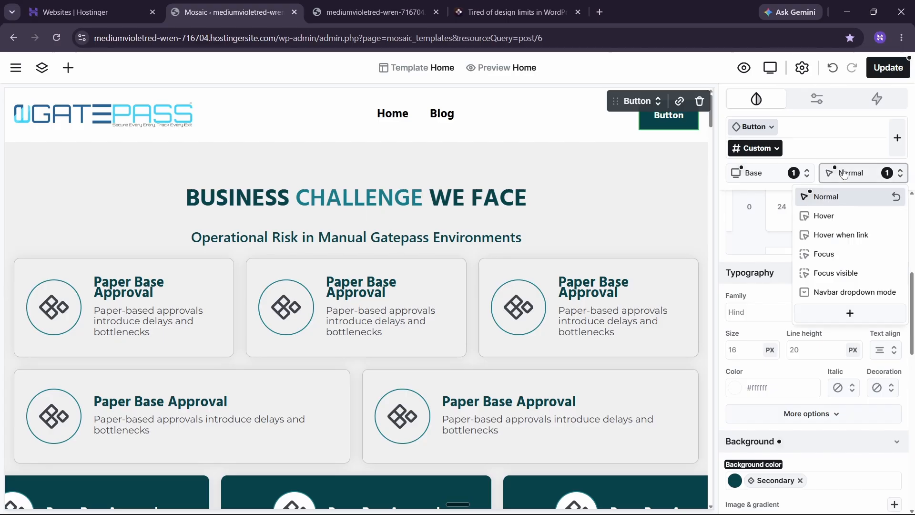
click(838, 220)
scroll(817, 319, down, 4)
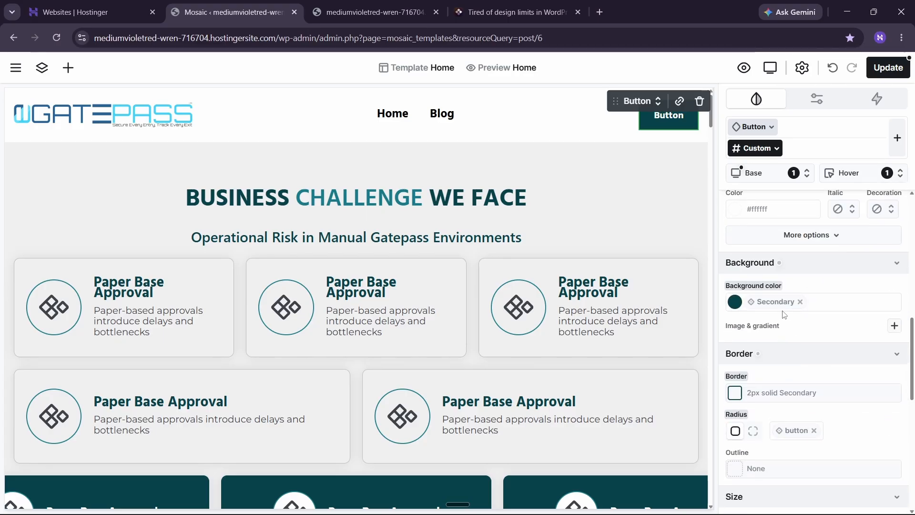
mouse_move(805, 309)
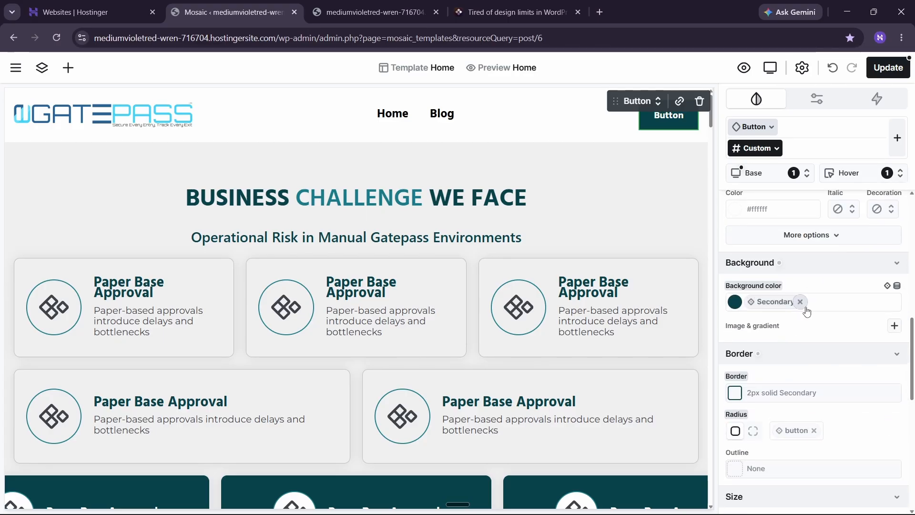
click(888, 287)
click(794, 365)
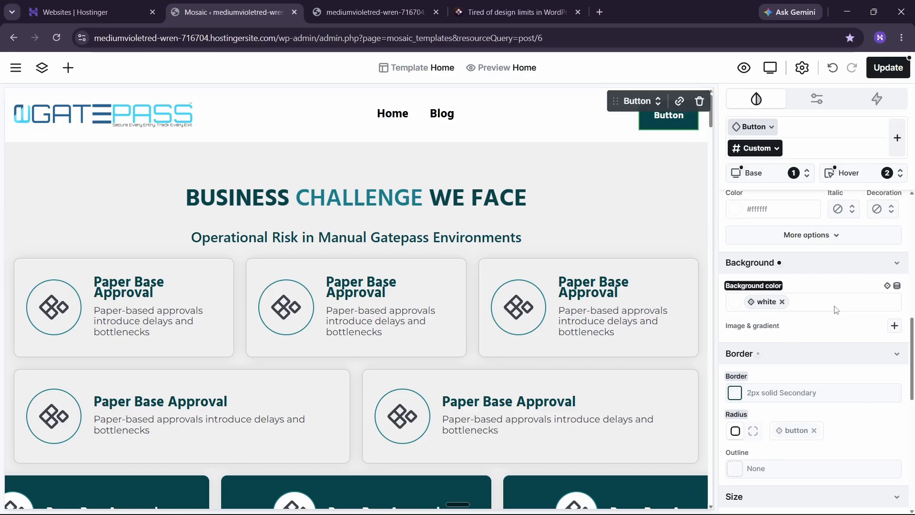
Step: Set the button's text color in the Hover state to the Secondary color variable
scroll(843, 315, down, 3)
scroll(846, 316, down, 1)
scroll(846, 314, up, 6)
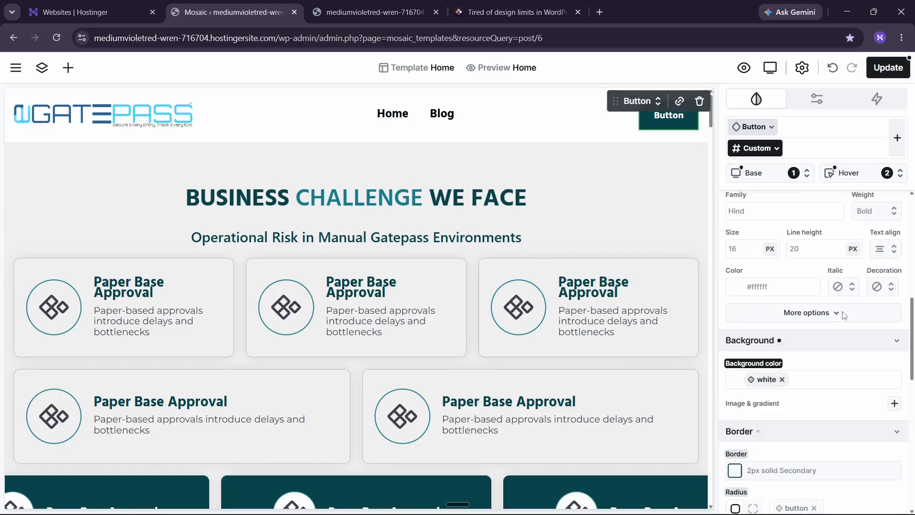
scroll(824, 327, down, 3)
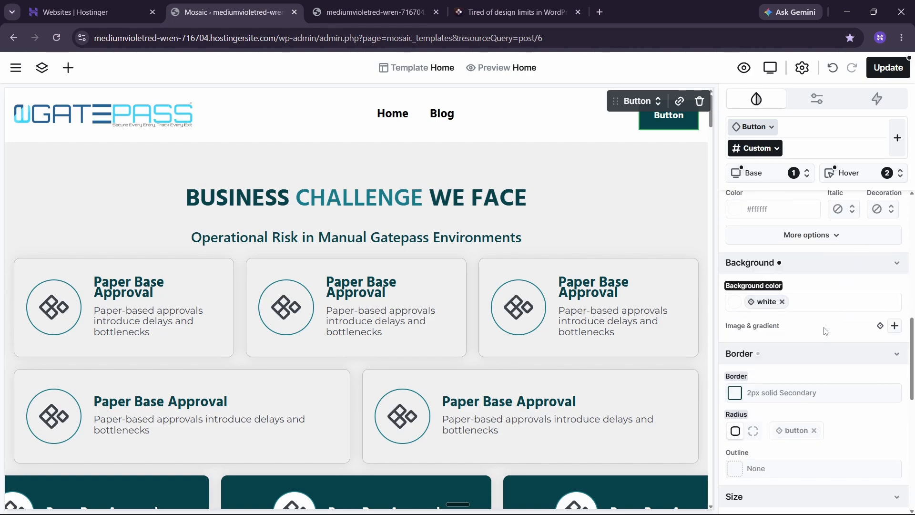
scroll(828, 357, up, 6)
click(810, 432)
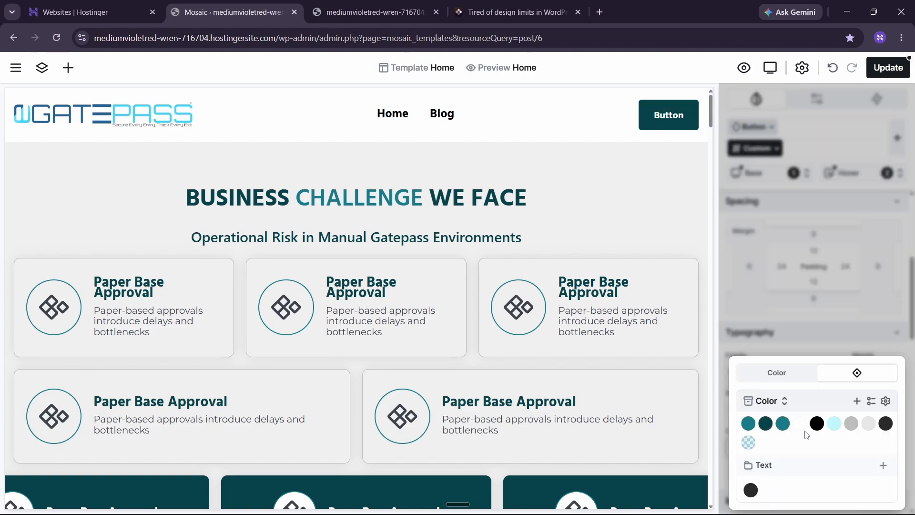
click(771, 422)
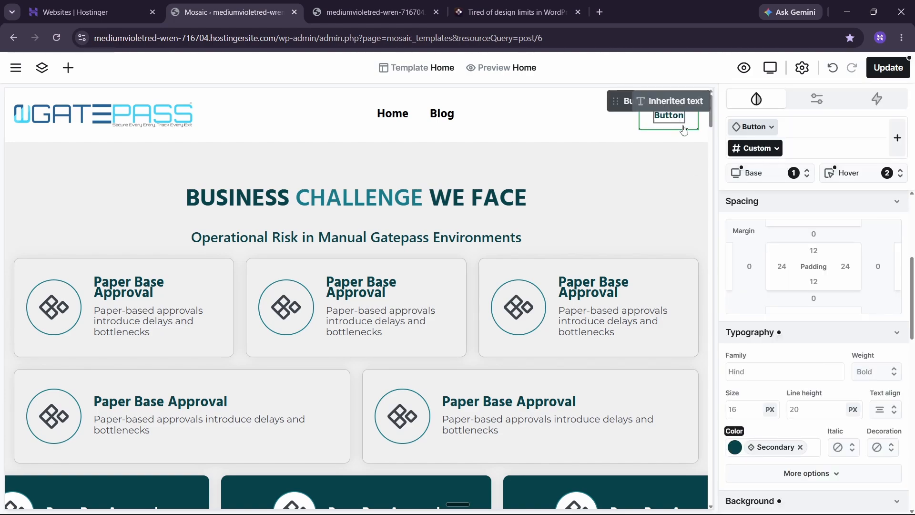
Step: Add a transition on all properties to the button's Hover state with a duration of 400 ms
scroll(767, 386, down, 10)
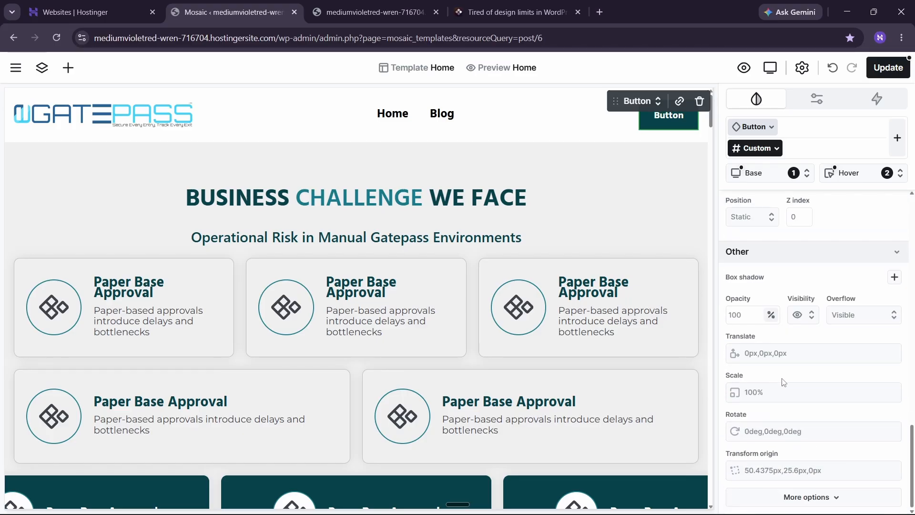
scroll(801, 380, up, 5)
scroll(815, 335, down, 5)
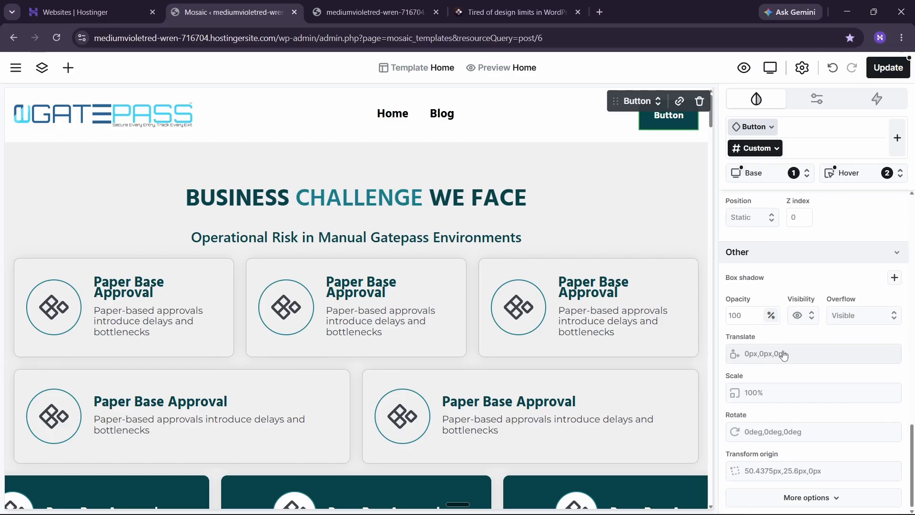
scroll(787, 442, up, 3)
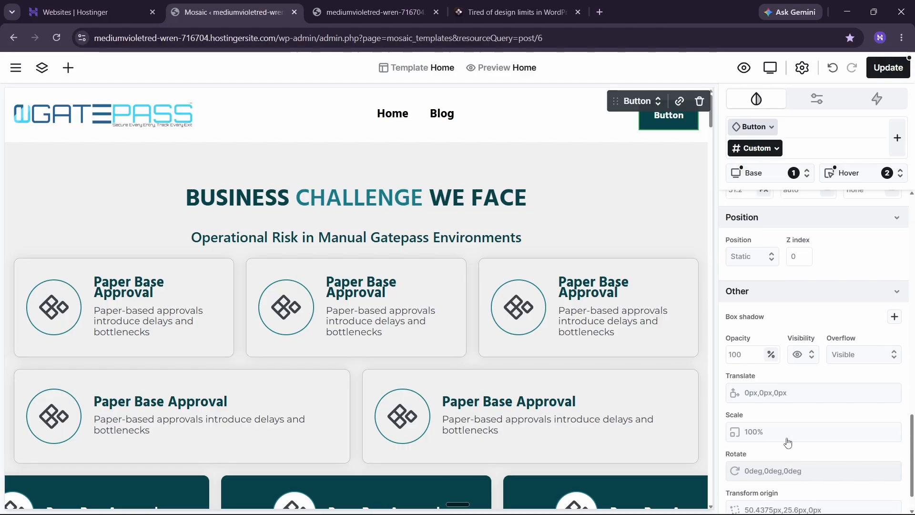
scroll(812, 390, down, 3)
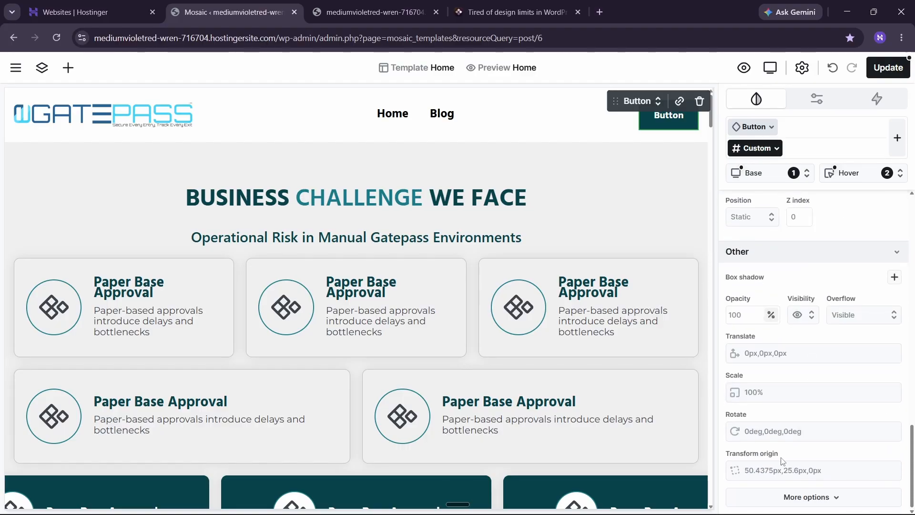
click(802, 498)
scroll(802, 386, down, 5)
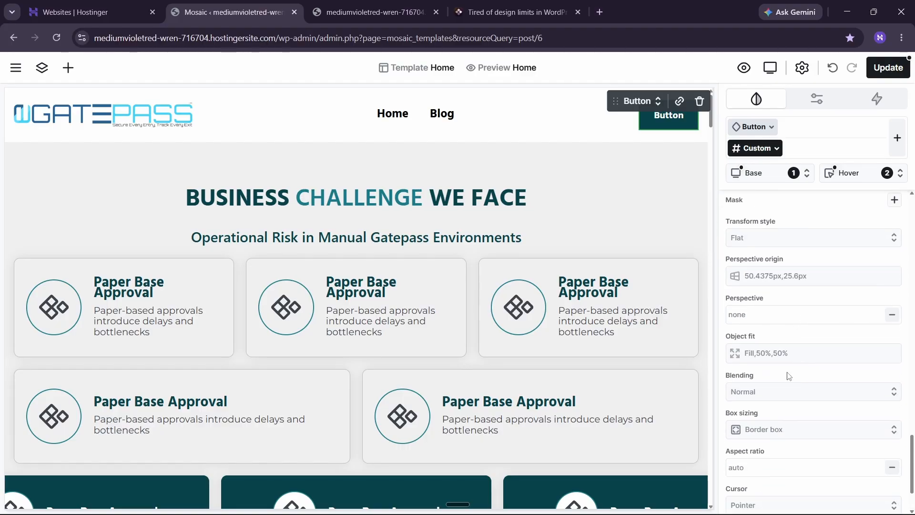
scroll(810, 353, up, 4)
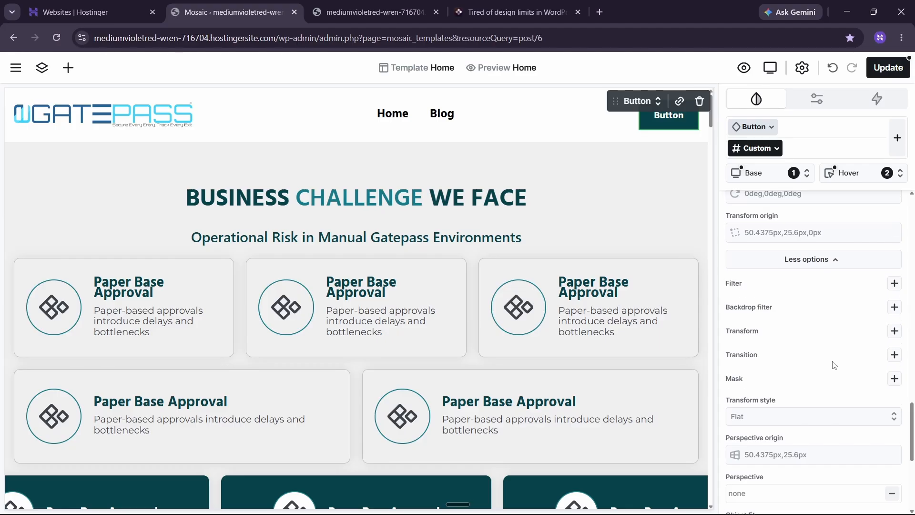
click(895, 355)
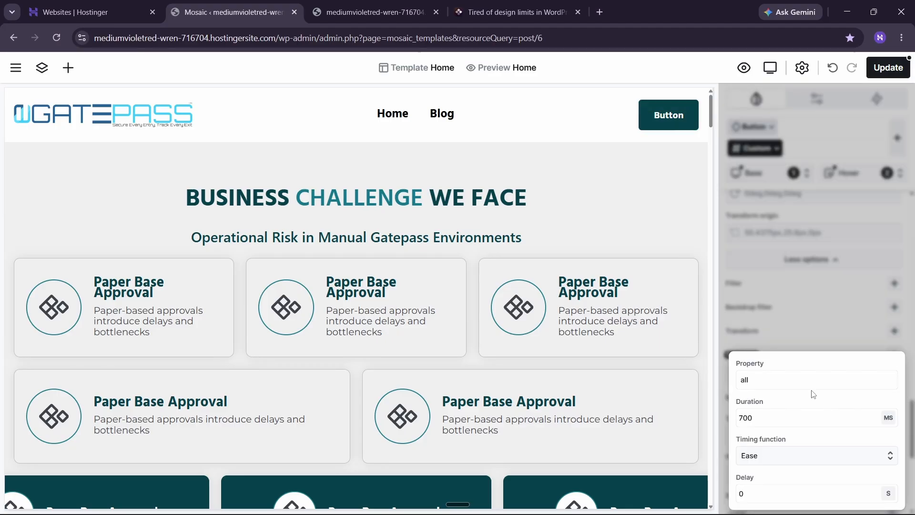
double_click(765, 418)
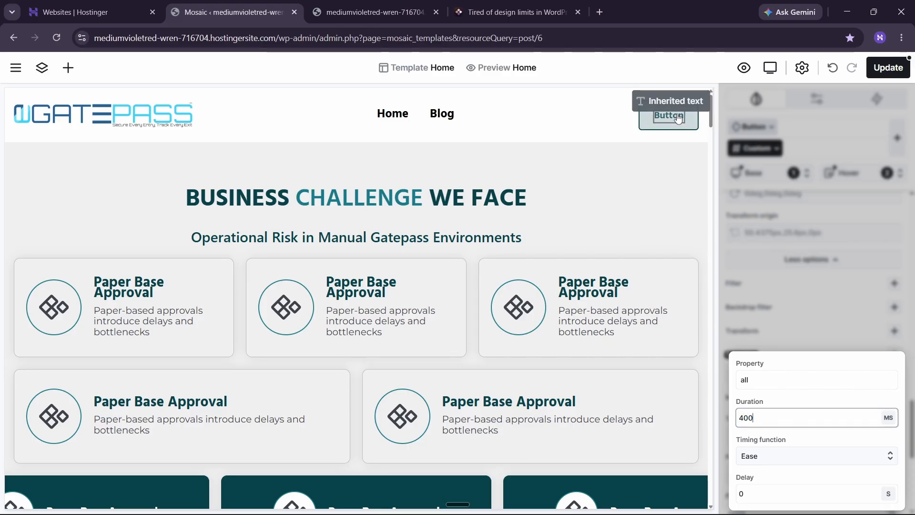
Step: Save the template and add an outside box shadow to the navbar with Y offset 0 px and blur 20 px
click(889, 67)
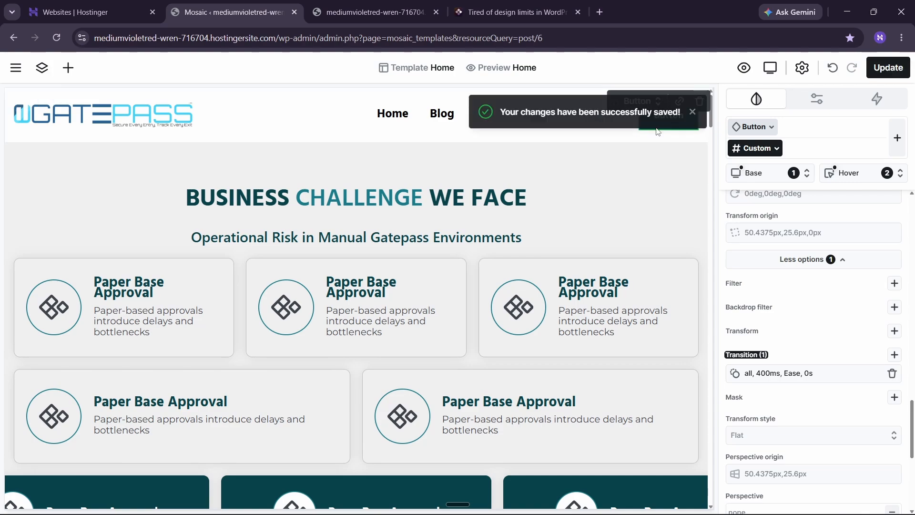
click(378, 131)
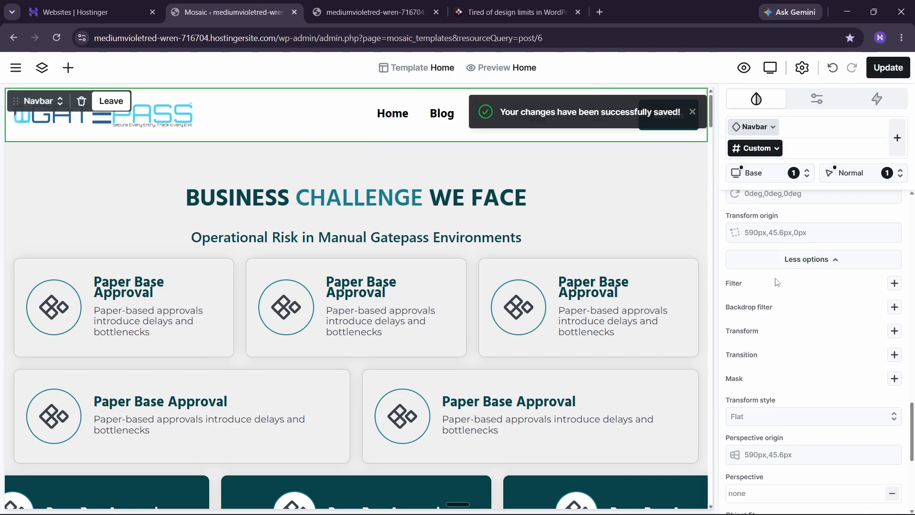
scroll(777, 282, up, 6)
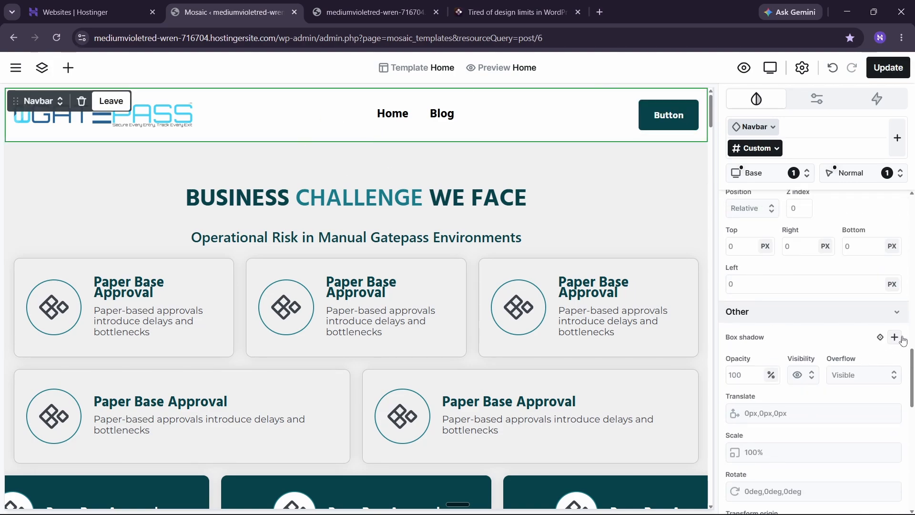
click(896, 338)
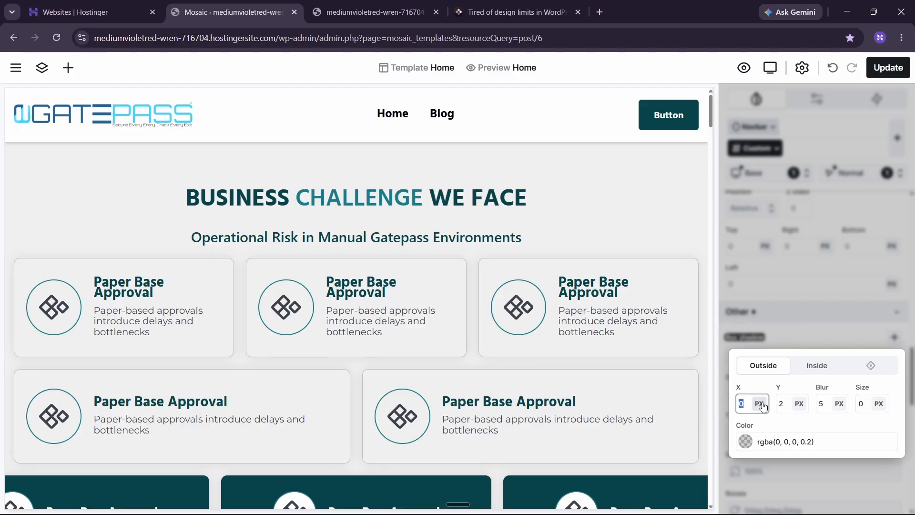
click(782, 401)
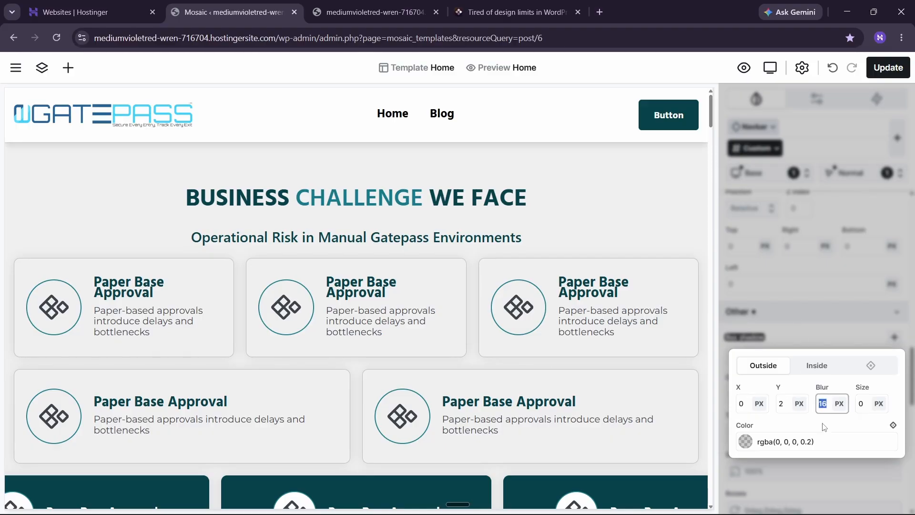
text(20)
click(785, 409)
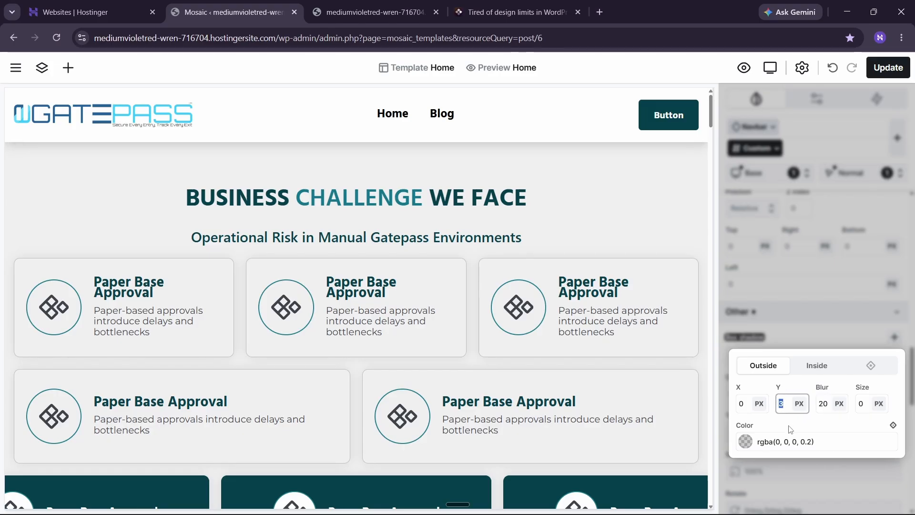
text(0)
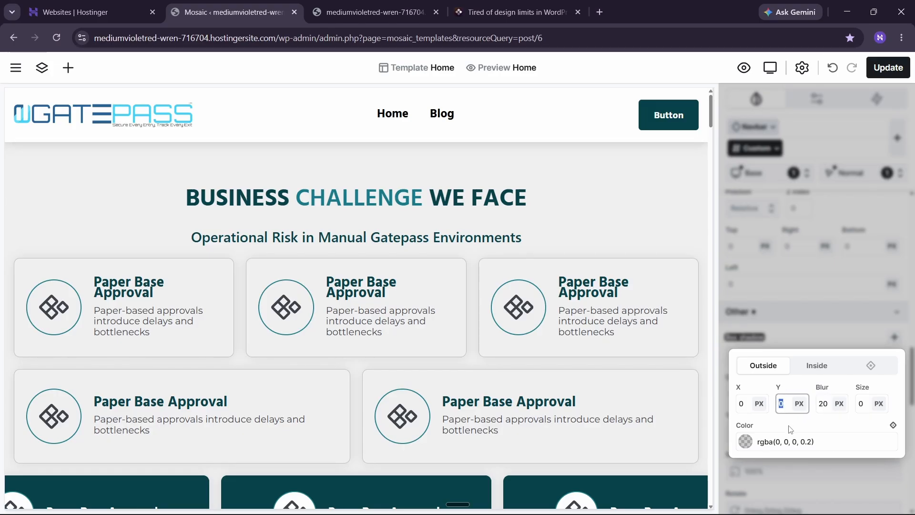
click(521, 171)
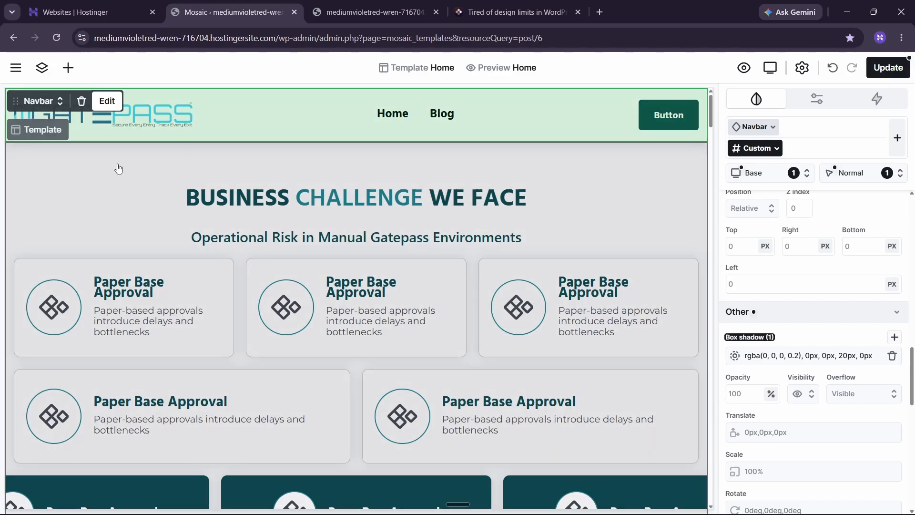
Step: Try to add a container while the navbar button is selected, and undo the insertion
click(118, 169)
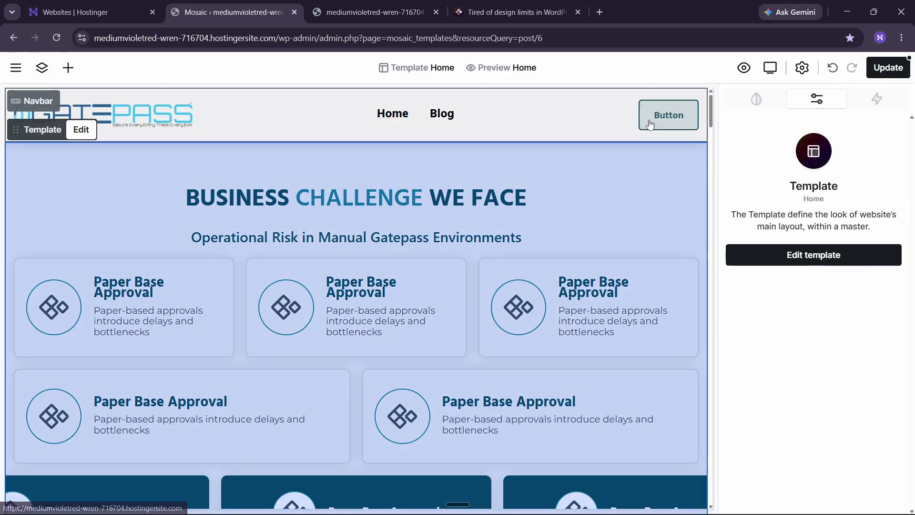
click(668, 119)
click(668, 120)
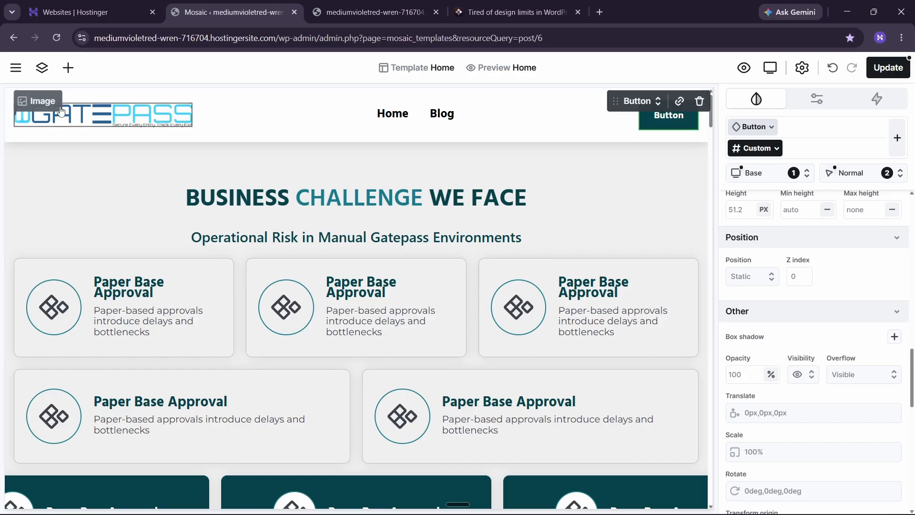
click(68, 67)
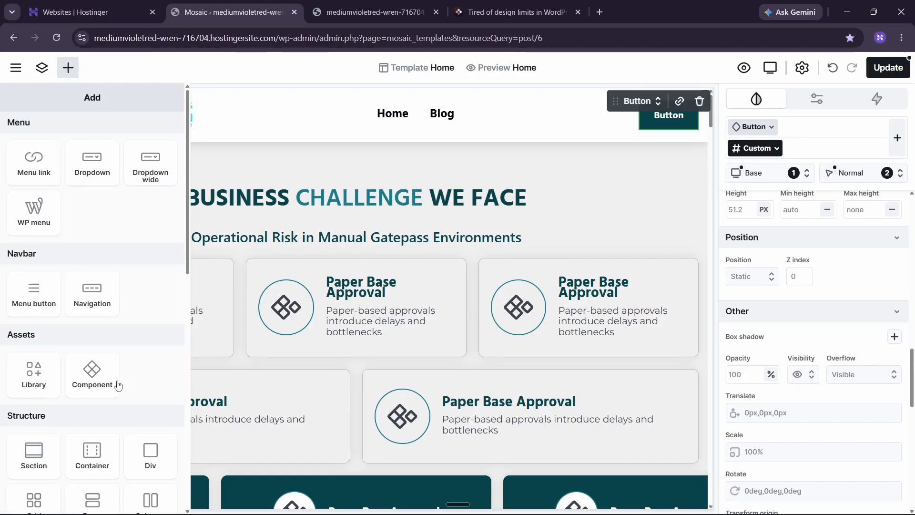
click(96, 459)
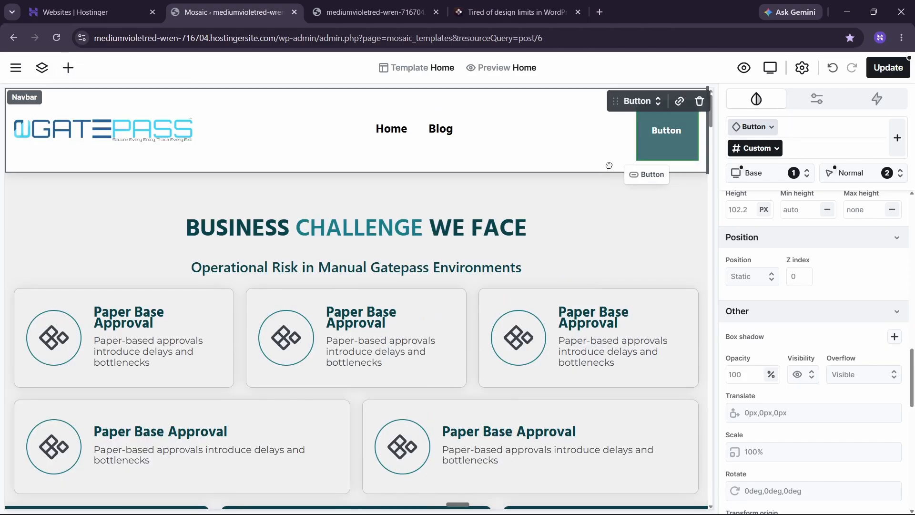
key(ctrl+z)
key(ctrl+z)
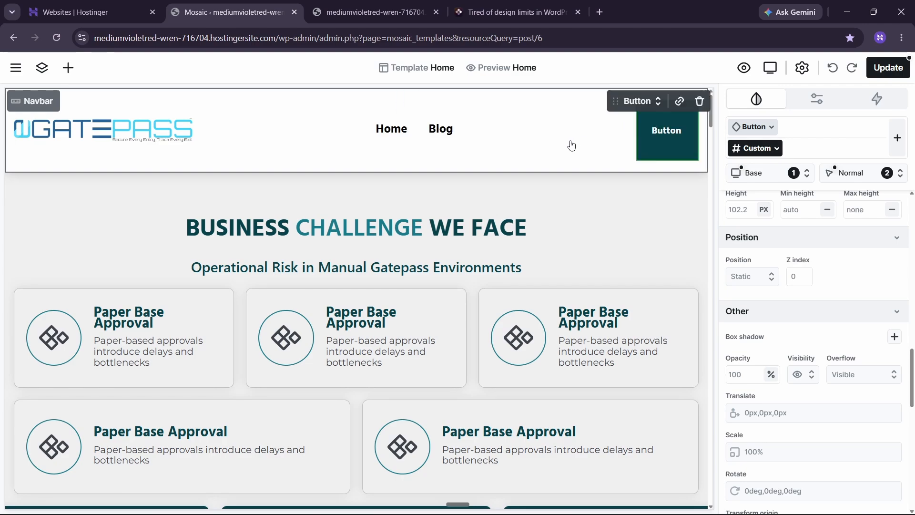
Step: Insert a container into the navbar between the menu button and the navigation
click(68, 67)
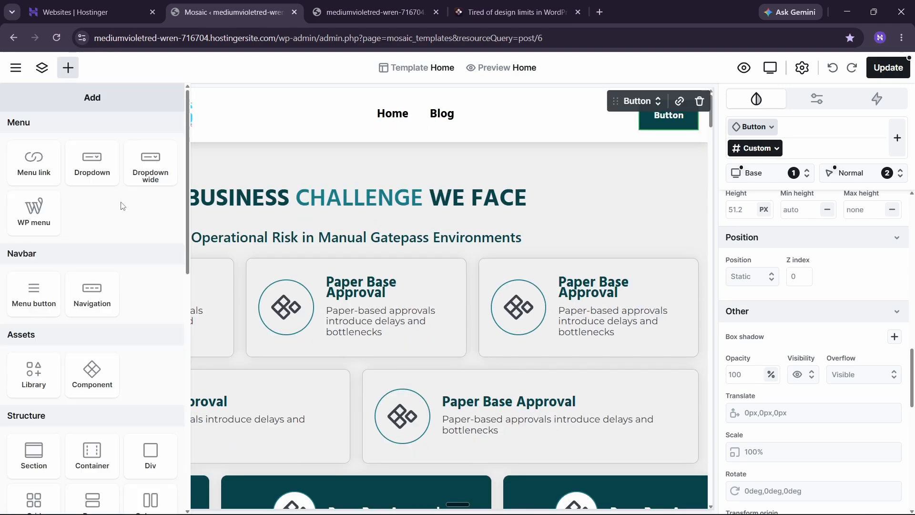
drag(92, 453, 548, 127)
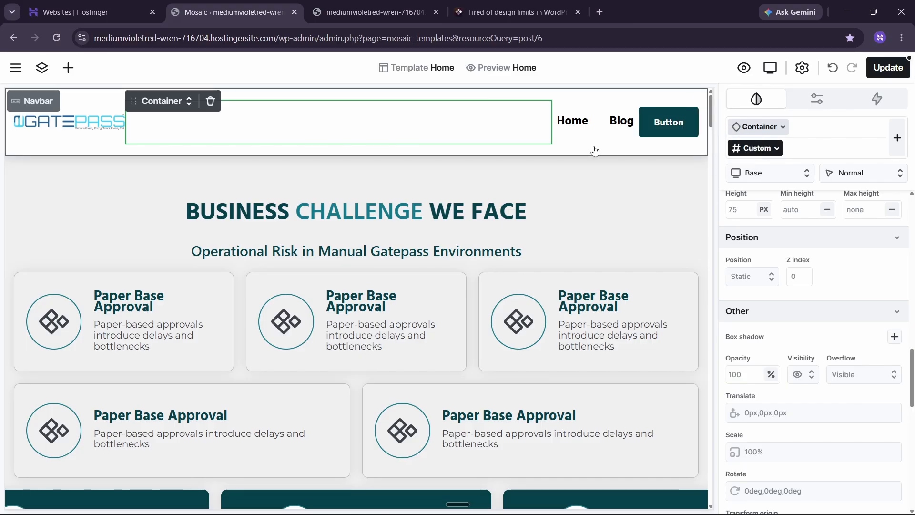
click(41, 67)
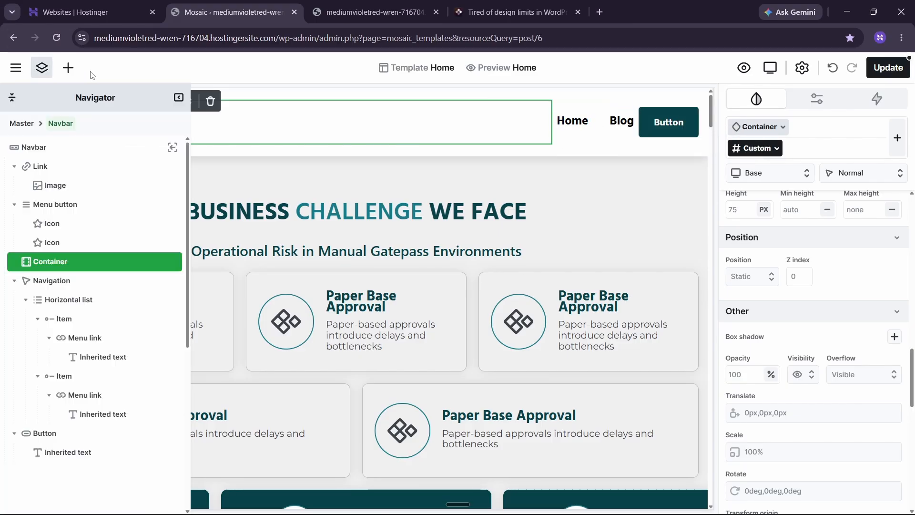
click(49, 205)
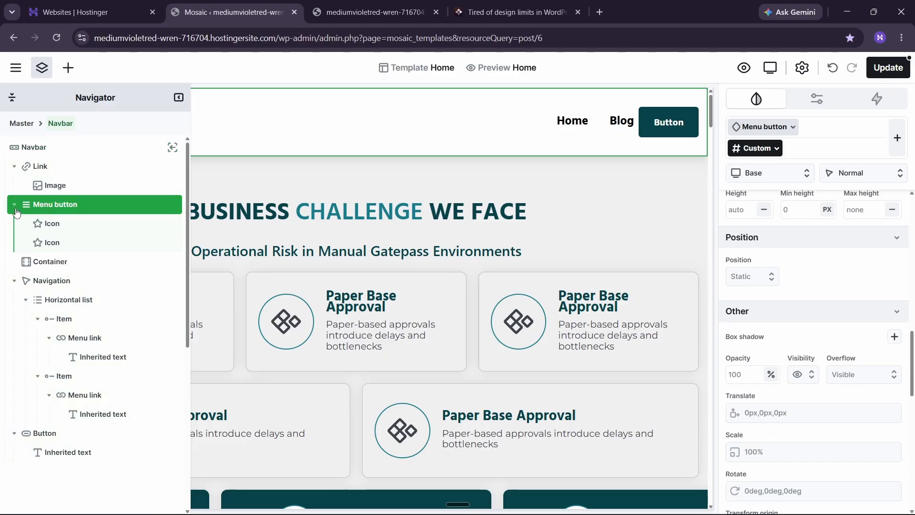
click(53, 187)
click(52, 168)
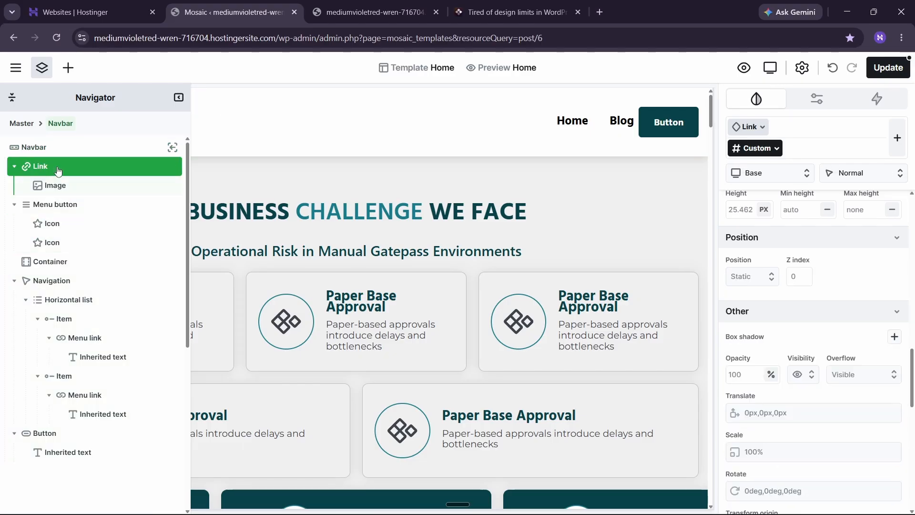
Step: Try the container above the logo link and inside the menu button in the navbar structure, and delete it
click(38, 265)
drag(38, 265, 72, 161)
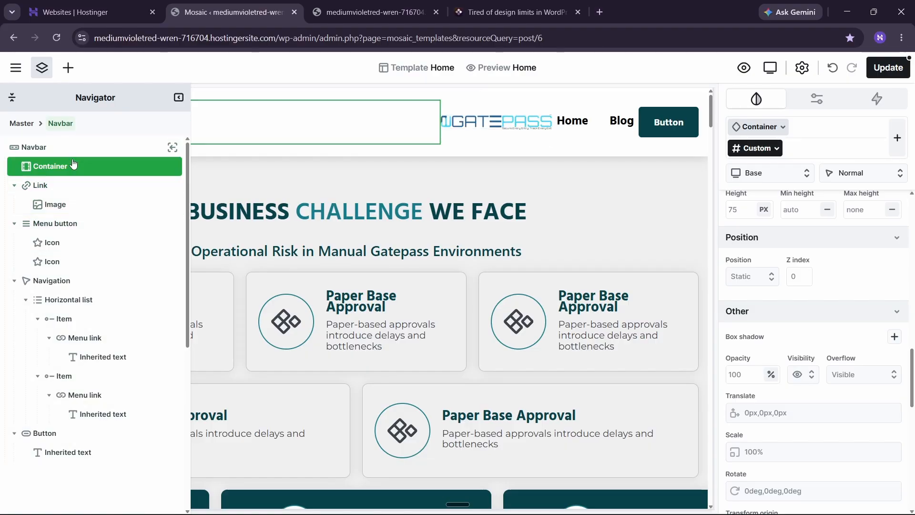
drag(50, 167, 72, 236)
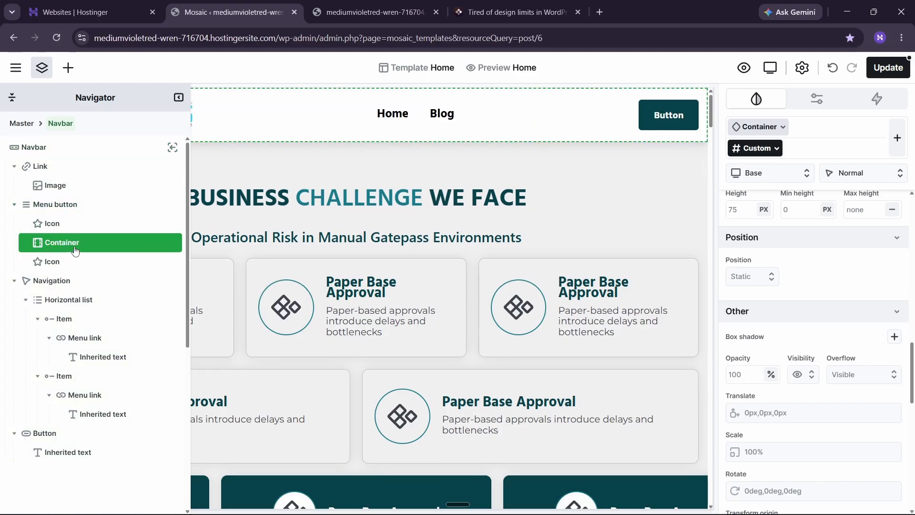
key(Delete)
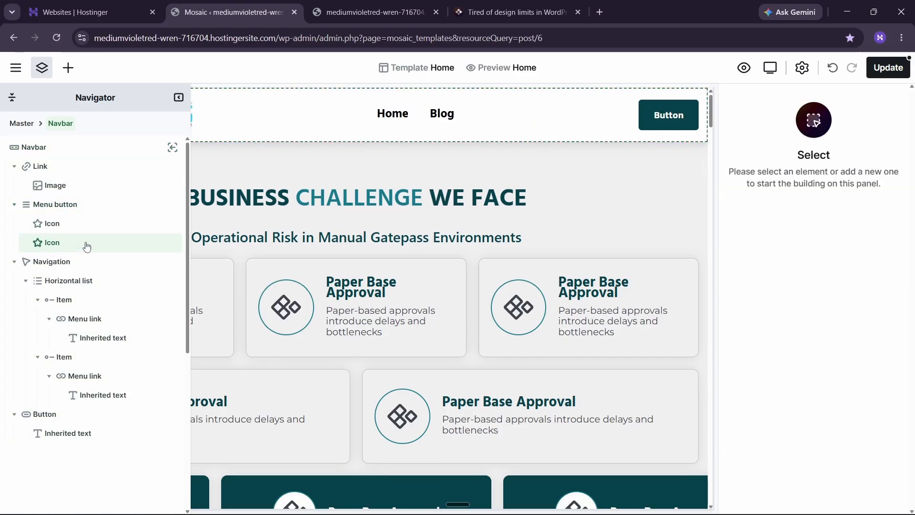
Step: Insert a container as the last element of the navbar, directly after the button
click(688, 113)
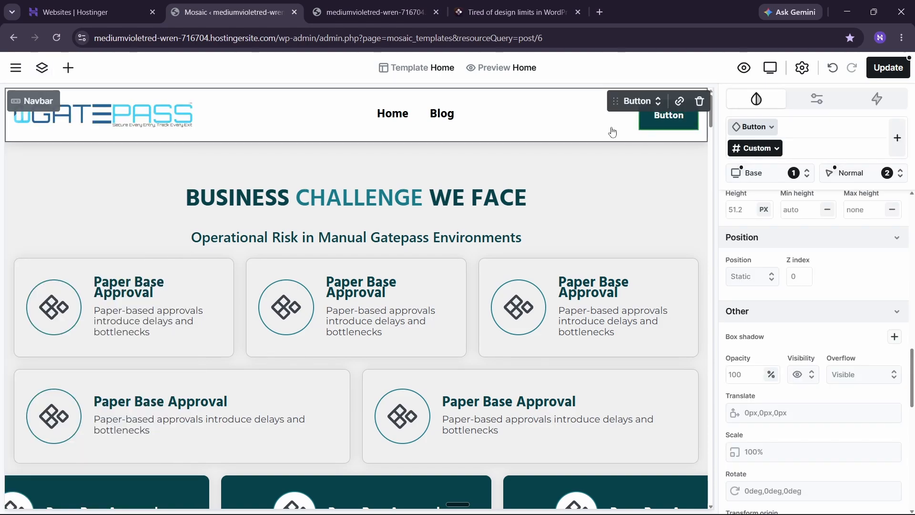
click(41, 68)
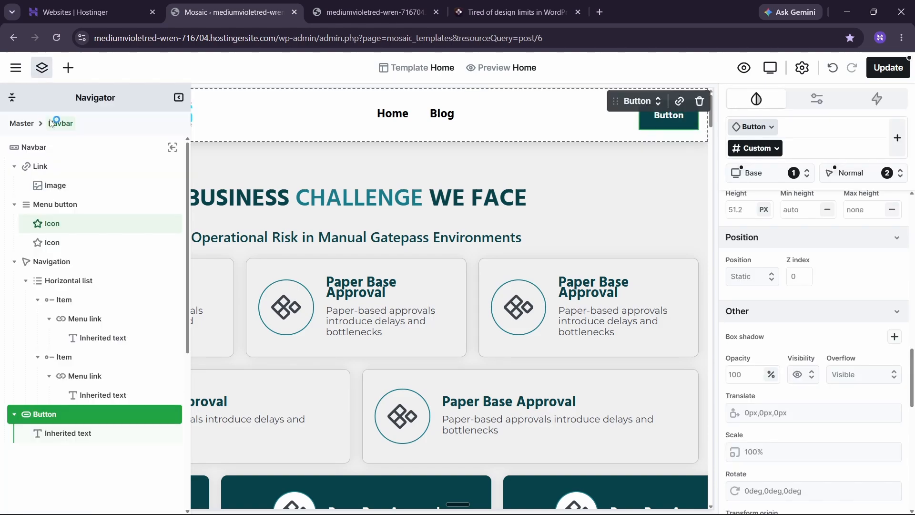
click(68, 68)
mouse_move(92, 453)
mouse_down()
mouse_move(143, 419)
mouse_move(94, 416)
mouse_move(102, 450)
mouse_up()
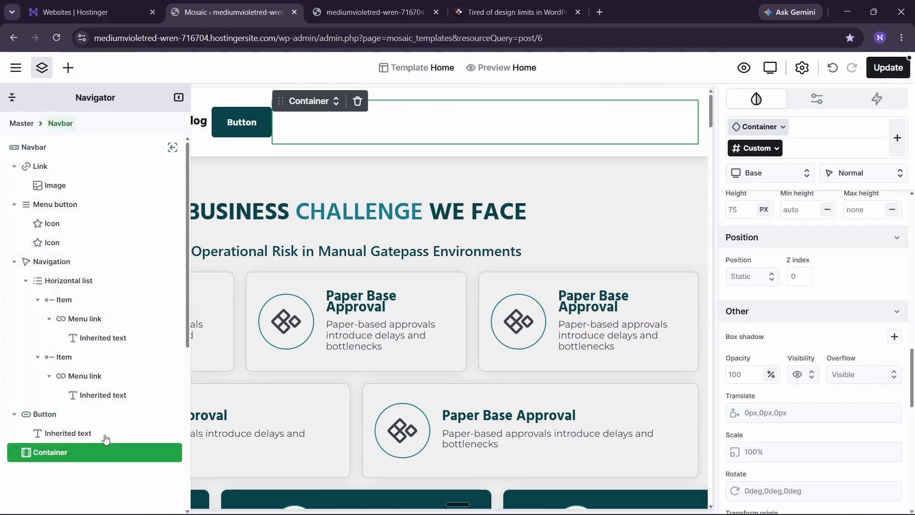
Step: Move the navbar button into the new container and duplicate it there
drag(254, 117, 415, 127)
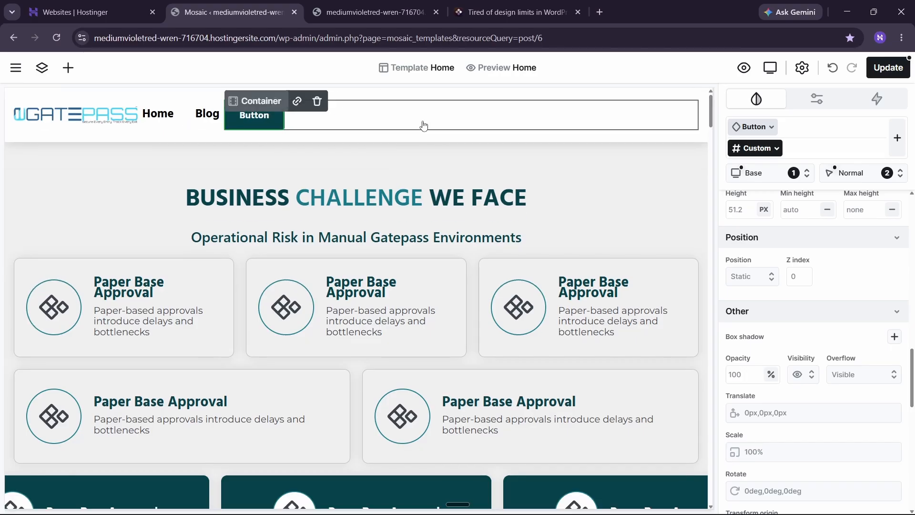
key(ctrl+d)
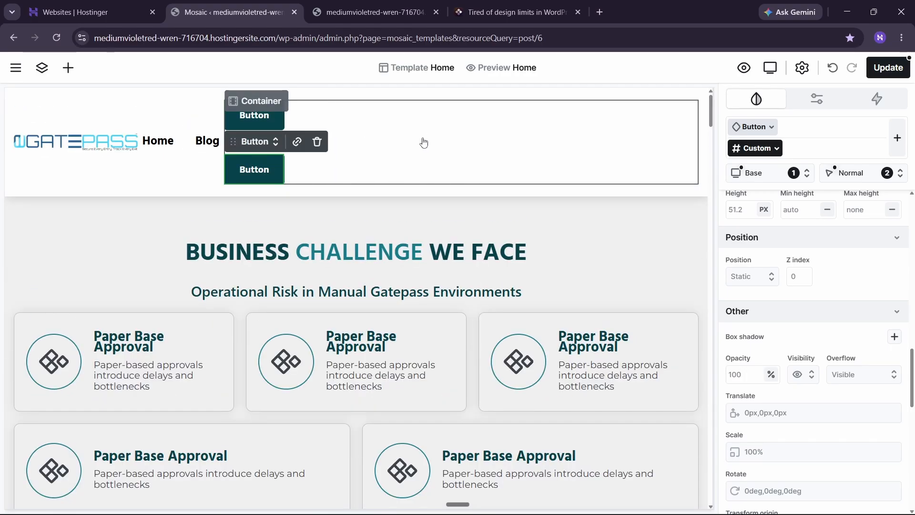
Step: Set the display of the container holding the two buttons to Inline
click(424, 142)
scroll(779, 292, up, 10)
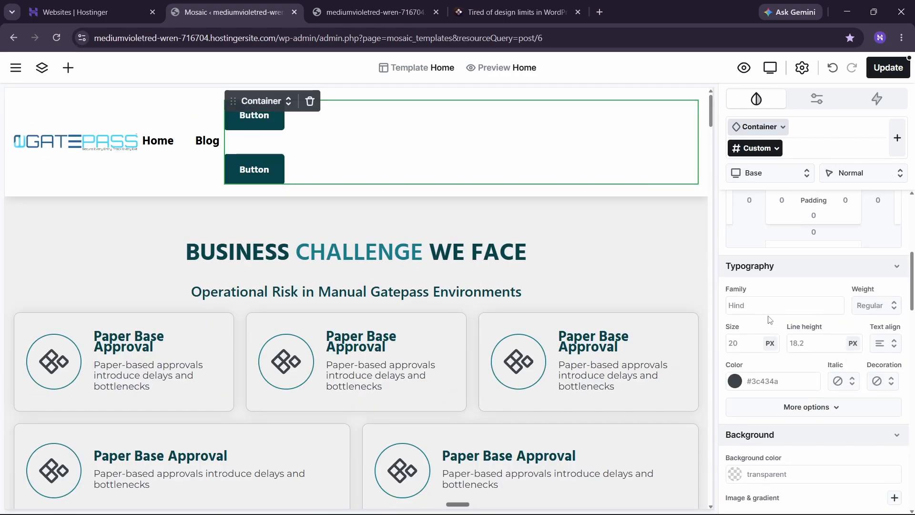
scroll(769, 320, up, 6)
click(752, 308)
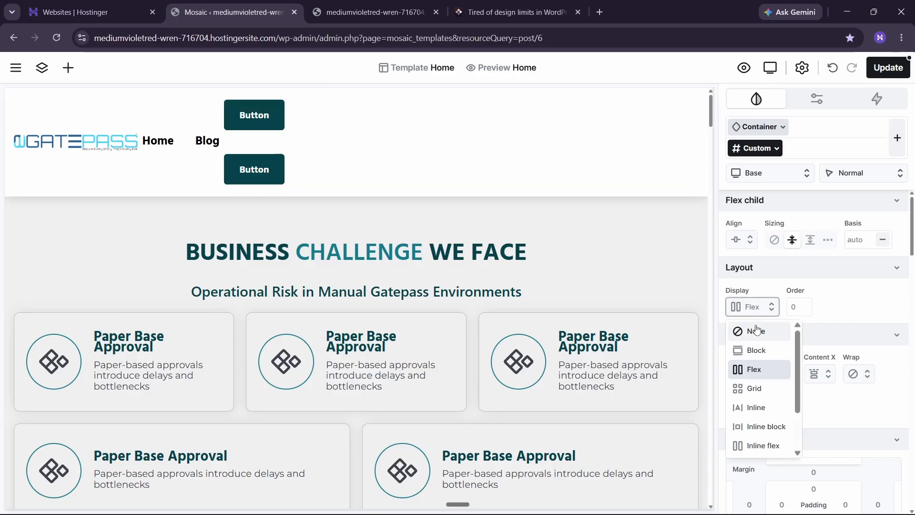
click(758, 408)
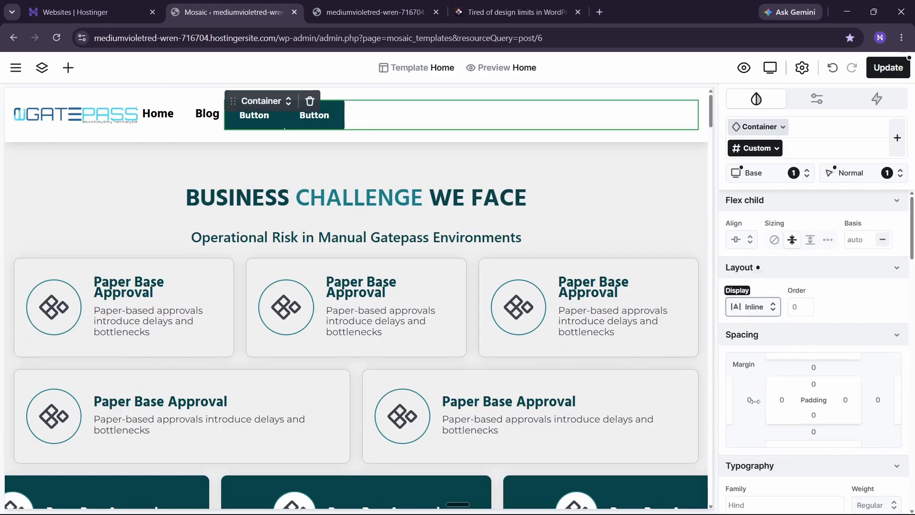
Step: Try the other flex child sizing options on the button container and return to the original one
click(795, 309)
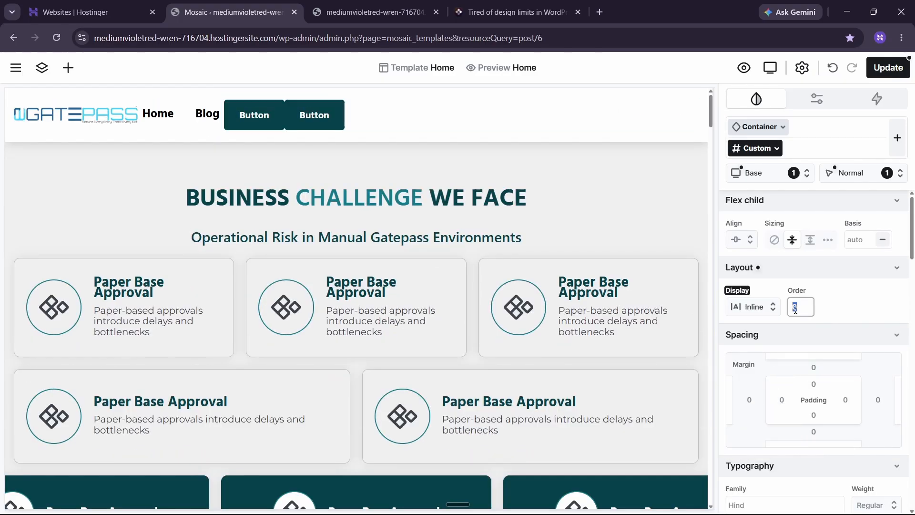
click(757, 240)
click(811, 244)
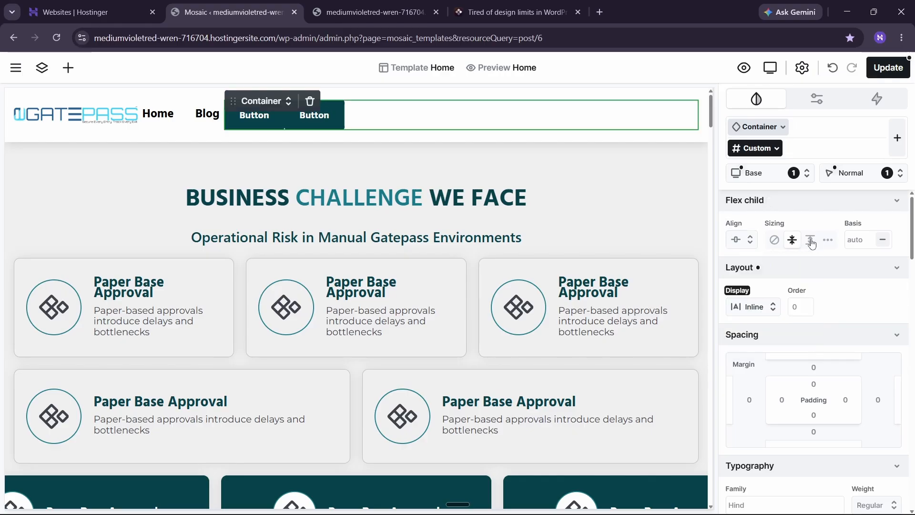
click(811, 241)
click(792, 241)
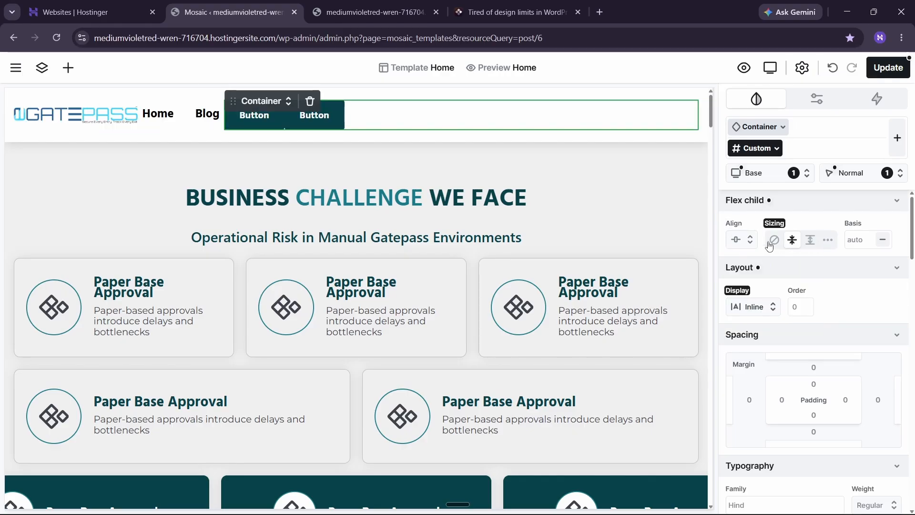
click(775, 241)
click(792, 241)
Step: Set the width of the button container to auto
scroll(776, 300, down, 8)
scroll(790, 302, up, 3)
scroll(773, 329, down, 6)
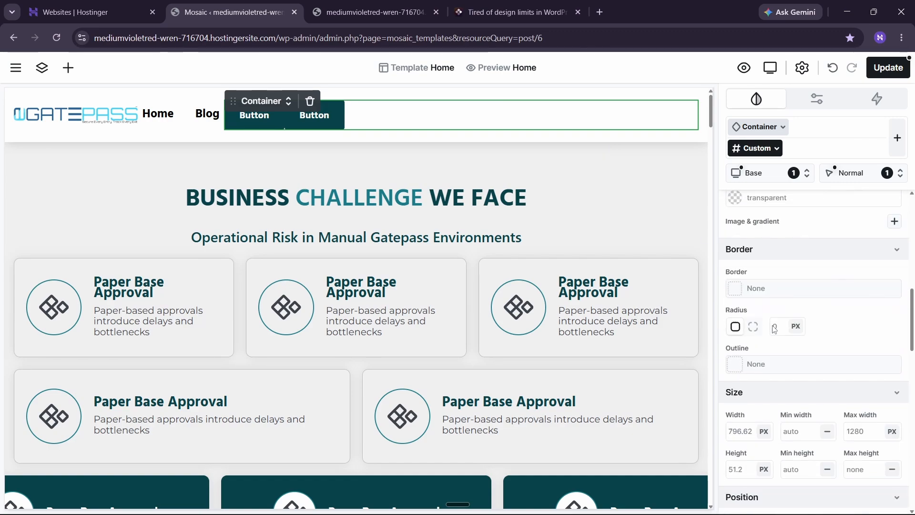
scroll(775, 329, down, 3)
click(744, 311)
text(a)
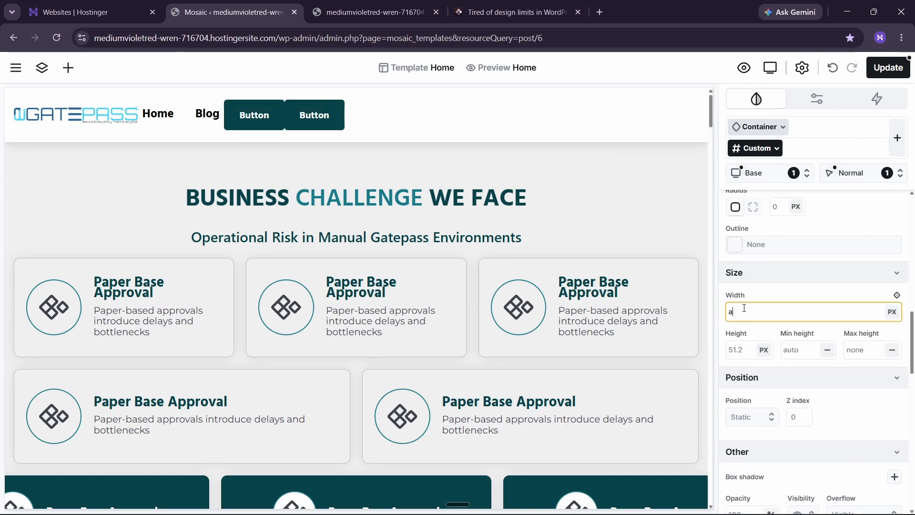
text(uto)
key(Return)
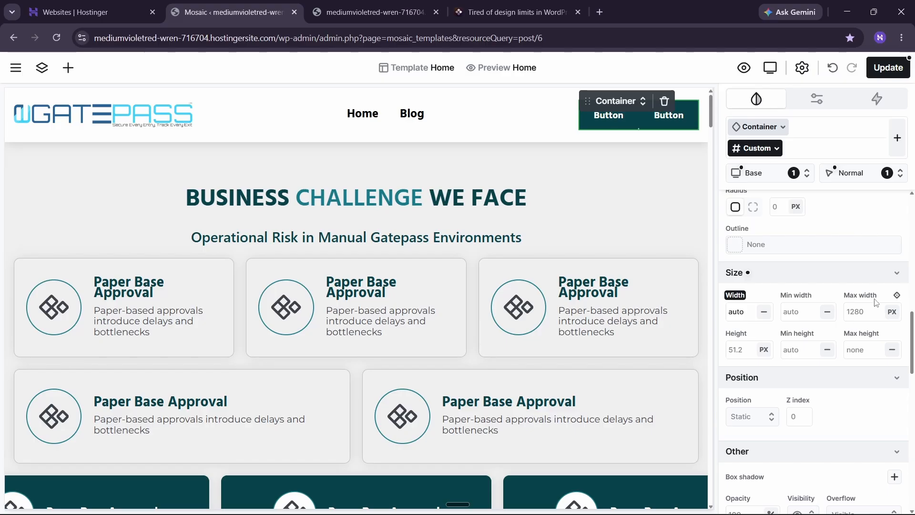
Step: Set the display of the container holding the two navbar buttons to Block
scroll(810, 296, up, 8)
click(773, 308)
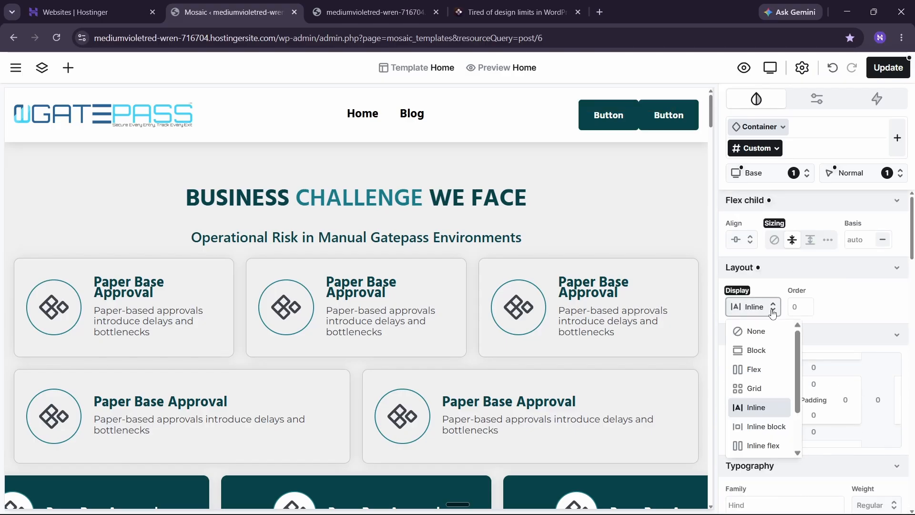
click(759, 352)
scroll(787, 296, down, 5)
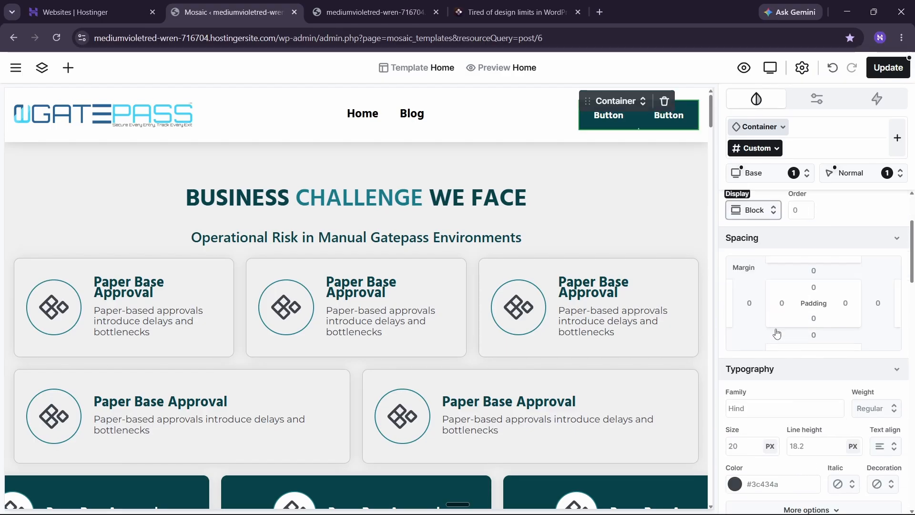
scroll(801, 293, up, 5)
Step: Try a flex child basis of 20 on the button container and return it to auto
click(864, 238)
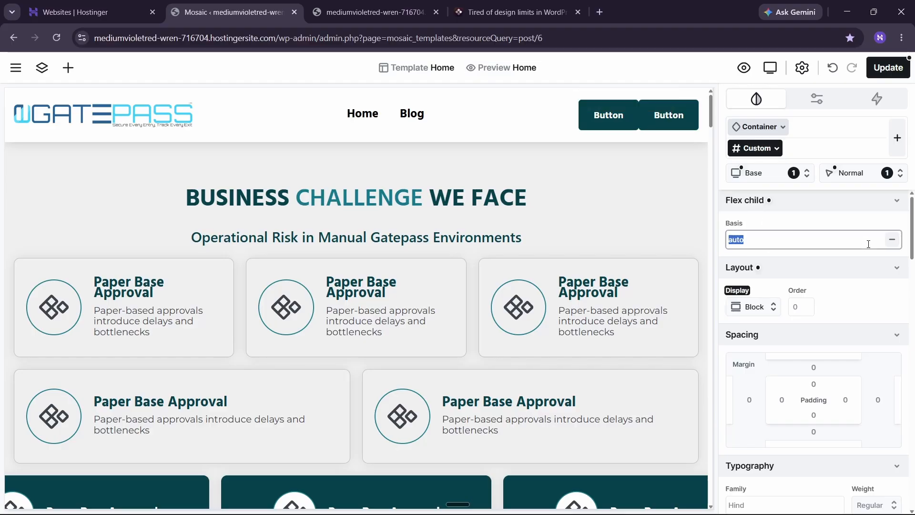
text(2)
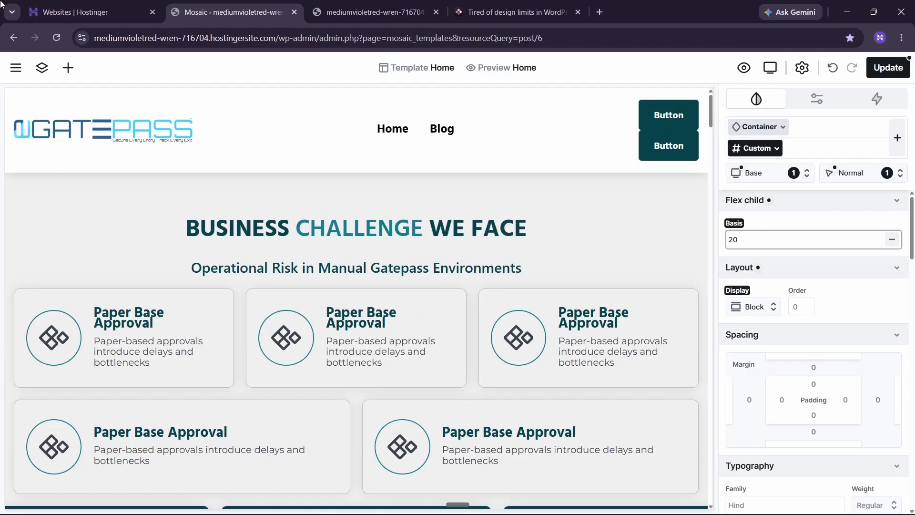
key(Escape)
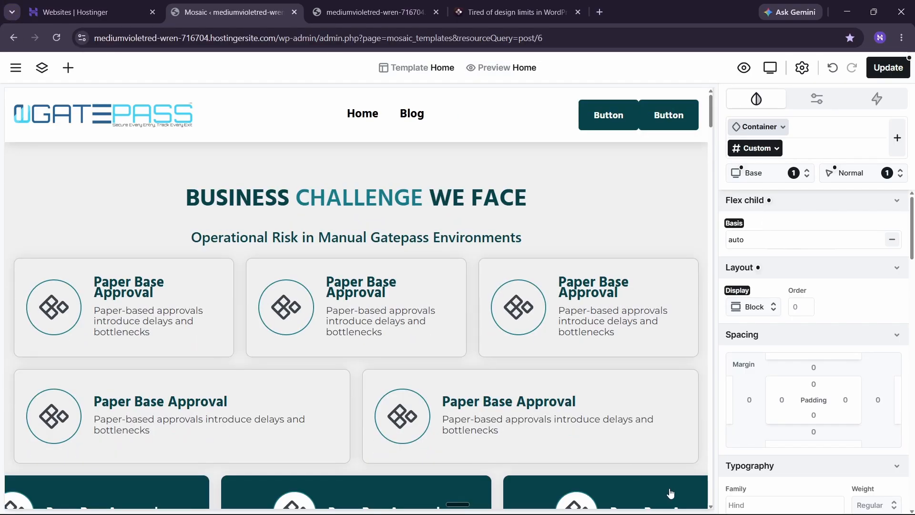
Step: Set the button container's display to Flex with its direction set to Row
scroll(839, 343, down, 6)
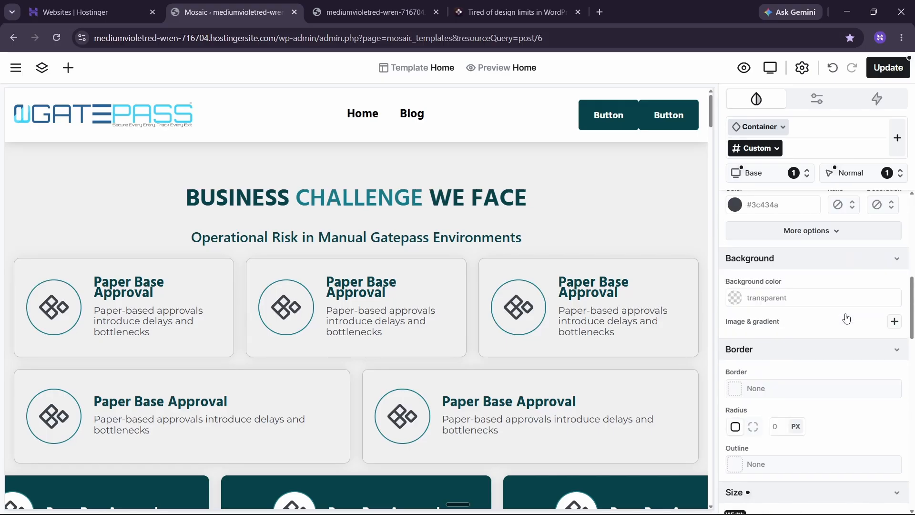
scroll(847, 318, down, 5)
scroll(837, 363, up, 10)
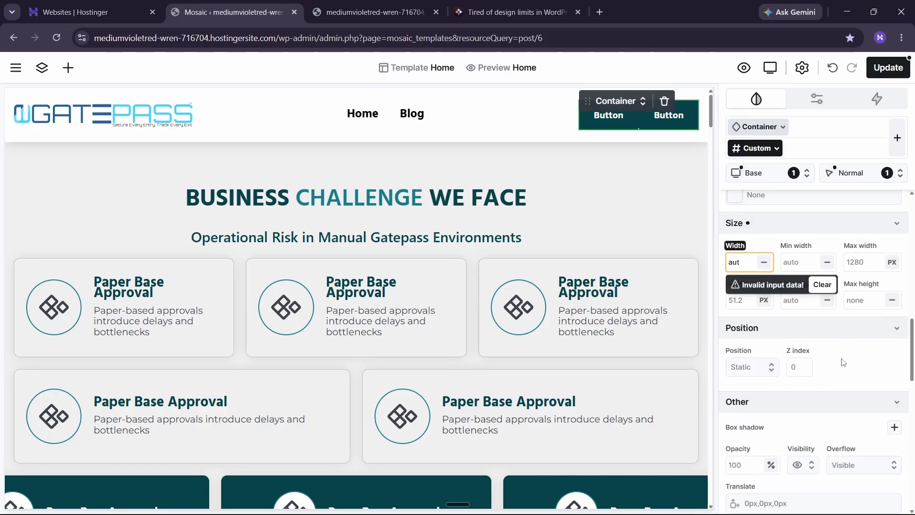
click(757, 309)
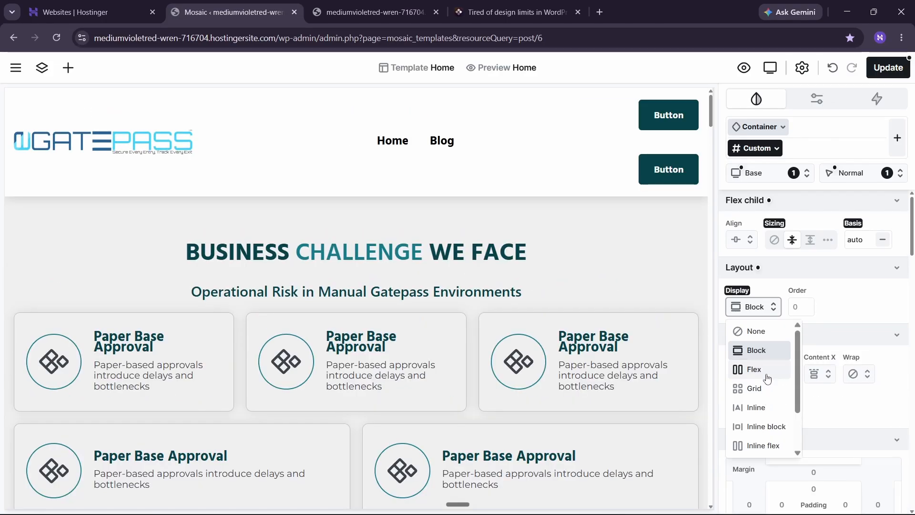
click(767, 378)
scroll(790, 320, down, 1)
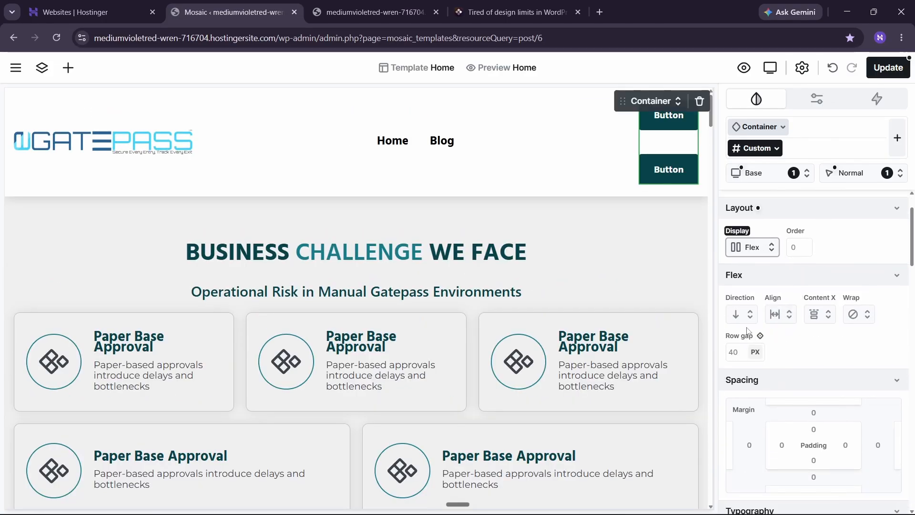
click(743, 315)
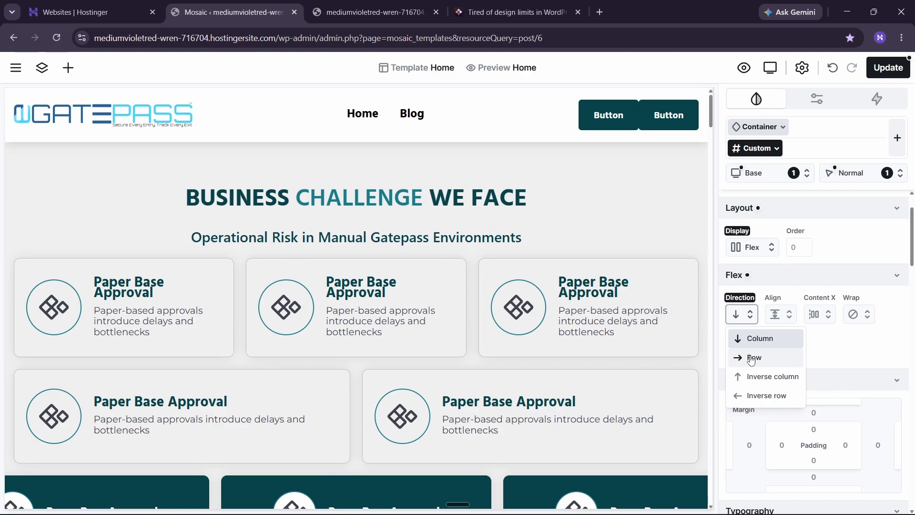
click(751, 361)
Step: Apply the btn space spacing variable to the button container's column gap and save the changes
click(742, 351)
text(20)
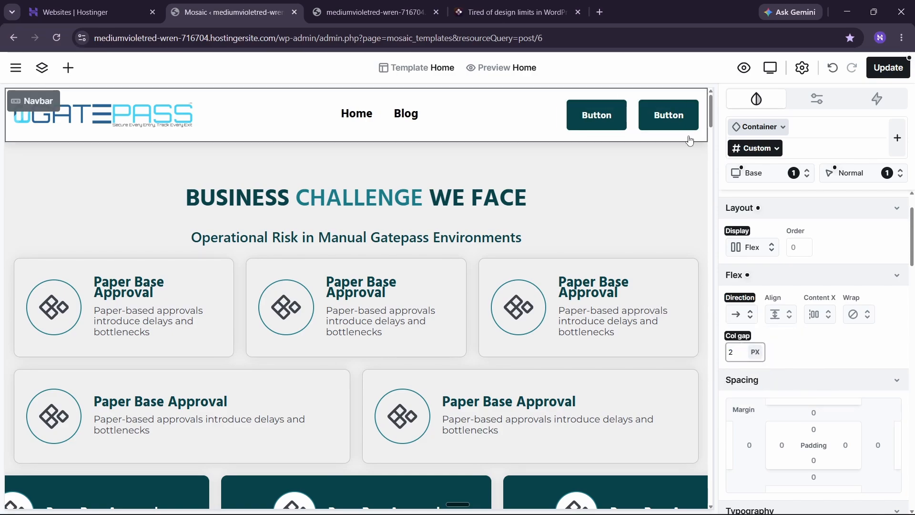
key(BackSpace)
click(759, 336)
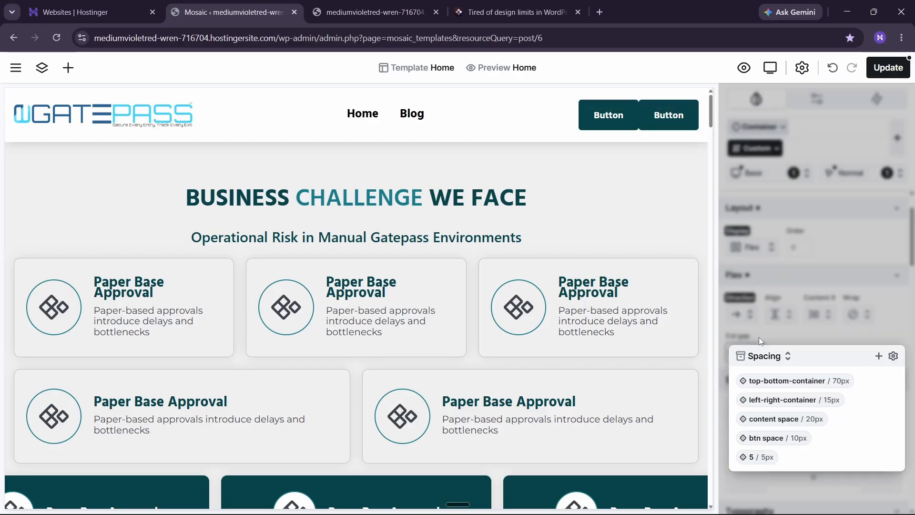
click(756, 435)
click(891, 69)
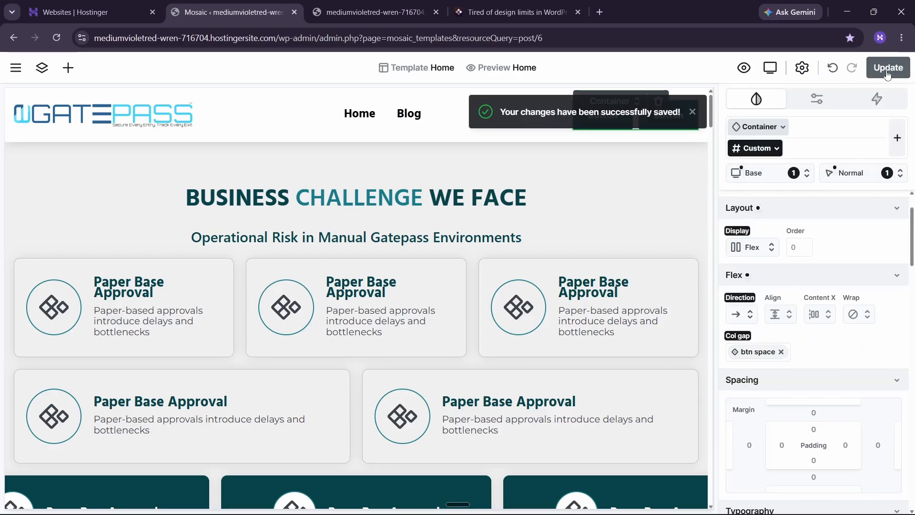
Step: Switch to the Mobile breakpoint and hide the container holding the two buttons by setting its display to None
click(765, 76)
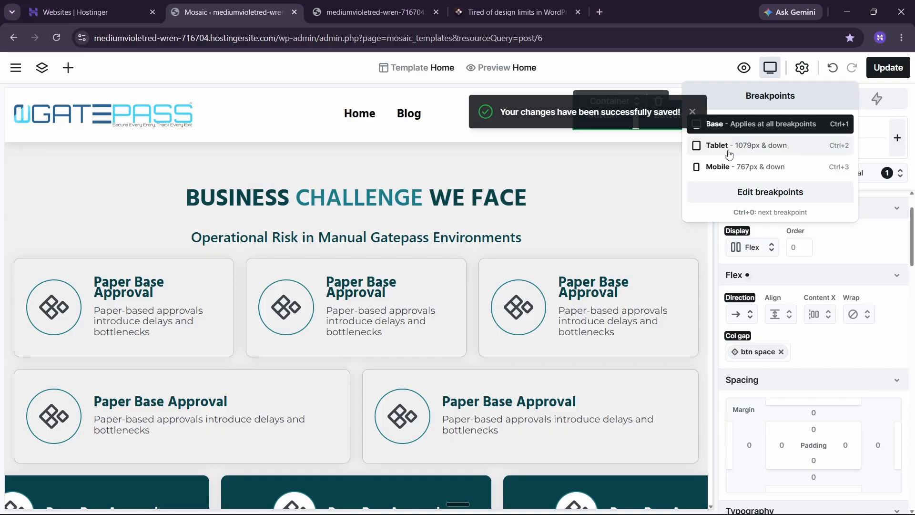
click(720, 168)
scroll(365, 173, up, 2)
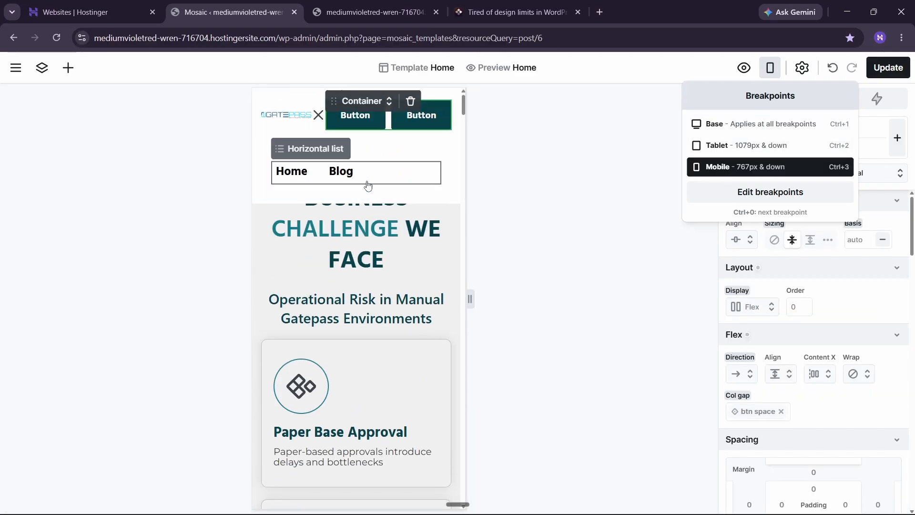
click(321, 120)
click(360, 151)
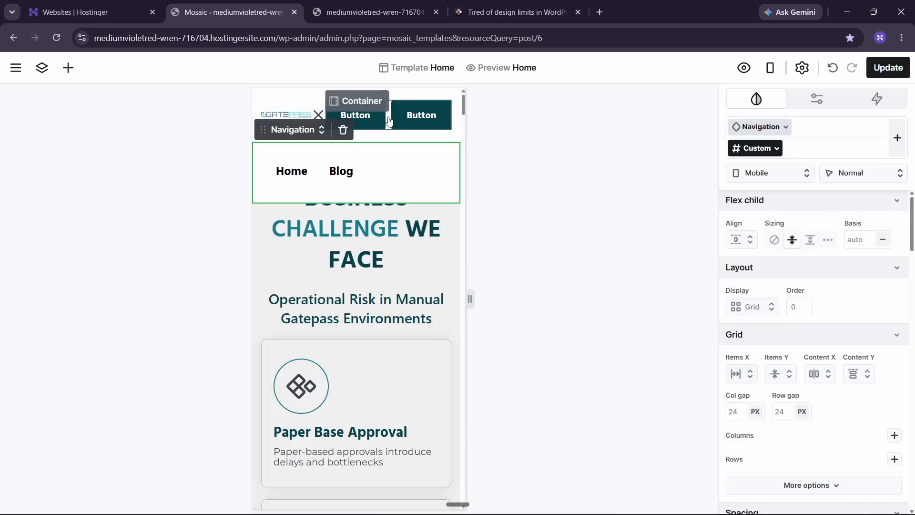
click(388, 120)
scroll(799, 205, down, 1)
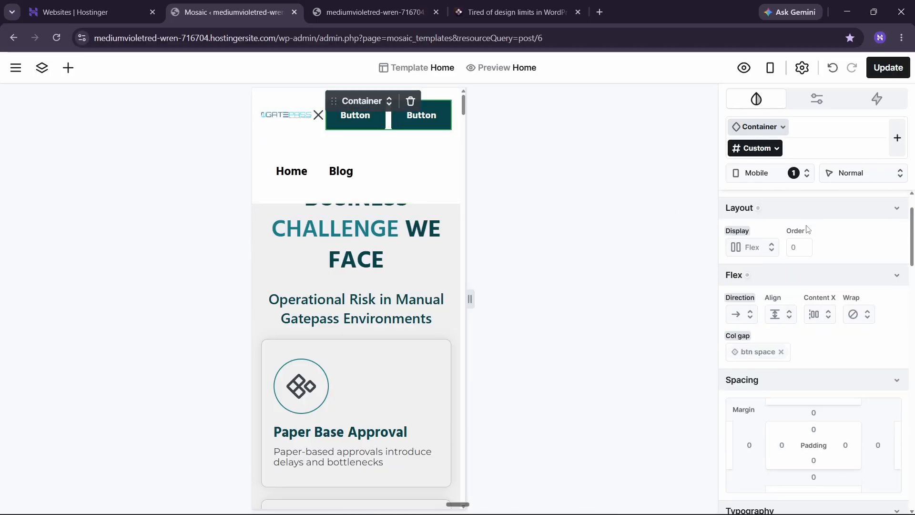
scroll(800, 225, up, 1)
scroll(799, 224, down, 1)
click(745, 253)
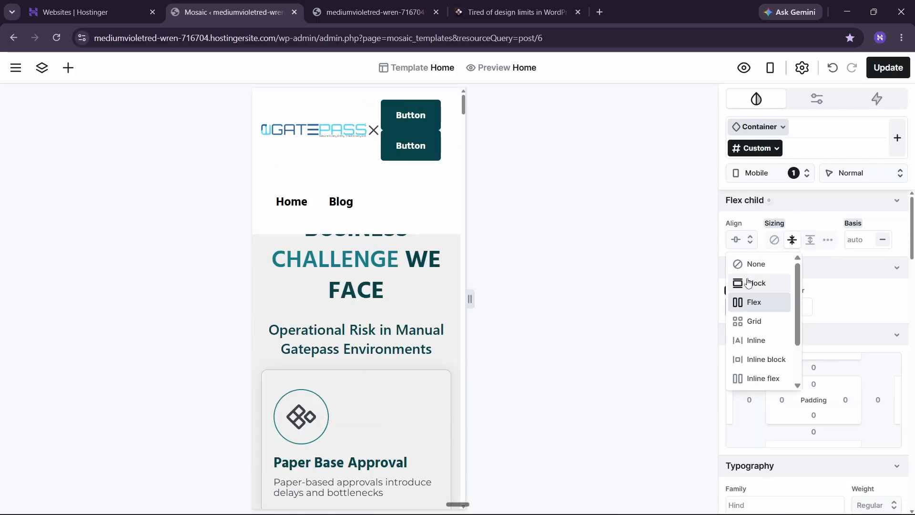
click(752, 265)
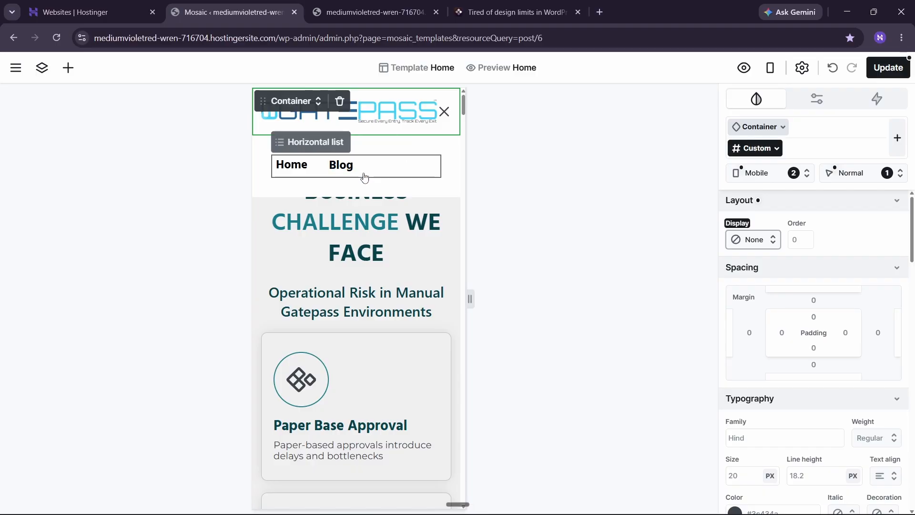
Step: Hide the navbar's horizontal list with the Home and Blog links on mobile by setting its display to None
click(364, 175)
click(779, 306)
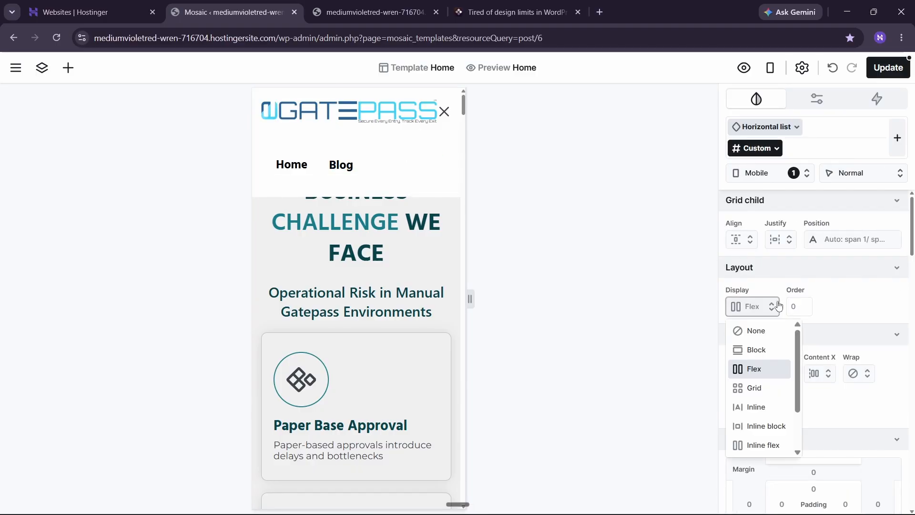
click(760, 329)
click(558, 177)
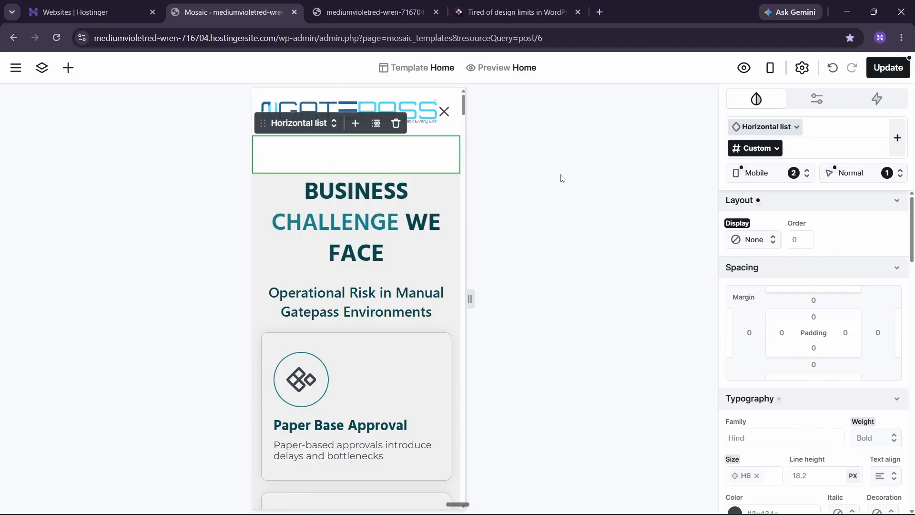
click(422, 234)
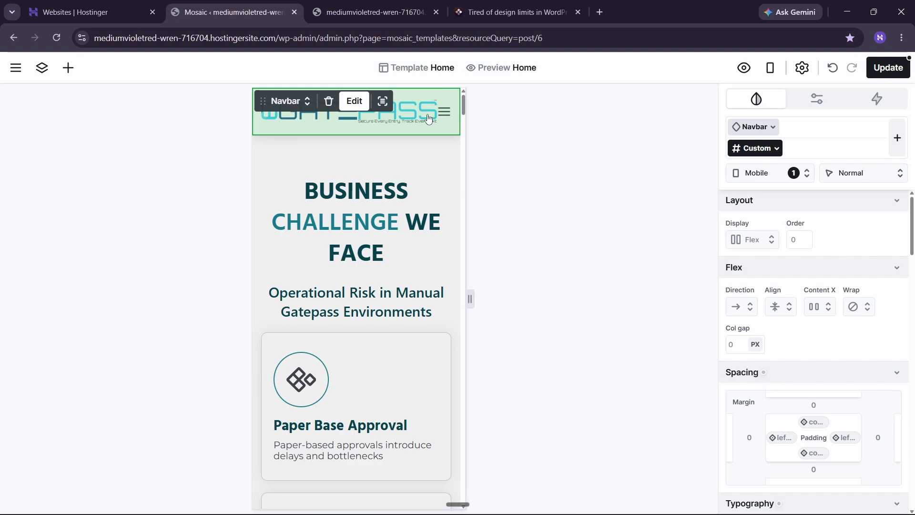
Step: Reduce the navbar logo image's width to 150 px at the Mobile breakpoint
double_click(395, 122)
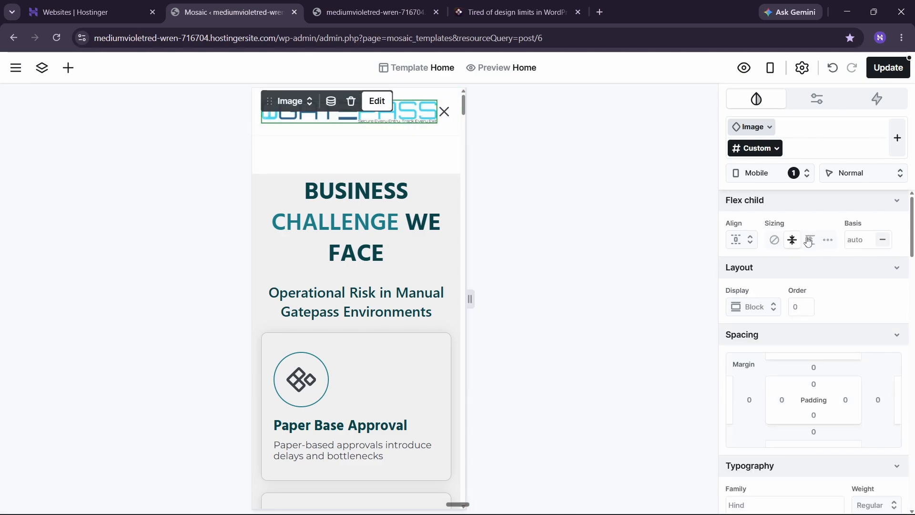
scroll(754, 366, down, 10)
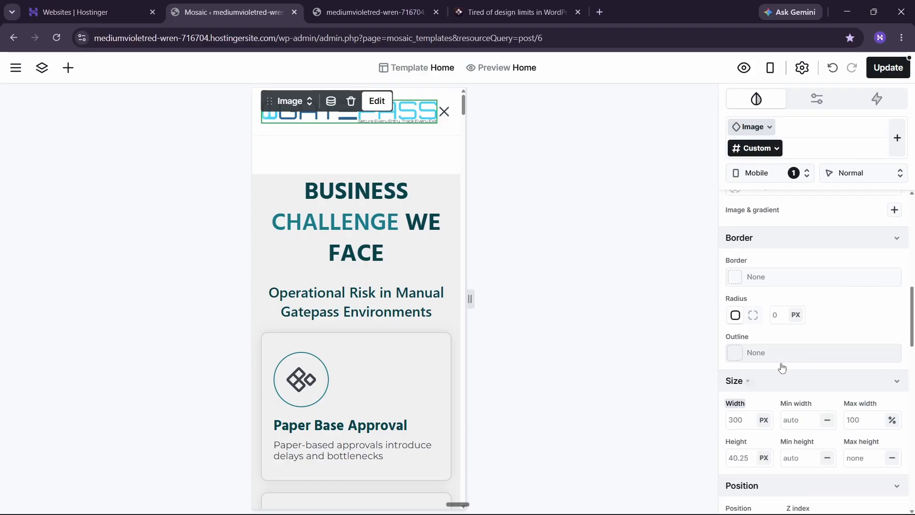
scroll(758, 326, up, 3)
click(741, 371)
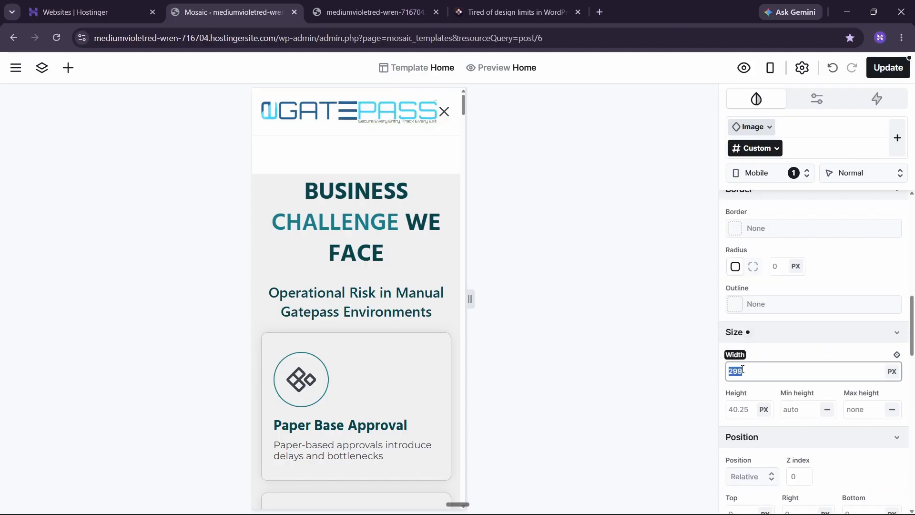
key(Down)
key(Down)
key(Down)
key(Down)
key(Down)
key(Down)
key(Down)
key(Down)
key(Down)
key(Down)
key(Down)
key(Down)
key(Down)
key(Down)
key(Down)
key(Down)
key(Down)
key(Down)
key(Down)
key(Down)
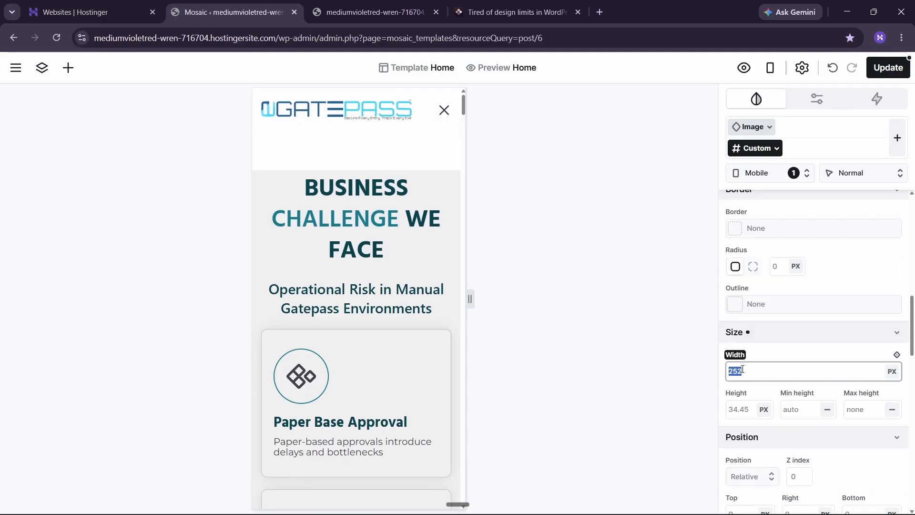
key(Down)
key(Down)
key(Down)
key(Down)
key(Down)
key(Down)
key(Down)
key(Down)
key(Down)
key(Down)
key(Down)
key(Down)
key(Down)
key(Down)
key(Down)
key(Down)
key(Down)
key(Down)
key(Down)
key(Down)
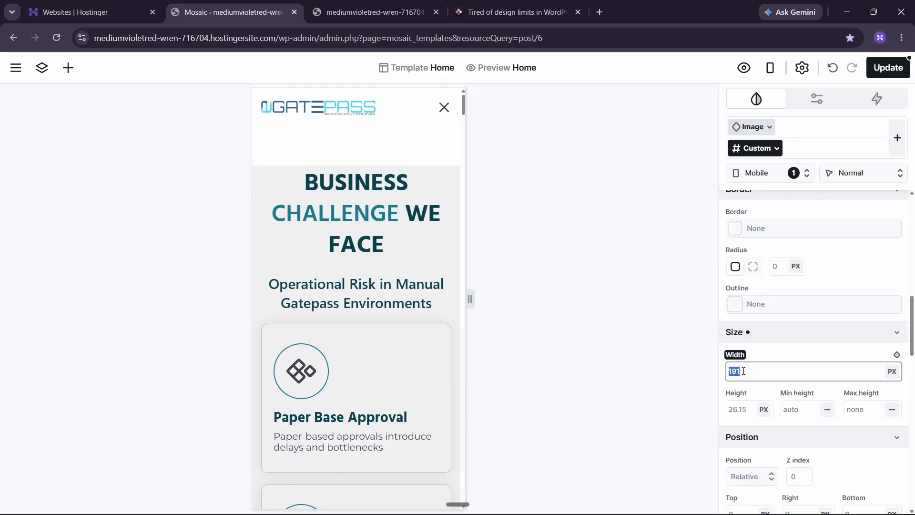
key(Down)
key(Down)
key(Down)
key(Down)
key(Down)
key(Down)
key(Down)
key(Down)
key(Down)
key(Down)
key(Down)
key(Down)
key(Down)
key(Down)
key(Down)
key(Down)
key(Down)
key(Down)
key(Down)
key(Down)
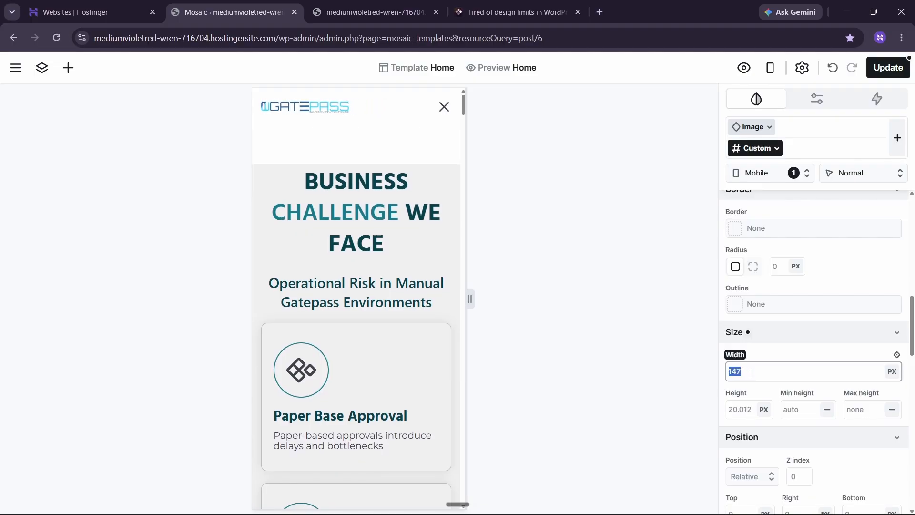
click(546, 158)
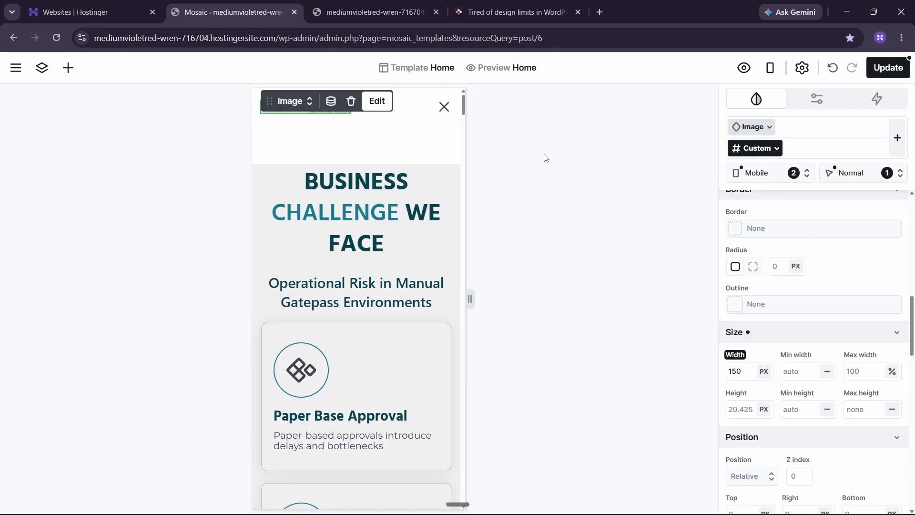
click(365, 157)
click(370, 154)
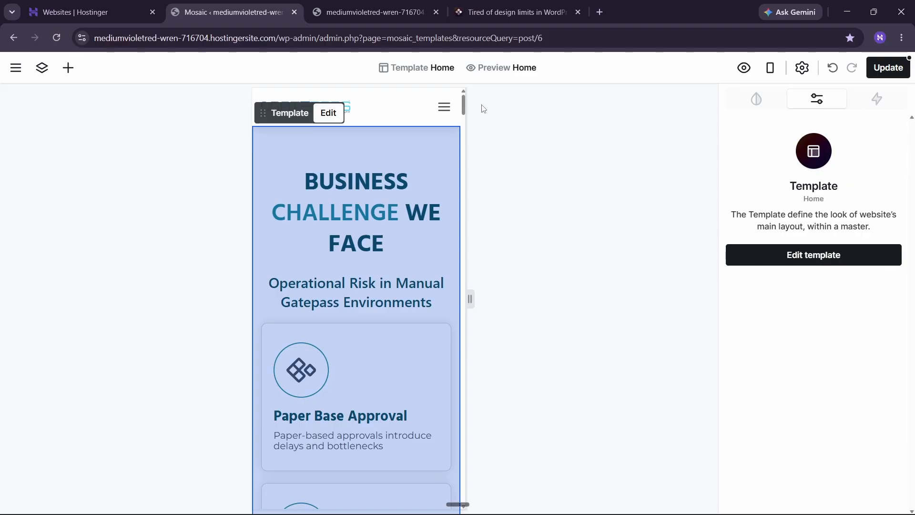
click(444, 114)
double_click(444, 113)
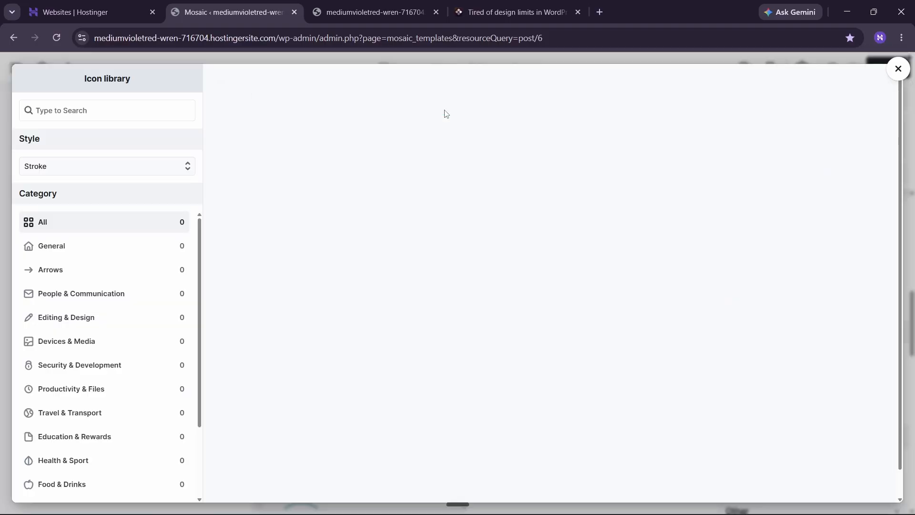
click(898, 69)
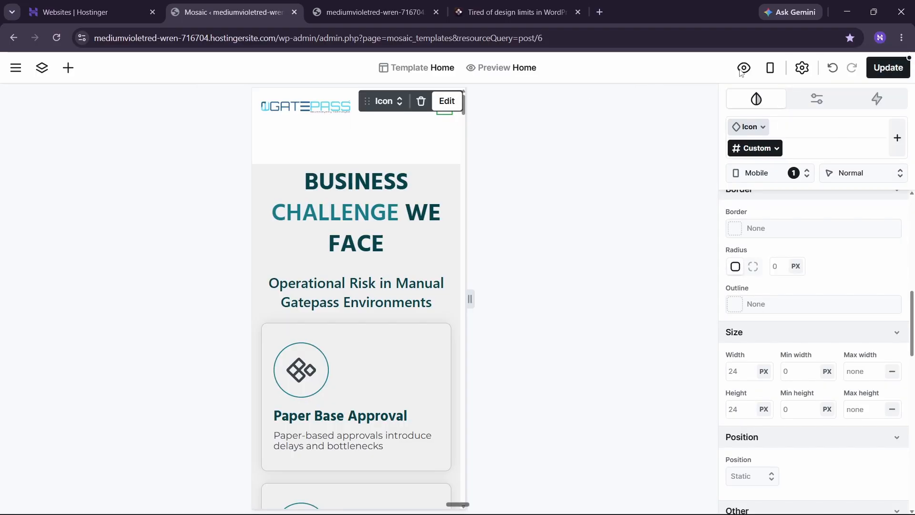
Step: Preview the page at 375 px width to check the mobile header, and return to the editor
click(745, 68)
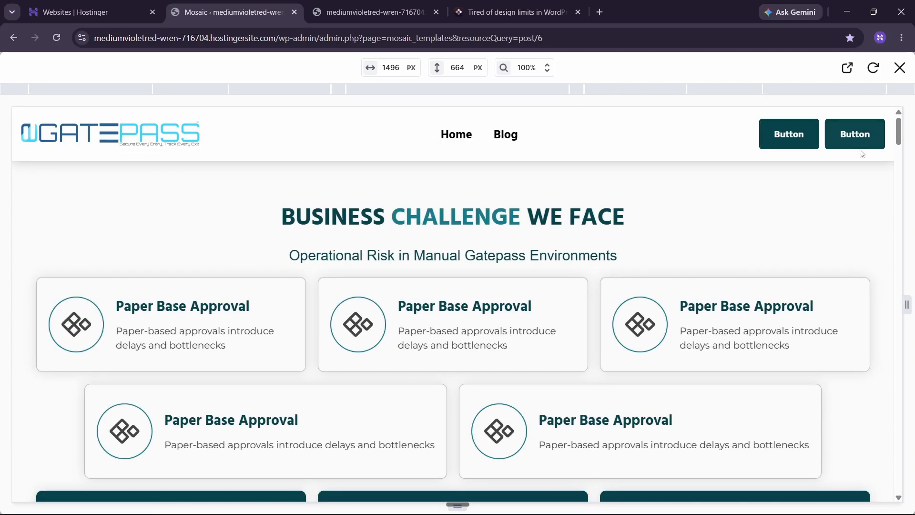
click(517, 92)
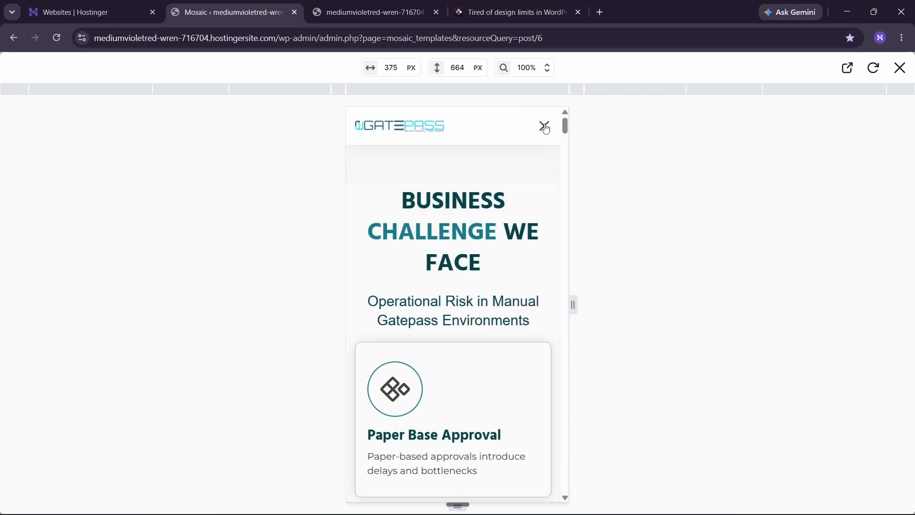
click(900, 68)
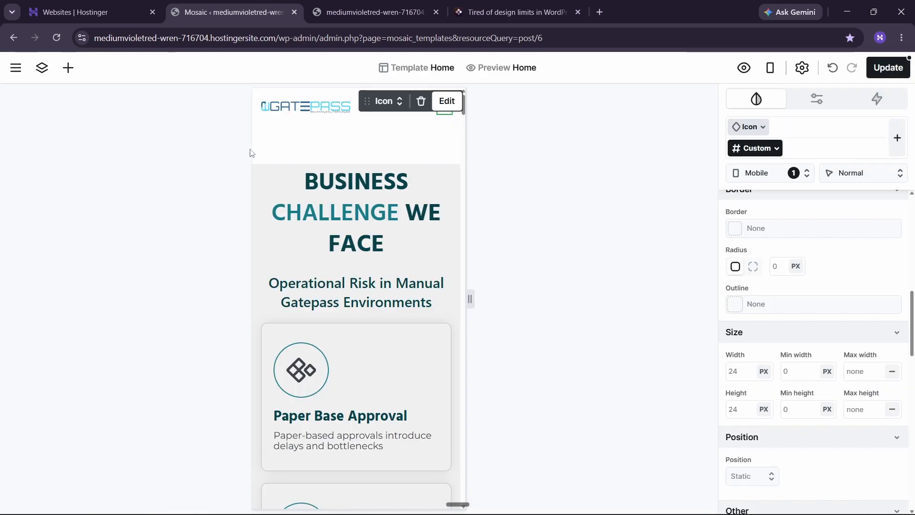
Step: Examine the layout and style settings of the navbar's Navigation element at the Mobile breakpoint
click(352, 152)
scroll(816, 403, down, 10)
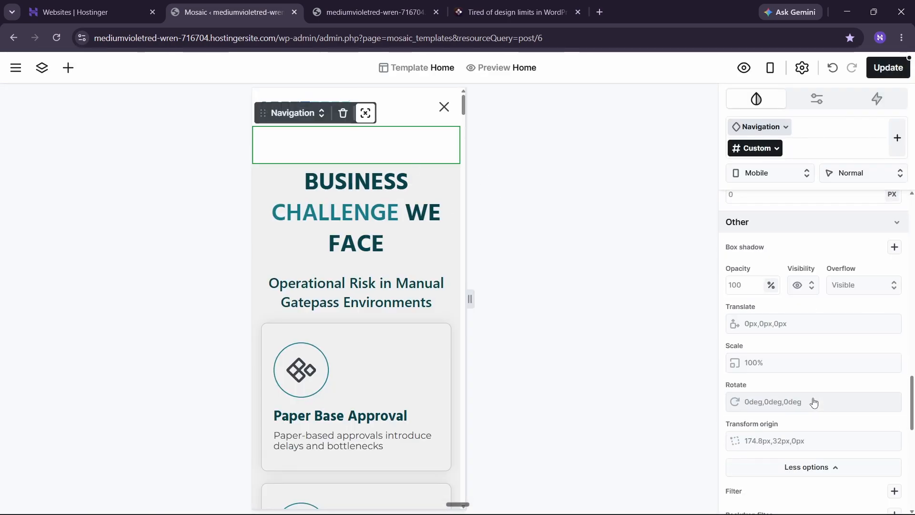
scroll(813, 398, up, 15)
scroll(812, 395, up, 5)
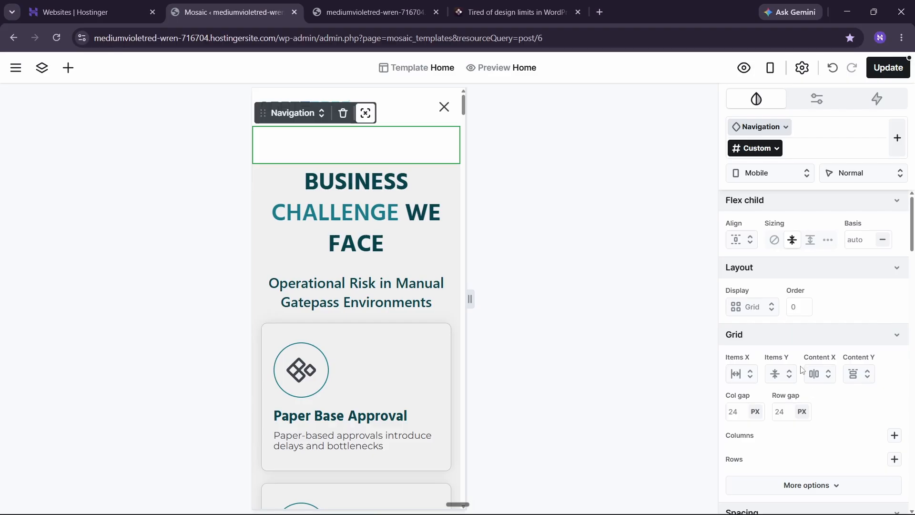
scroll(802, 370, down, 5)
scroll(801, 367, up, 5)
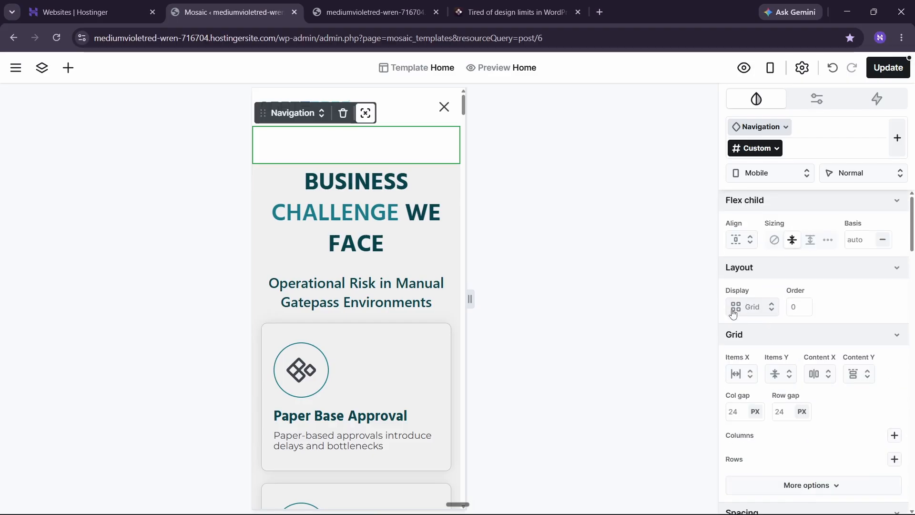
click(422, 113)
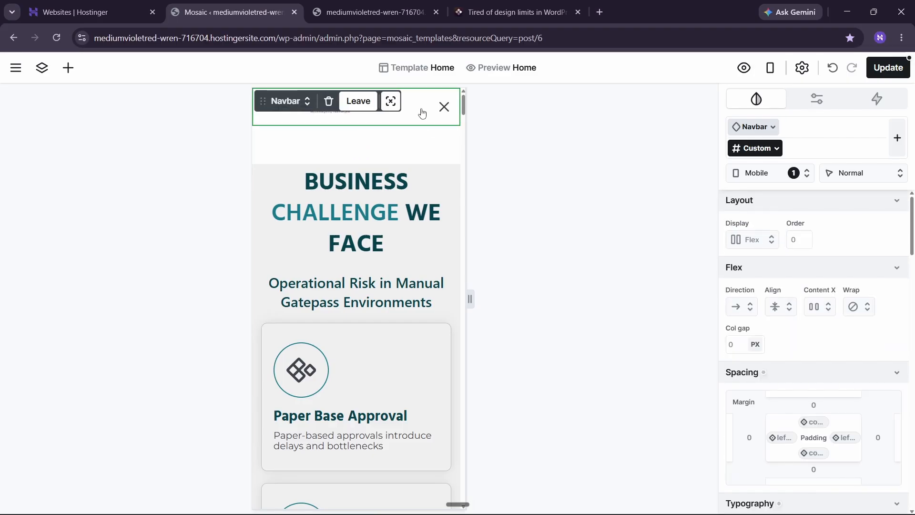
Step: Show the navbar's horizontal list with the Home and Blog links on mobile by setting its display to Block
click(42, 68)
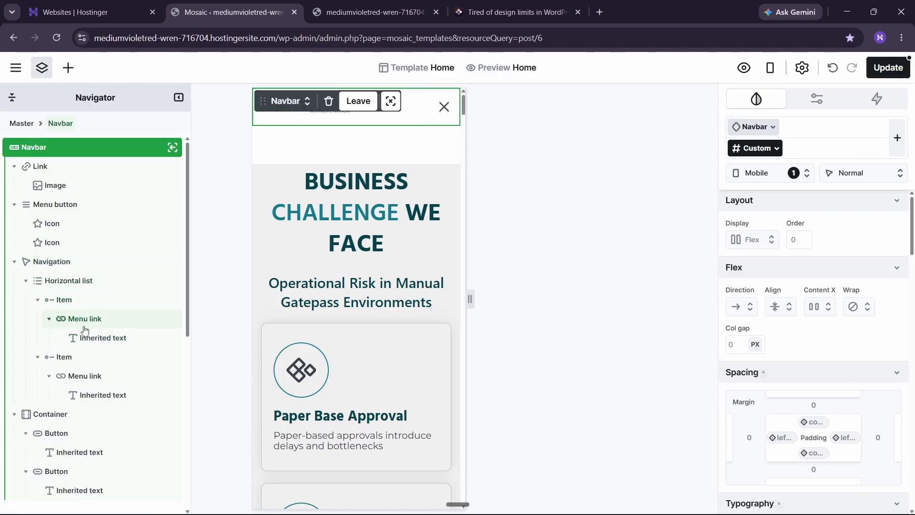
click(85, 318)
click(76, 300)
click(72, 280)
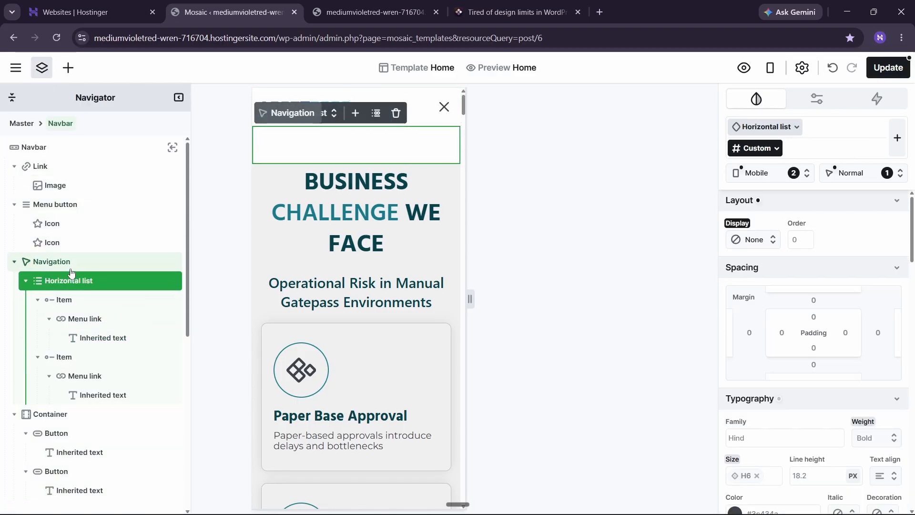
click(773, 240)
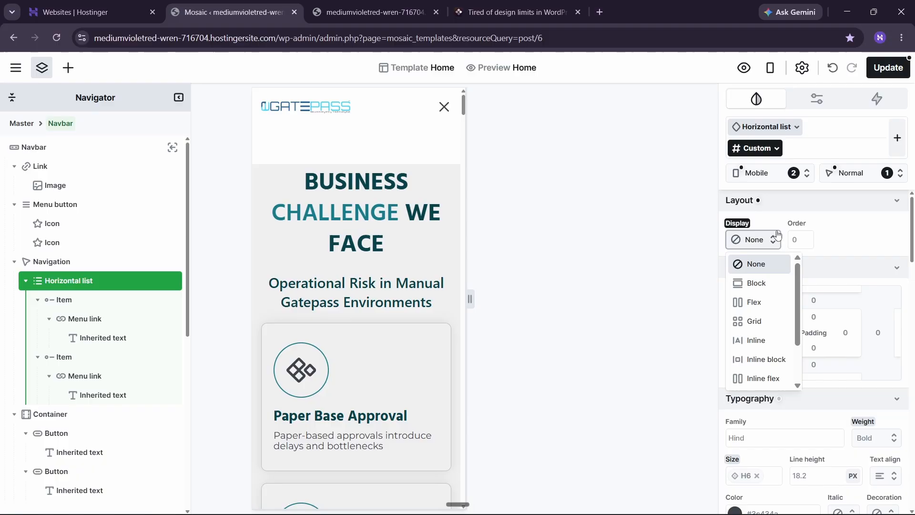
click(761, 285)
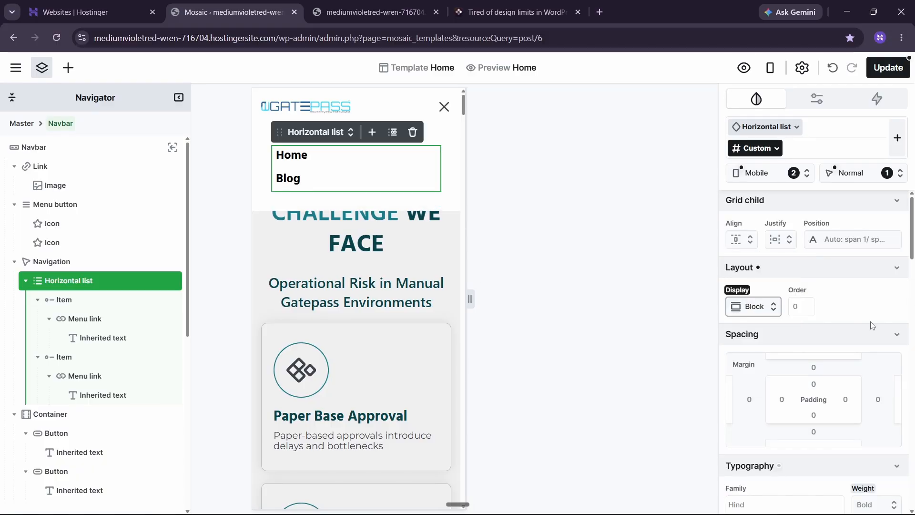
scroll(863, 333, down, 5)
scroll(805, 329, up, 3)
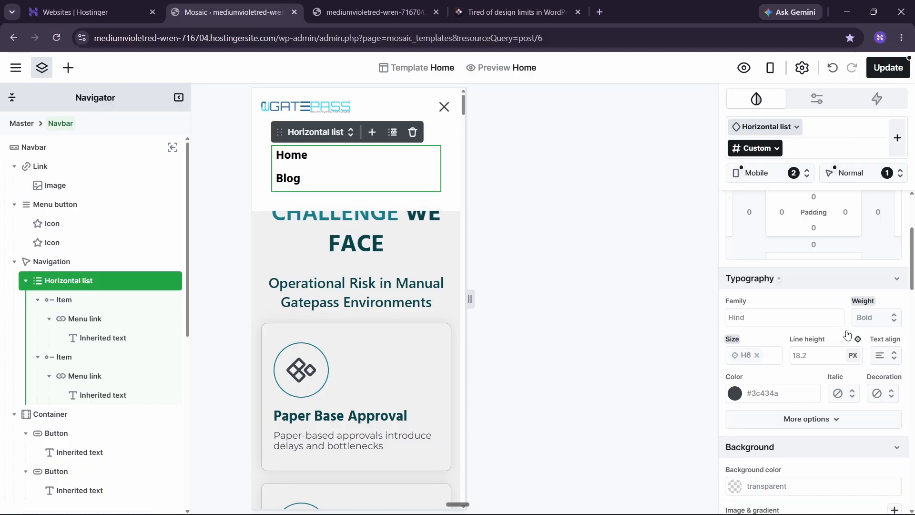
Step: Preview the page at 375 px width, test the mobile menu and its links, and return to the editor
click(612, 223)
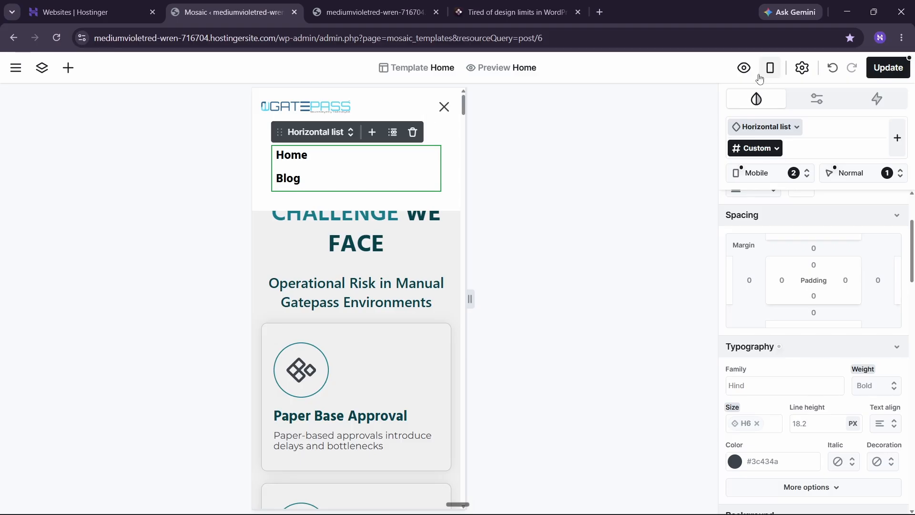
click(744, 68)
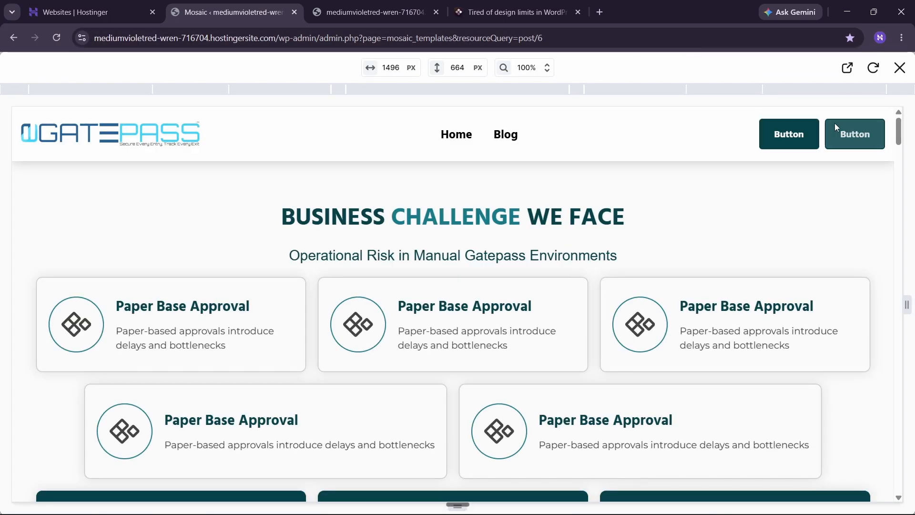
click(562, 92)
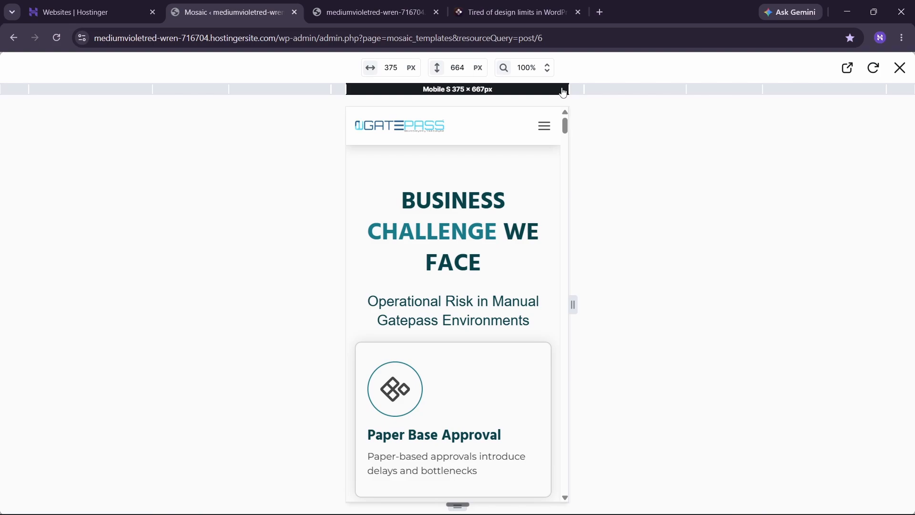
click(544, 127)
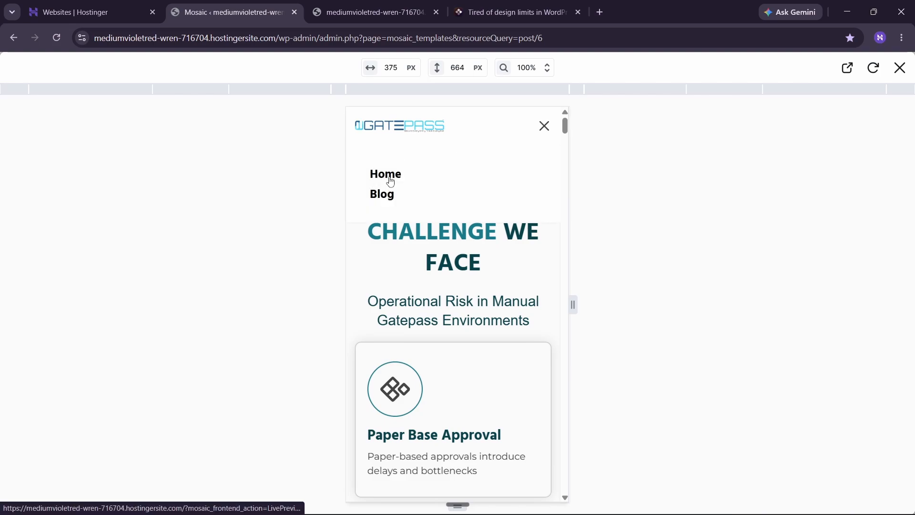
click(381, 179)
click(544, 126)
click(398, 214)
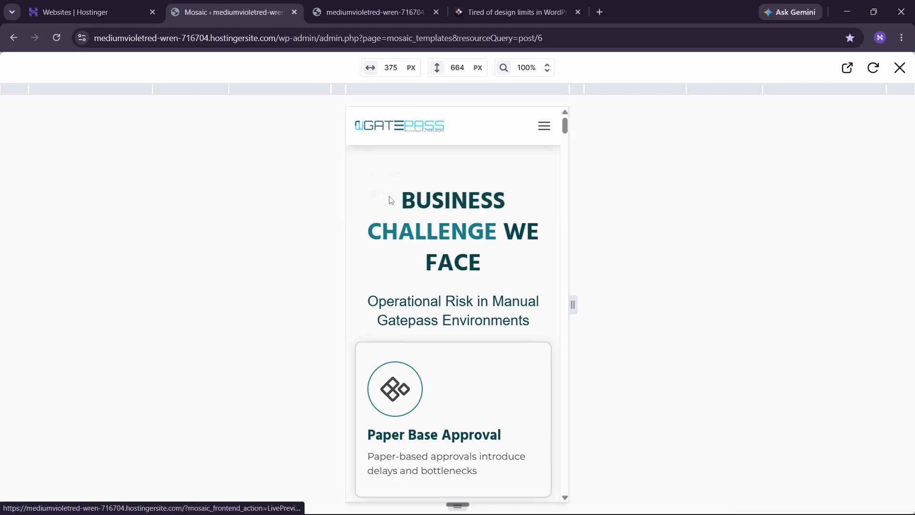
scroll(473, 204, down, 15)
scroll(488, 196, up, 10)
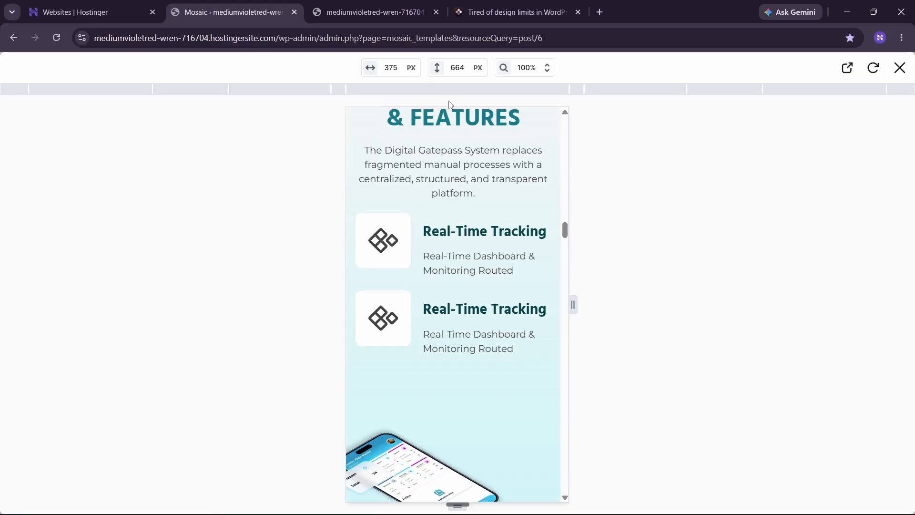
click(900, 67)
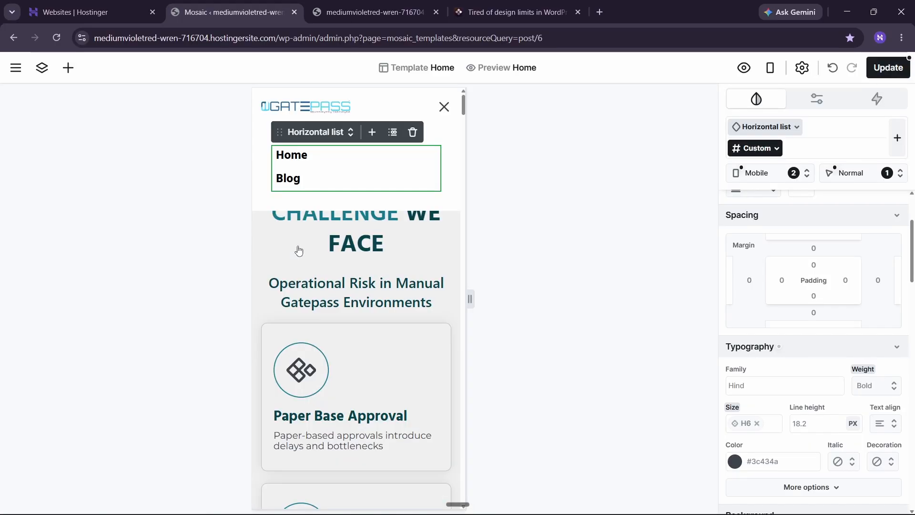
Step: Switch the editor back to the Base breakpoint, select the navbar and open its list of available interactions
click(446, 105)
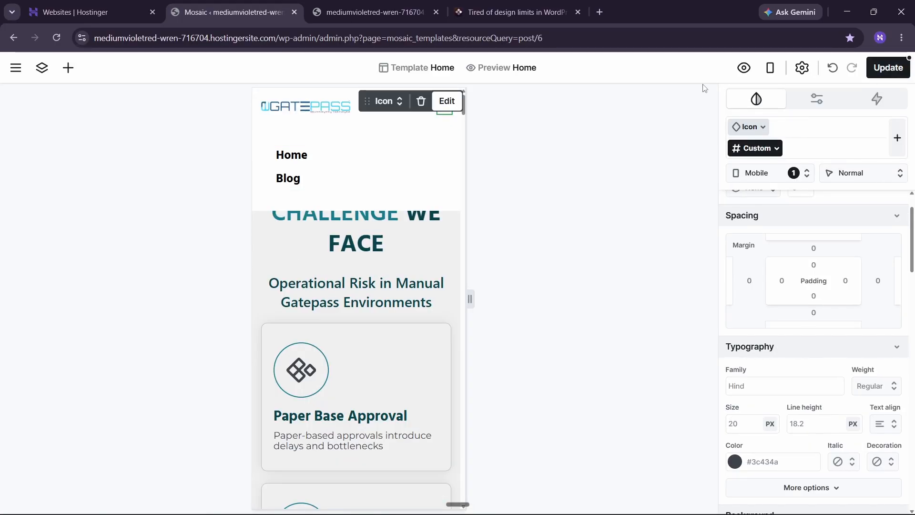
click(745, 68)
click(901, 67)
click(771, 67)
click(720, 121)
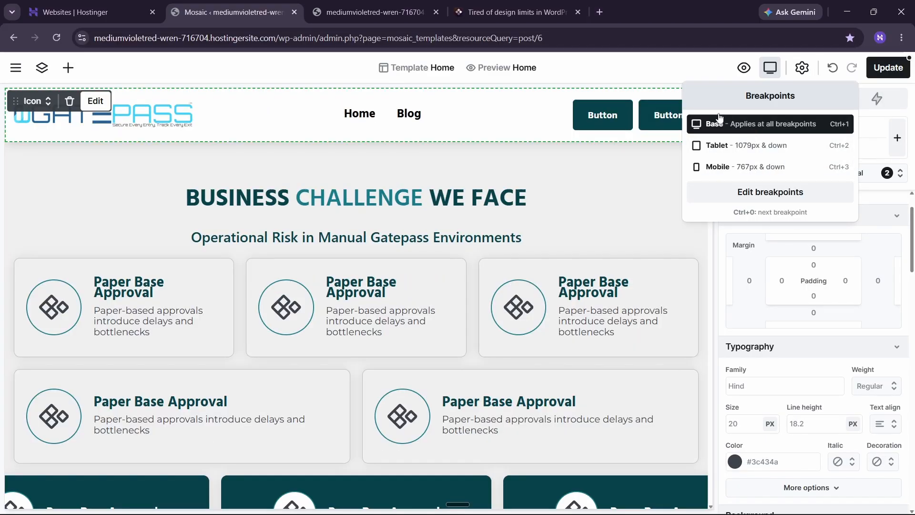
click(589, 179)
click(557, 176)
double_click(480, 133)
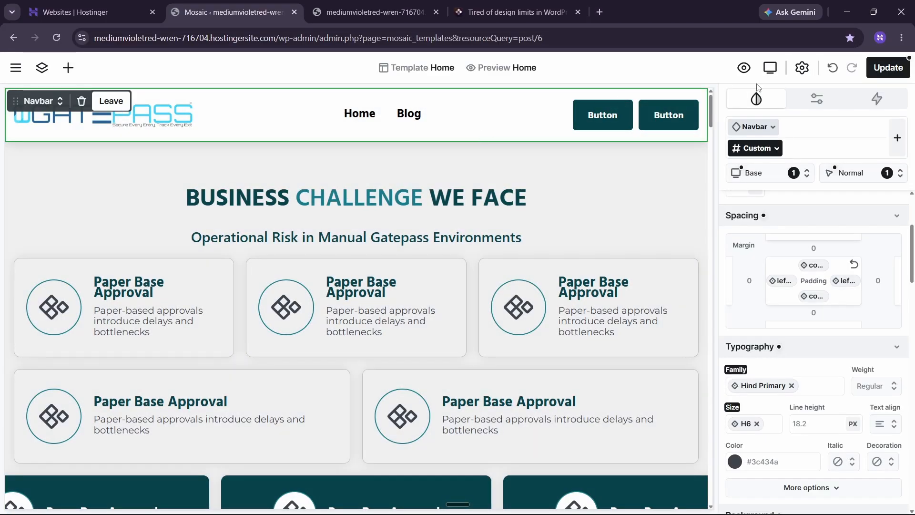
click(878, 109)
click(814, 242)
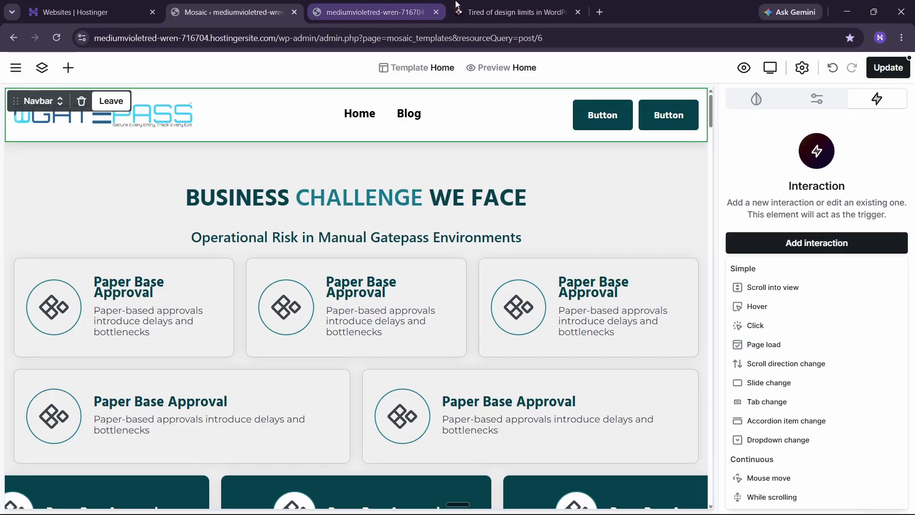
Step: Switch to the mosaicbuilder.com page to examine how its header behaves while scrolling, and return to the Mosaic editor
click(501, 4)
scroll(556, 164, down, 2)
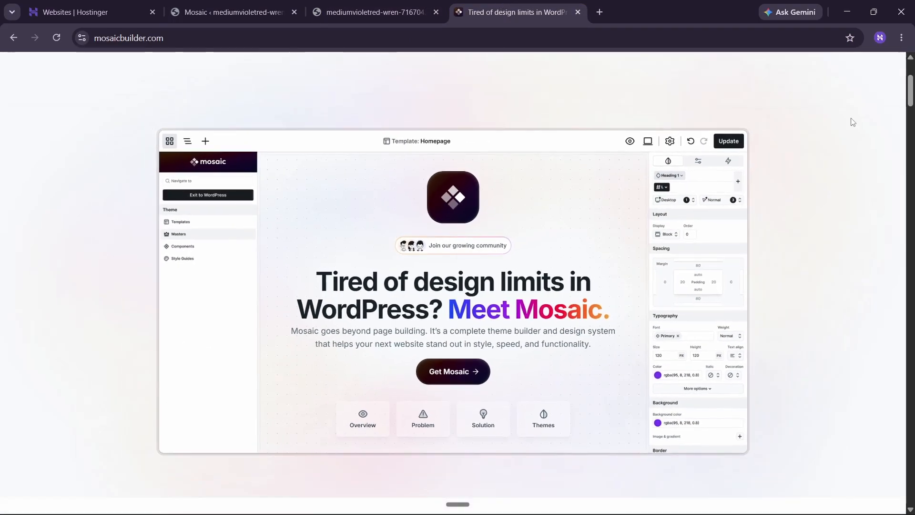
scroll(875, 106, up, 3)
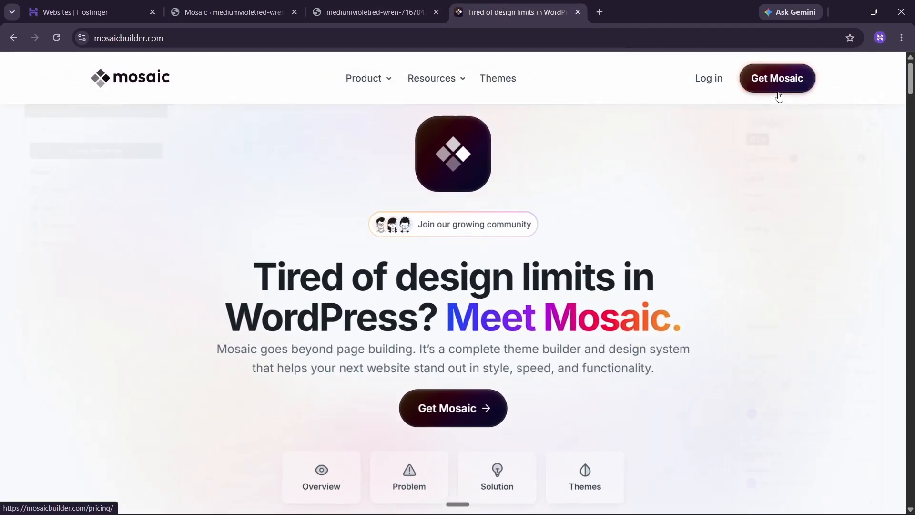
scroll(496, 105, down, 3)
middle_click(495, 101)
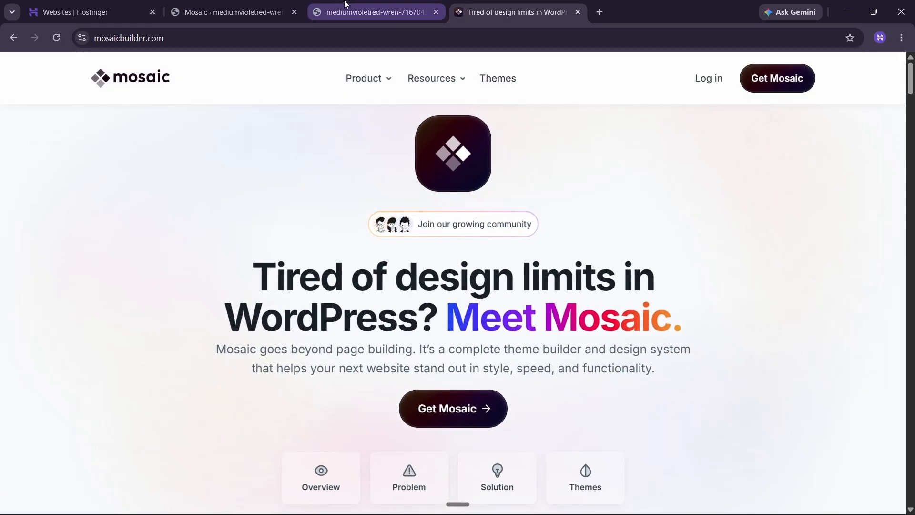
click(342, 9)
click(302, 4)
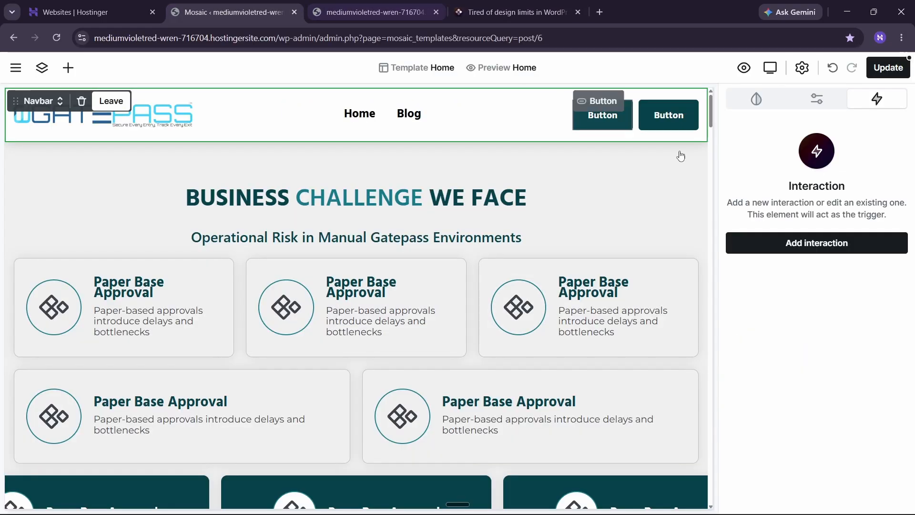
Step: Add a While scrolling interaction to the navbar
click(784, 250)
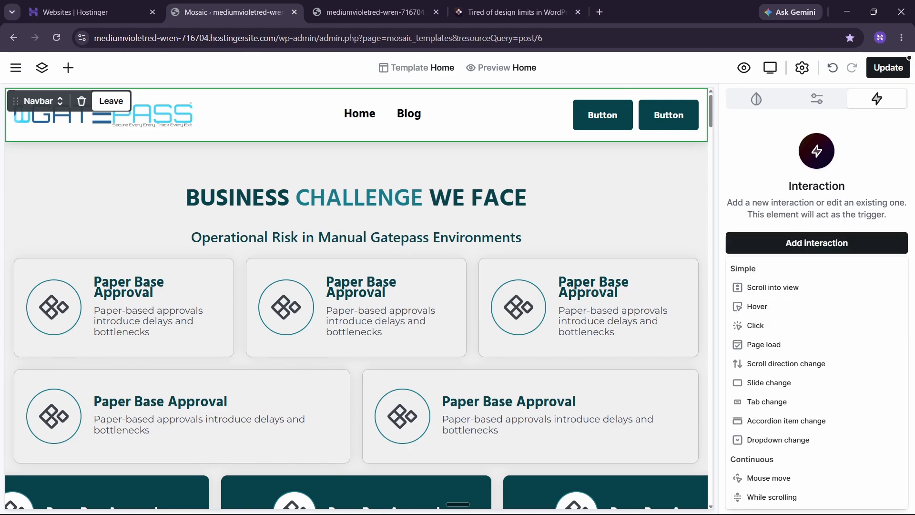
click(696, 507)
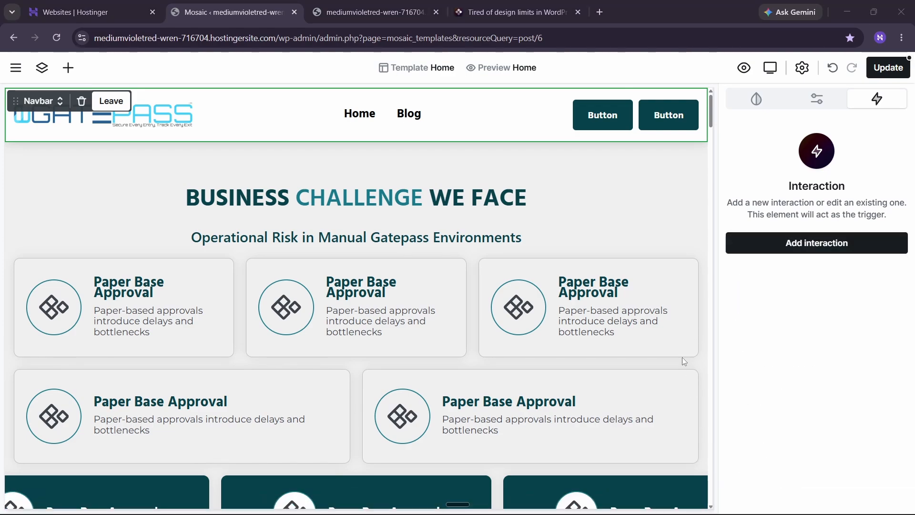
mouse_move(509, 505)
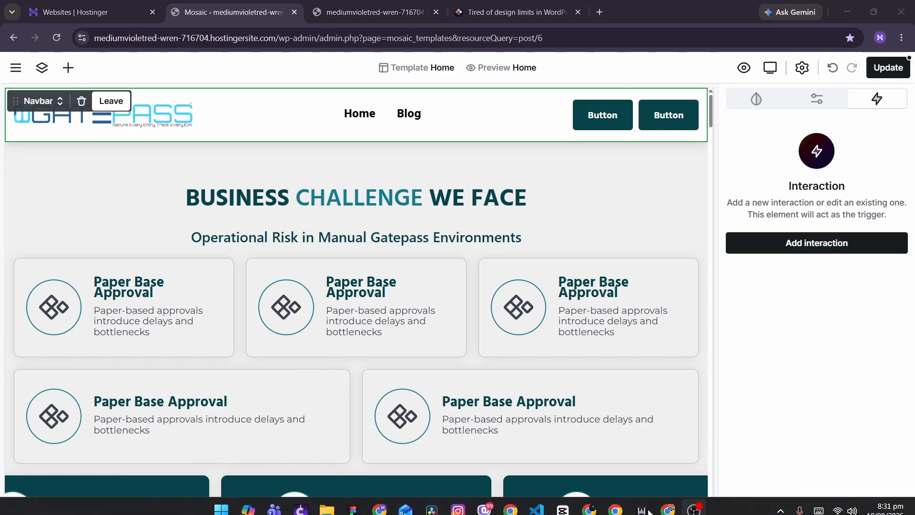
click(381, 506)
click(835, 243)
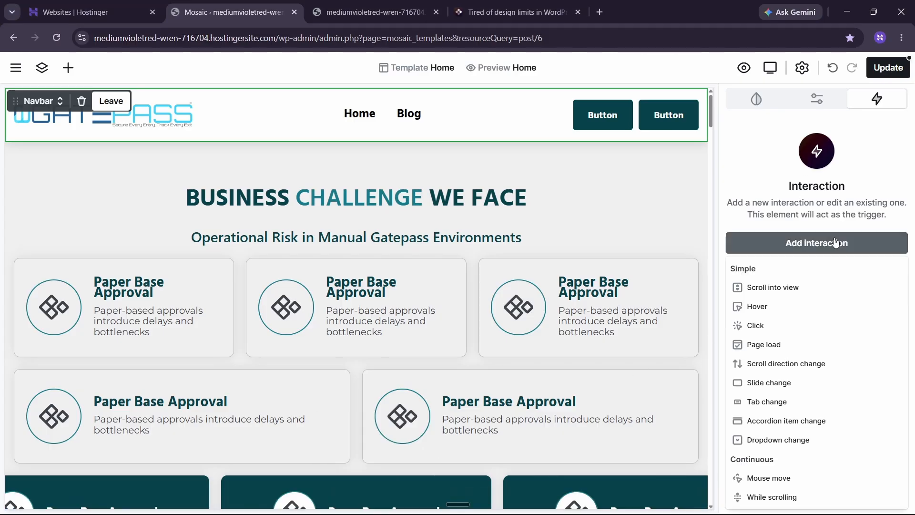
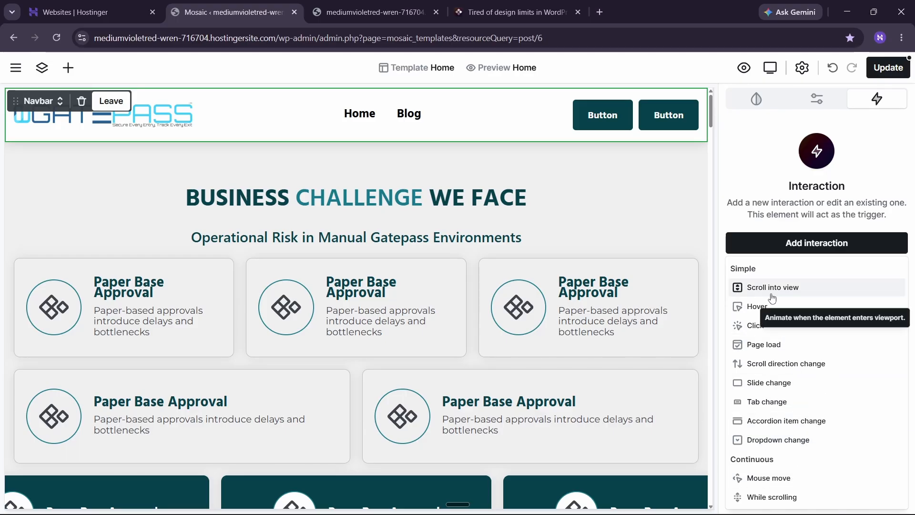
click(786, 498)
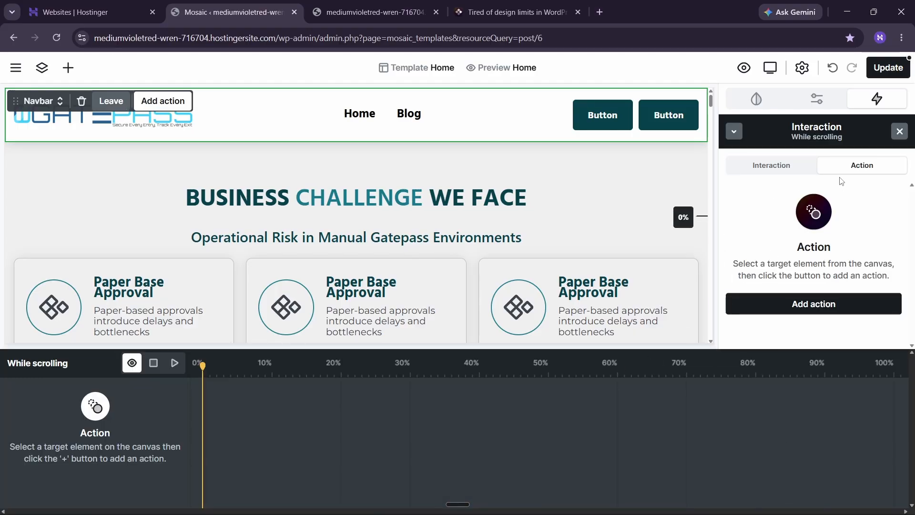
Step: Add an Opacity animation to the navbar's scrolling interaction, with a delay of 60% and a duration of 40%
click(824, 305)
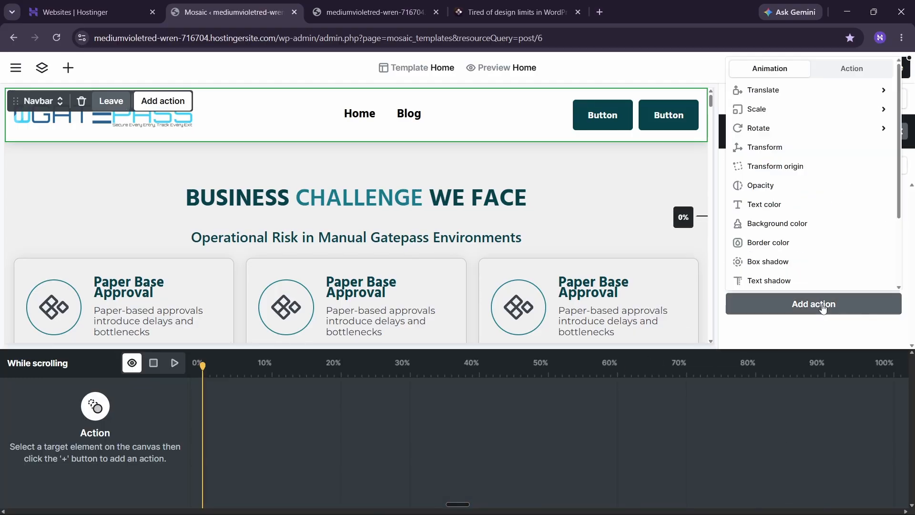
mouse_move(798, 107)
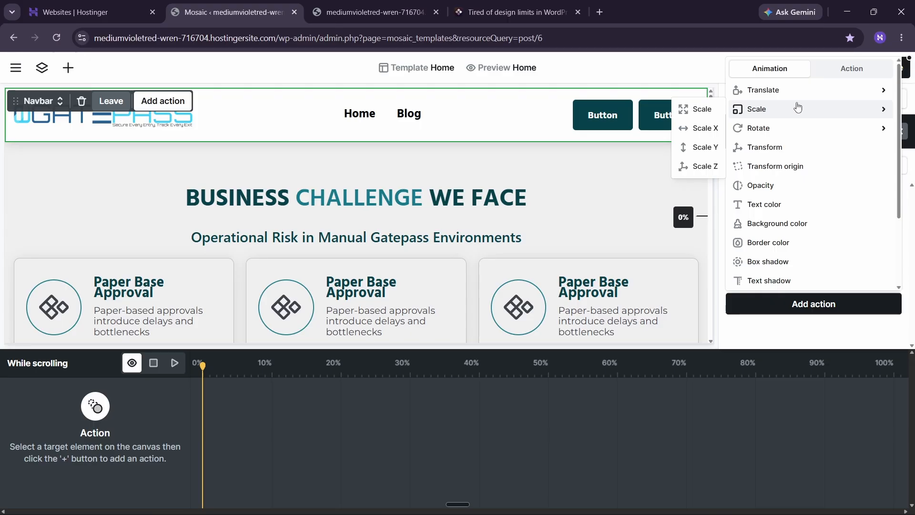
click(770, 190)
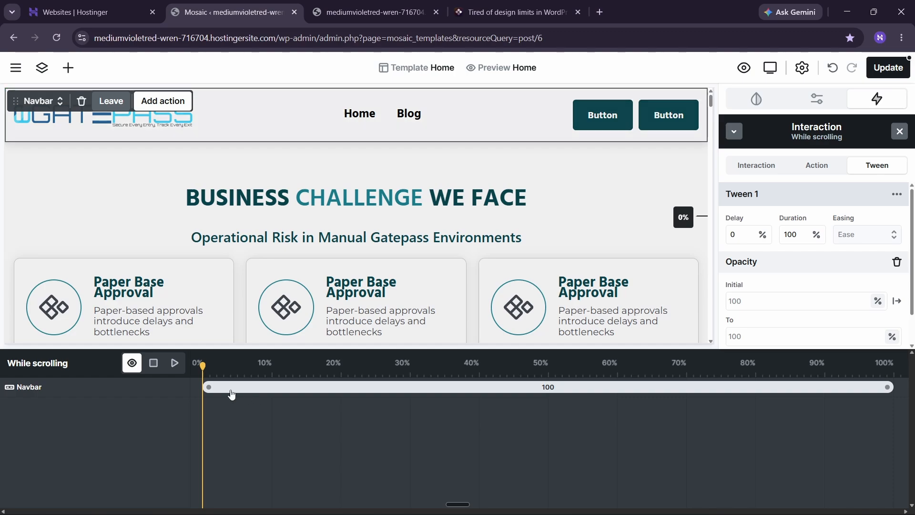
drag(205, 386, 581, 377)
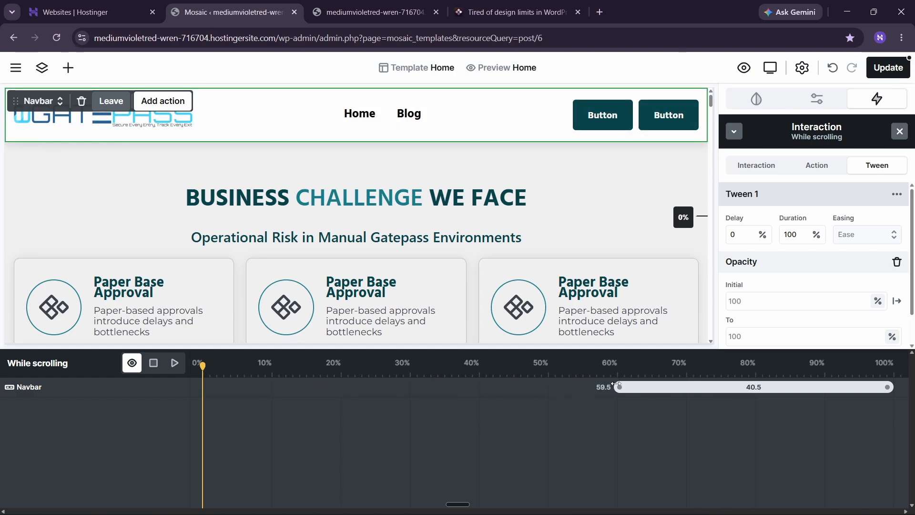
drag(618, 384, 619, 385)
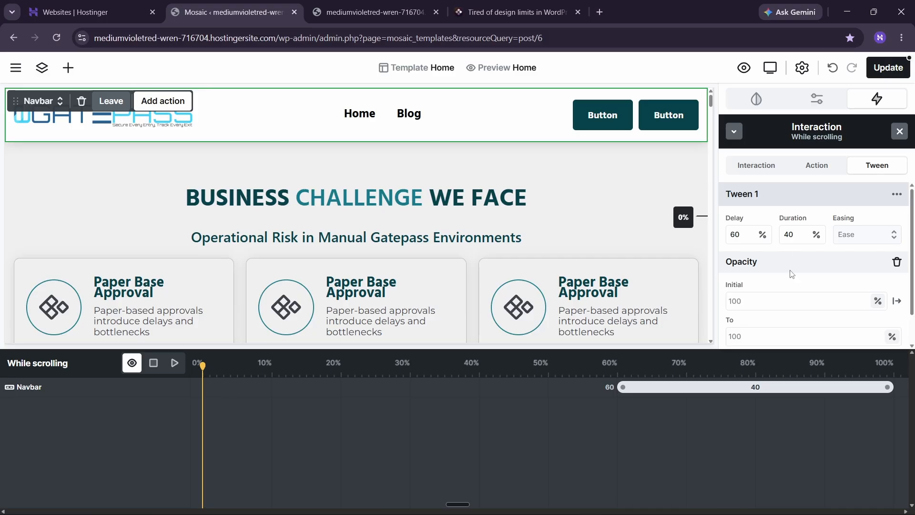
Step: Set the end value of the navbar's Opacity animation to 0% and update the template
scroll(792, 274, down, 1)
click(758, 303)
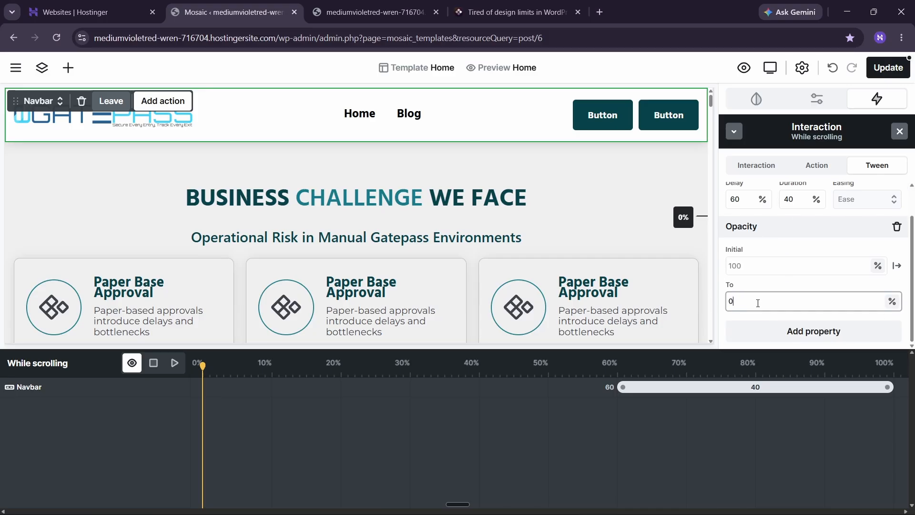
click(889, 69)
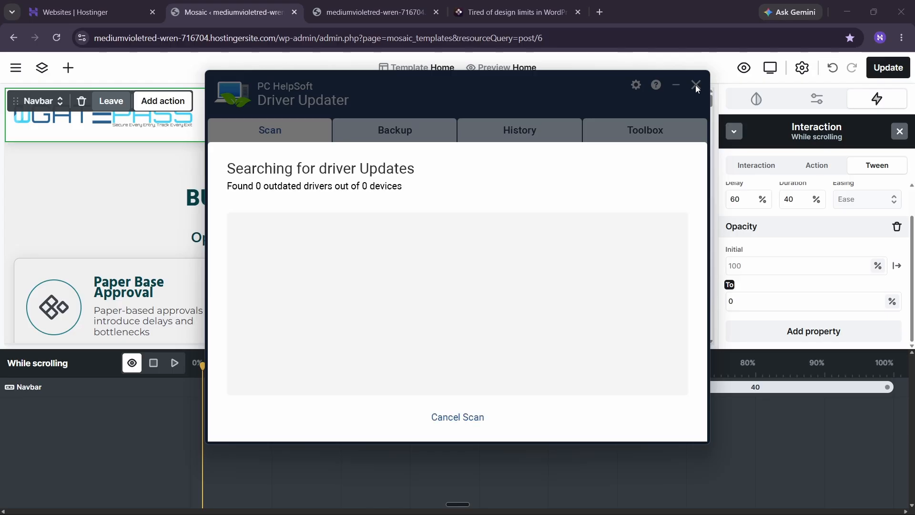
Step: Cancel the Driver Updater scan, dismiss its window and return to the Mosaic editor
click(459, 429)
click(492, 304)
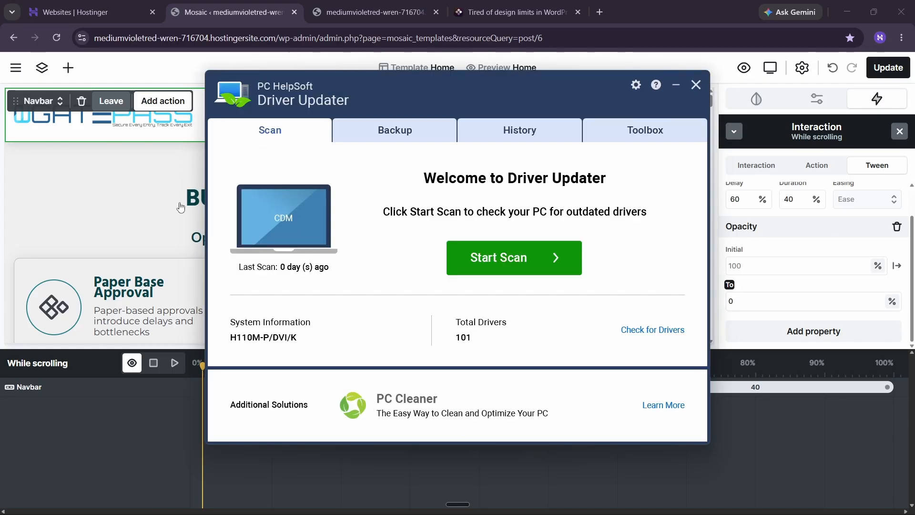
click(181, 207)
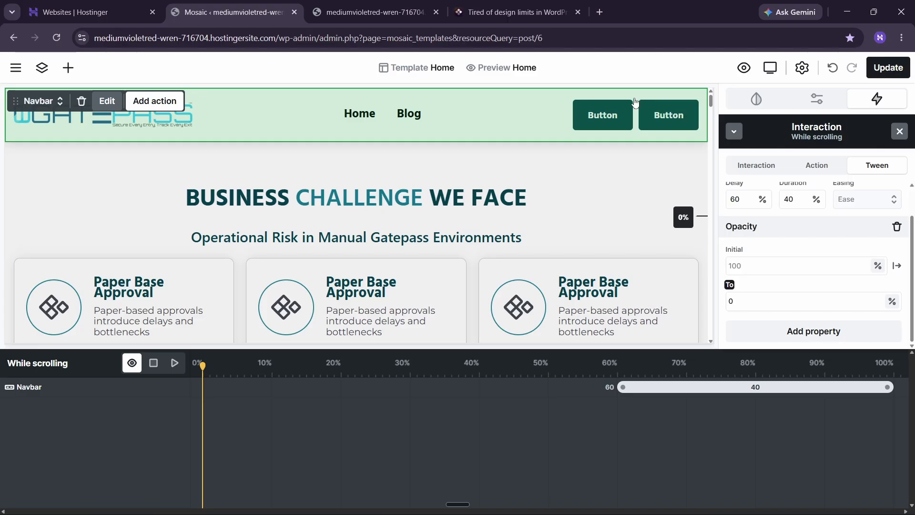
Step: Change the label of the navbar's second button to "Sign Up"
click(774, 106)
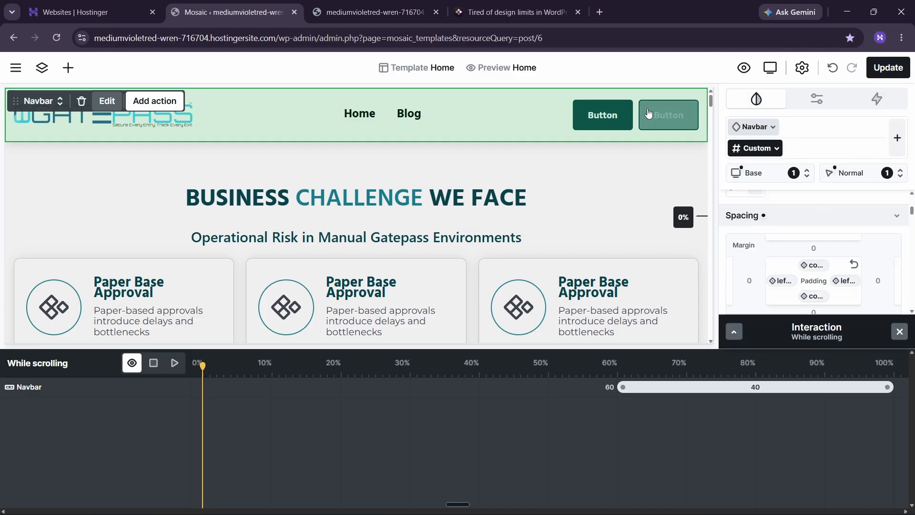
click(666, 123)
click(666, 116)
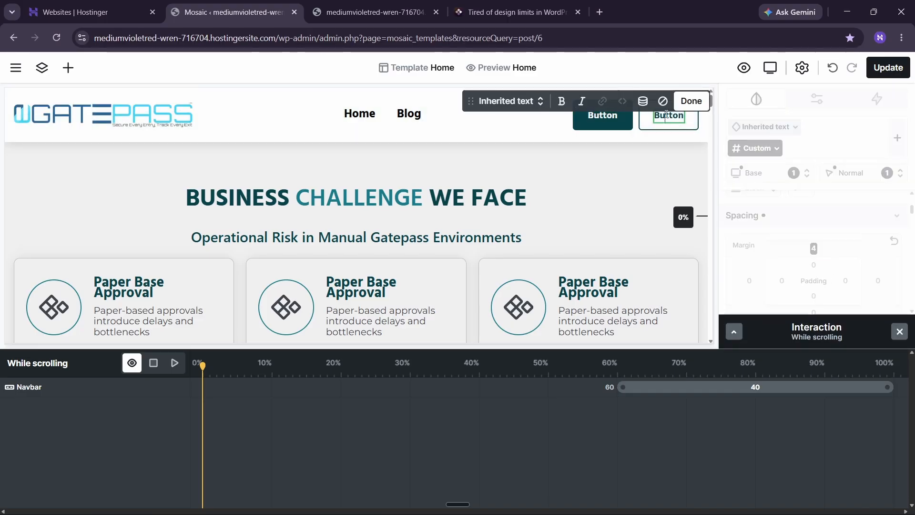
text(Si)
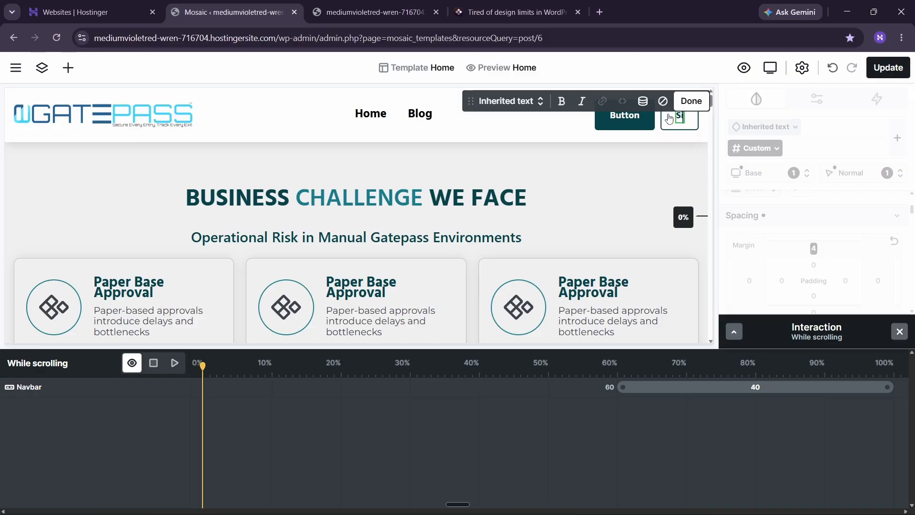
text(gn Up)
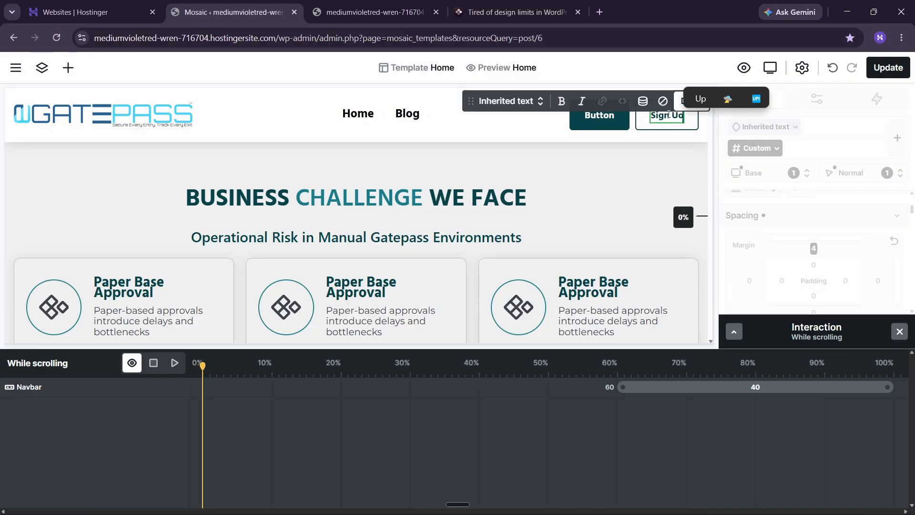
Step: Change the label of the navbar's first button to "Login"
click(609, 120)
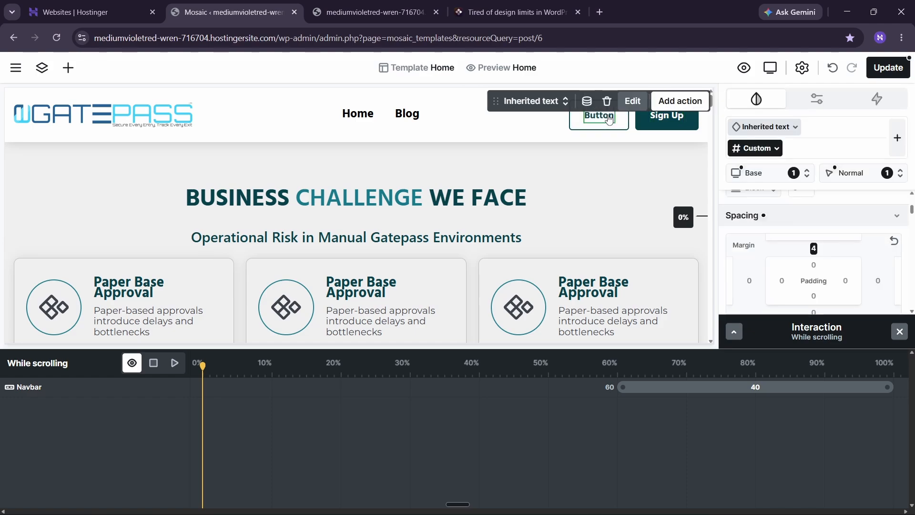
double_click(609, 117)
text(Logib)
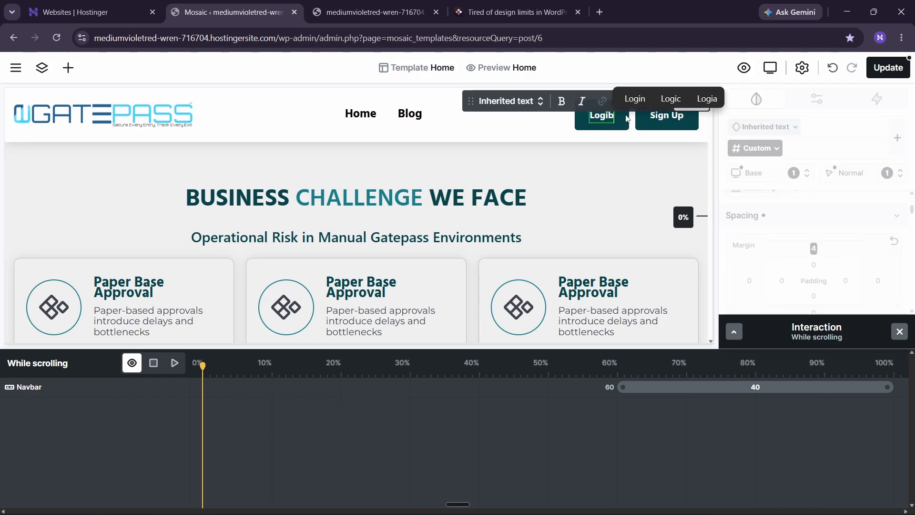
key(BackSpace)
text(n)
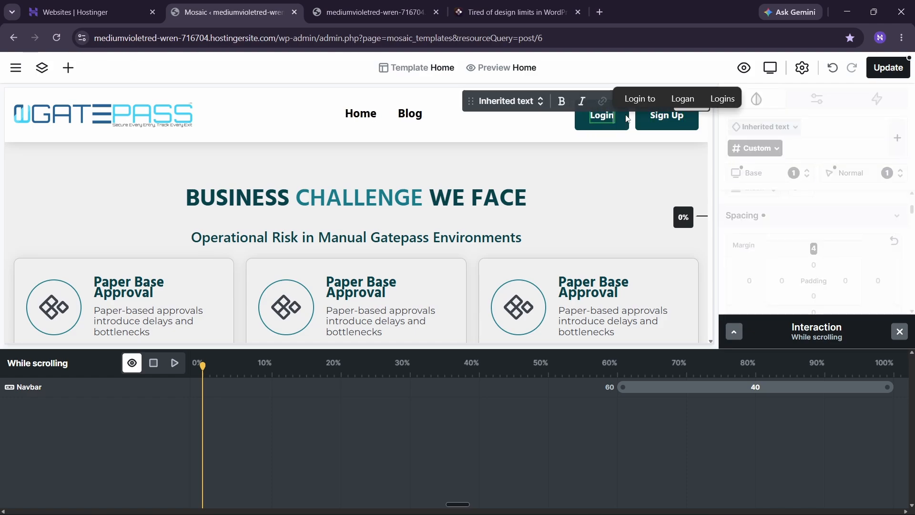
key(Escape)
click(622, 193)
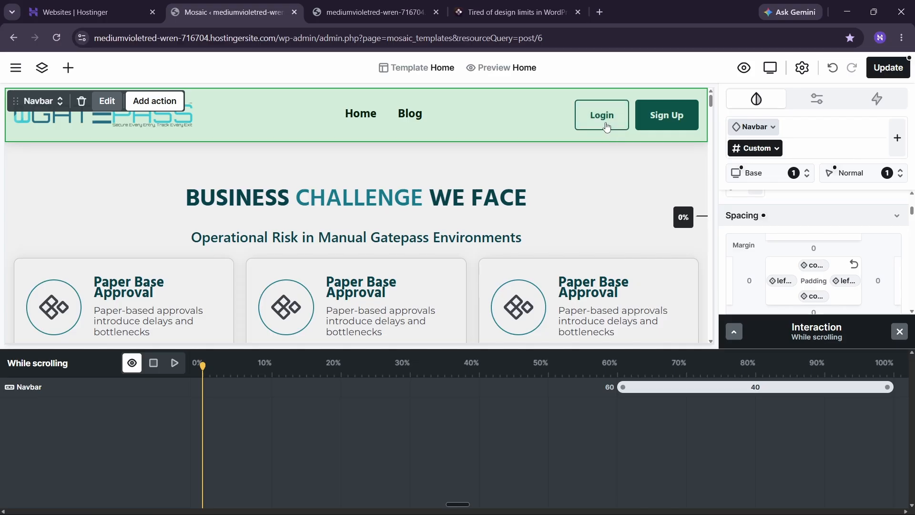
Step: Close the While scrolling interaction and examine how the navbar behaves as the page scrolls
double_click(607, 126)
click(612, 117)
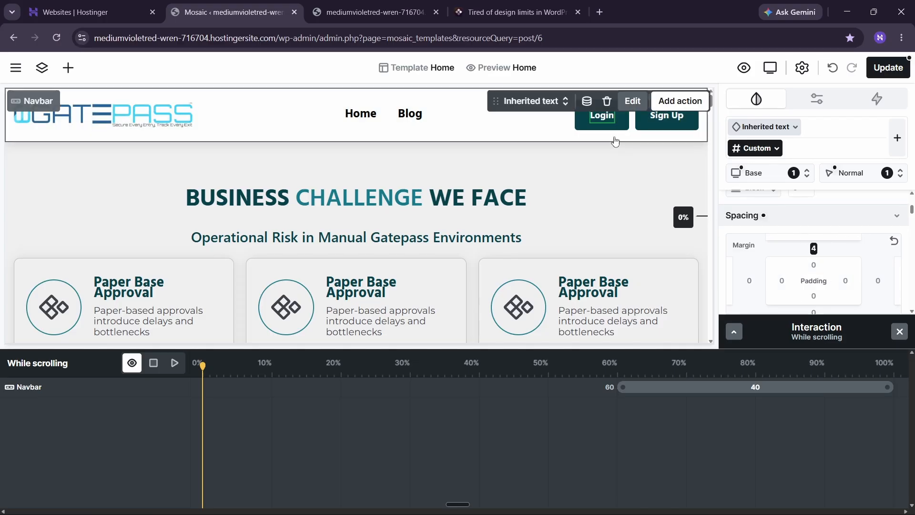
scroll(804, 222, down, 5)
scroll(804, 223, down, 3)
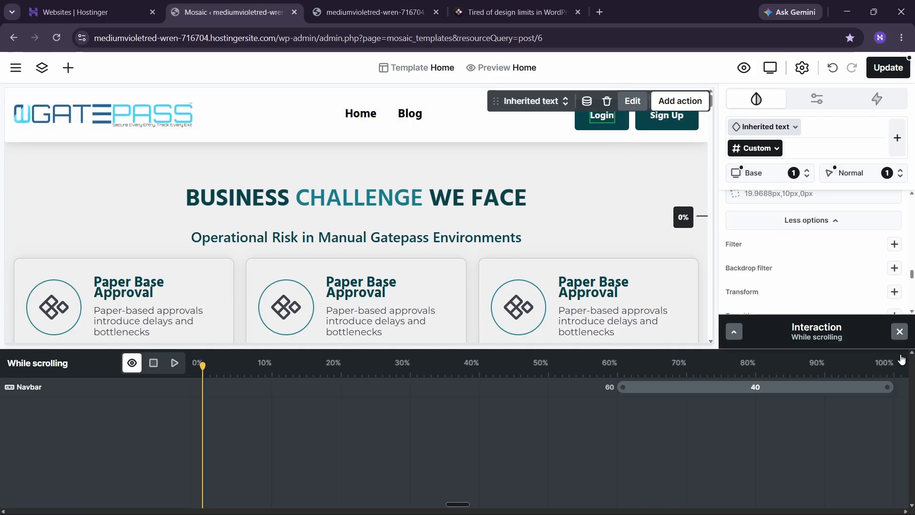
click(899, 332)
scroll(811, 296, down, 5)
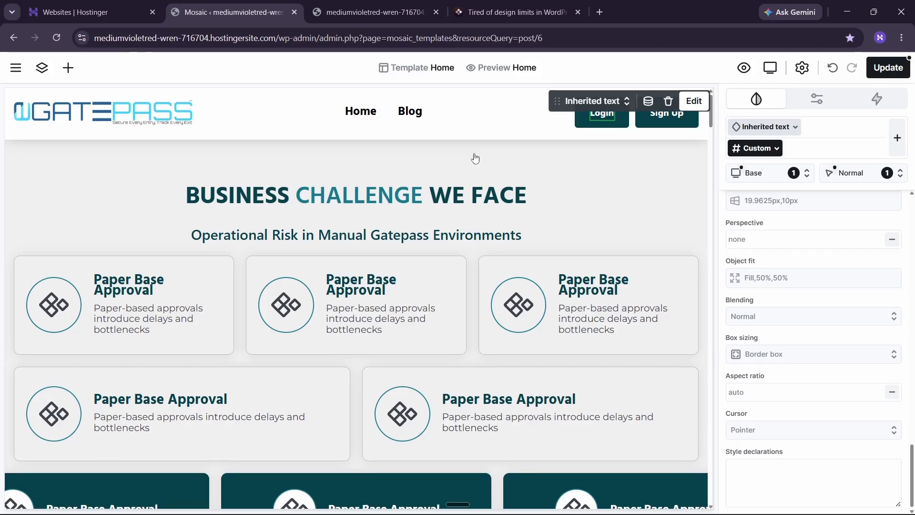
scroll(568, 180, down, 10)
scroll(572, 177, up, 10)
scroll(590, 181, down, 2)
scroll(524, 153, up, 2)
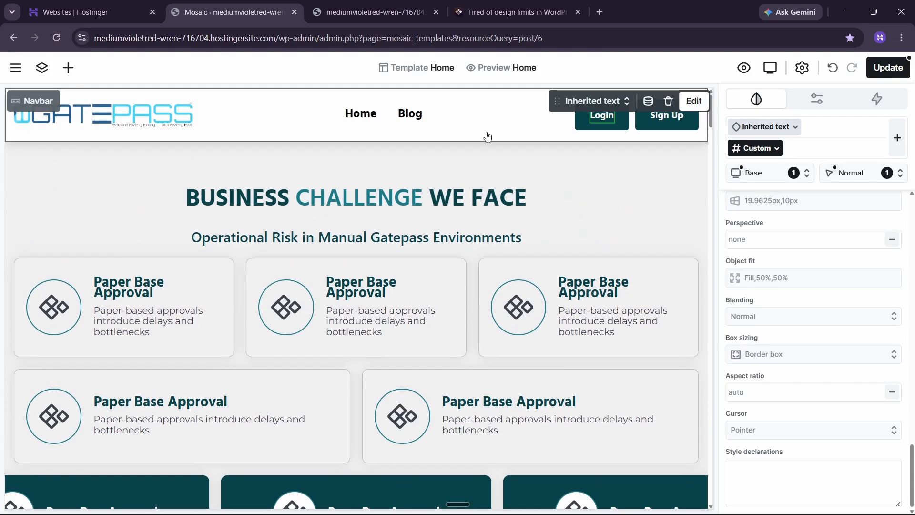
Step: Select the navbar and set its position to Fixed
click(485, 132)
scroll(790, 404, up, 10)
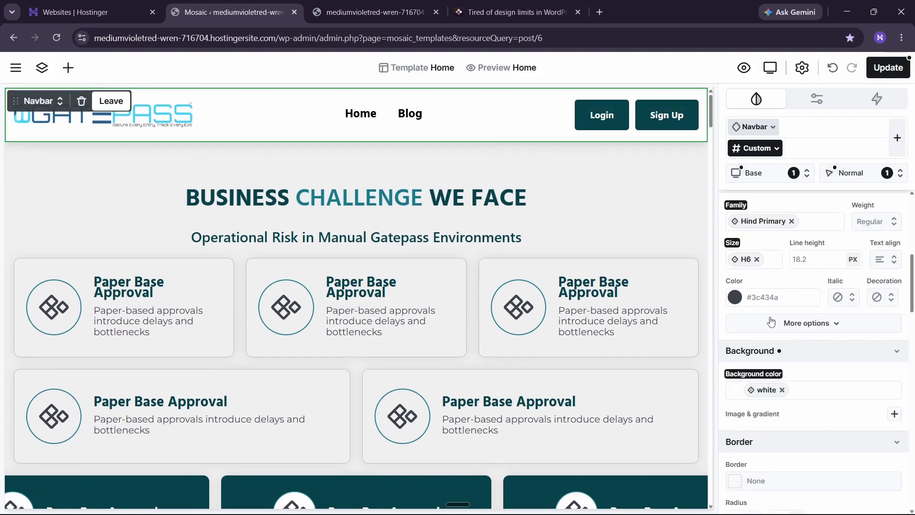
scroll(789, 404, down, 3)
scroll(777, 362, up, 6)
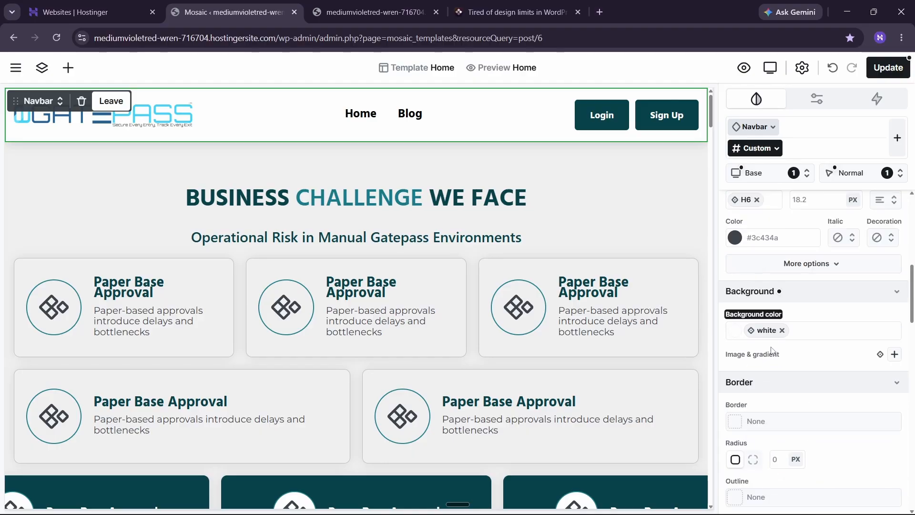
scroll(773, 332, down, 5)
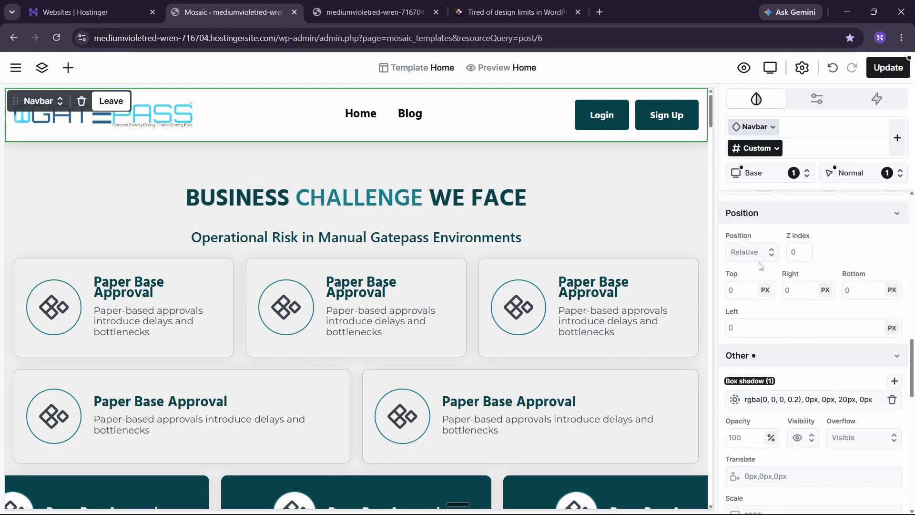
click(760, 253)
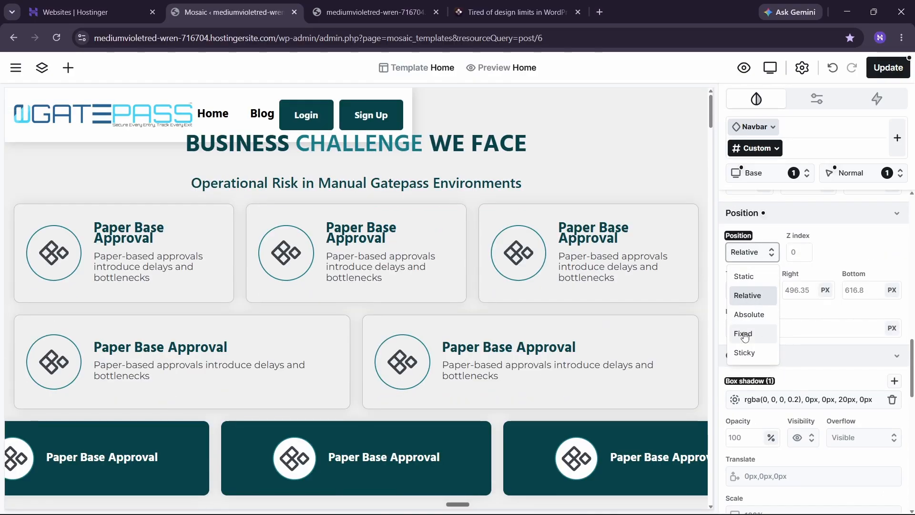
click(745, 335)
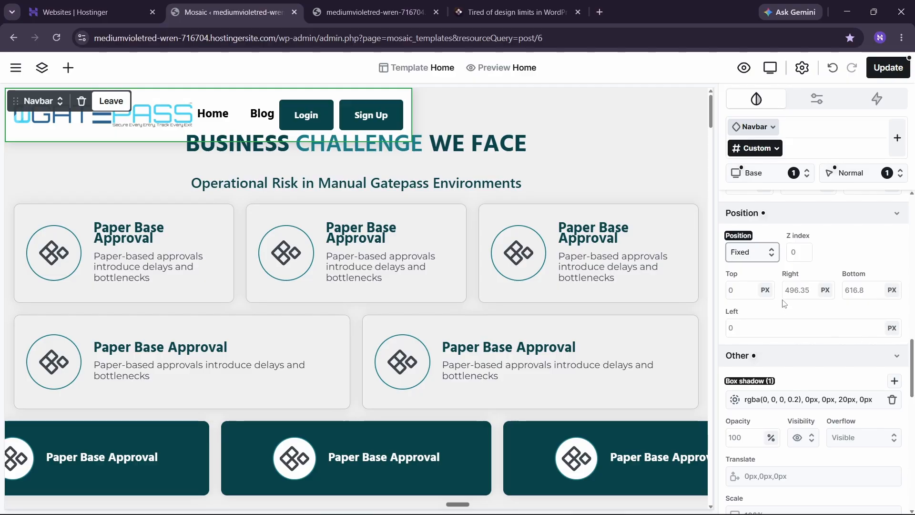
Step: Set the fixed navbar's right and left offsets to 0 px, undoing a trial bottom offset of 0
click(810, 291)
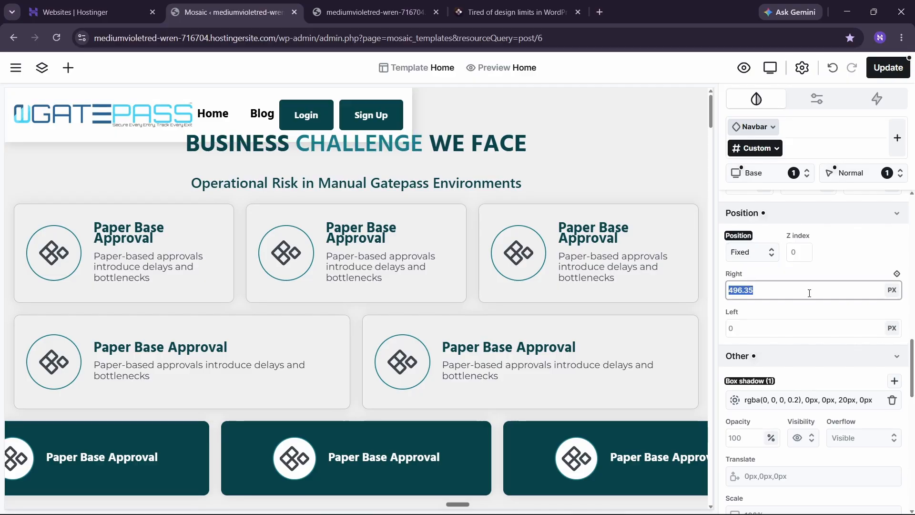
text(0)
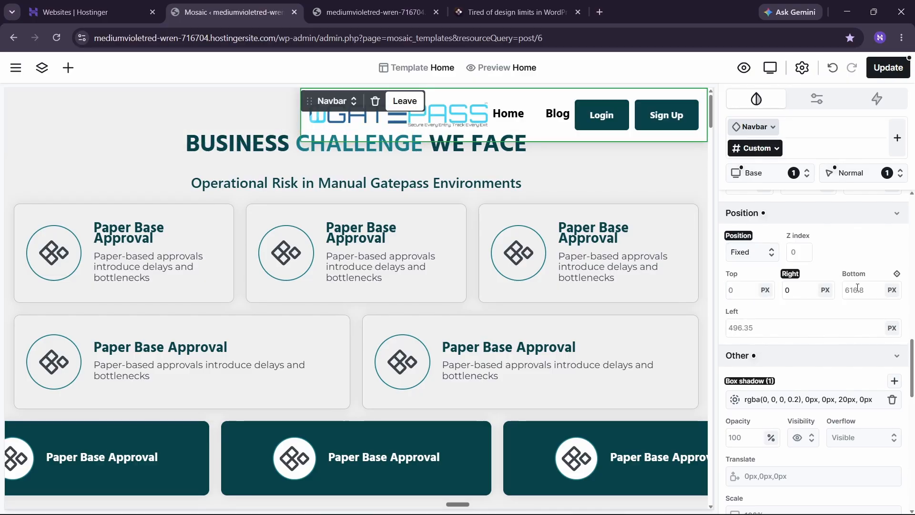
click(858, 289)
text(0)
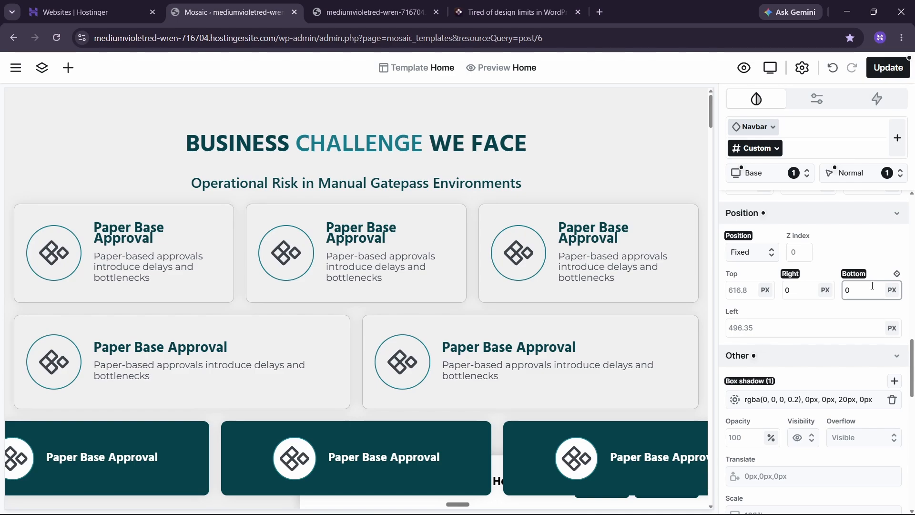
key(ctrl+z)
click(839, 329)
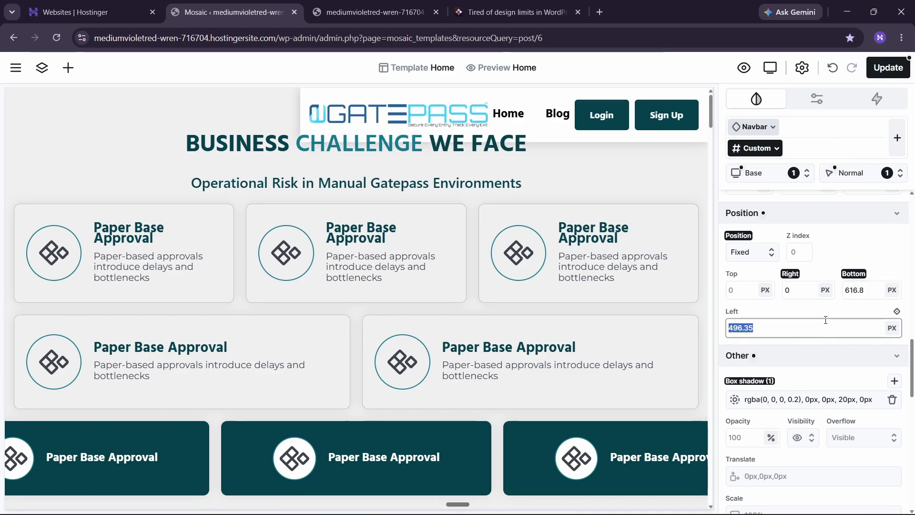
text(0)
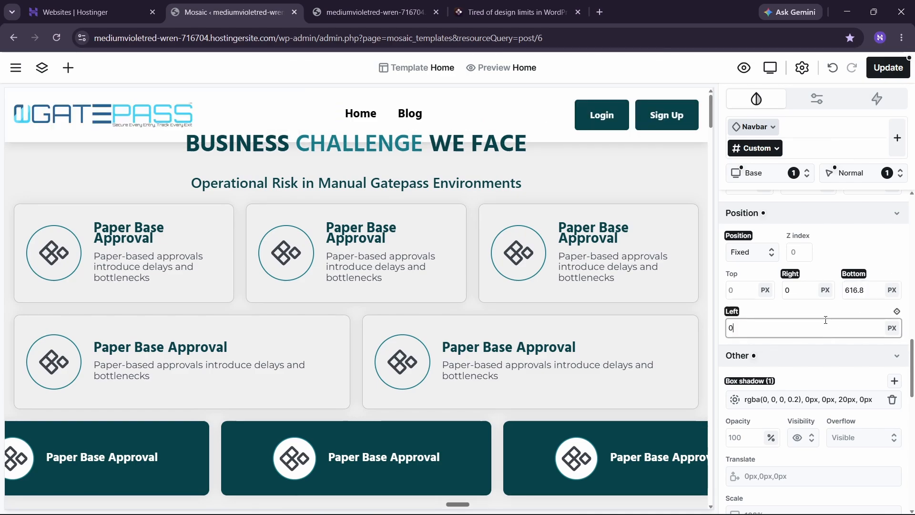
Step: Set the navbar's z-index to 5
click(789, 301)
click(790, 252)
text(5)
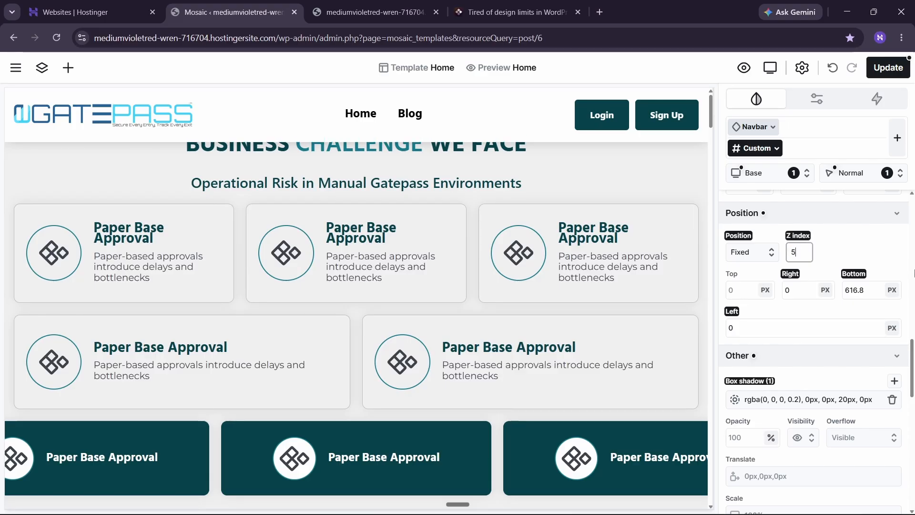
Step: Try a bottom offset of 0 px for the navbar, and clear its offset values
click(881, 294)
text(0)
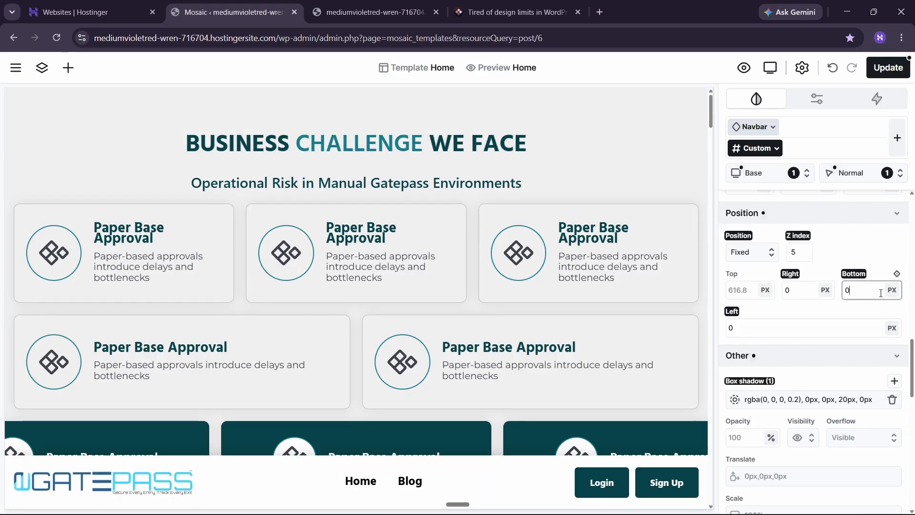
key(BackSpace)
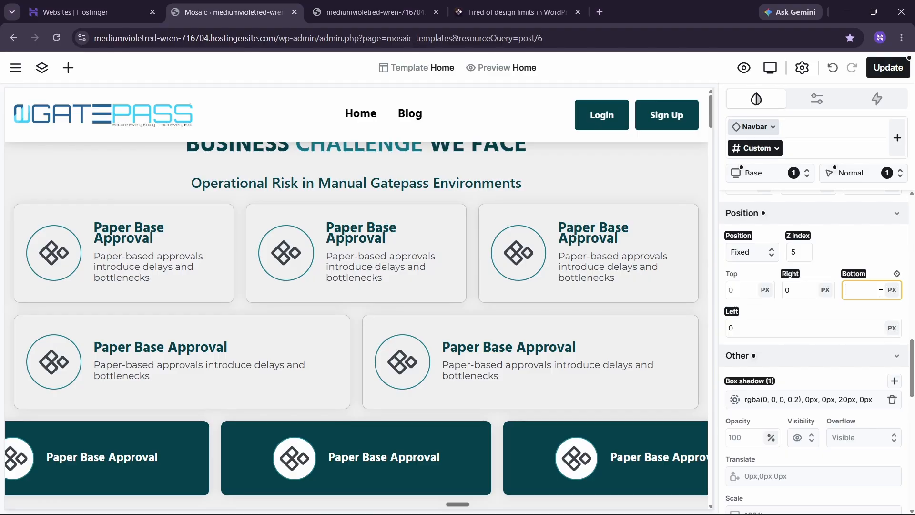
click(804, 292)
key(BackSpace)
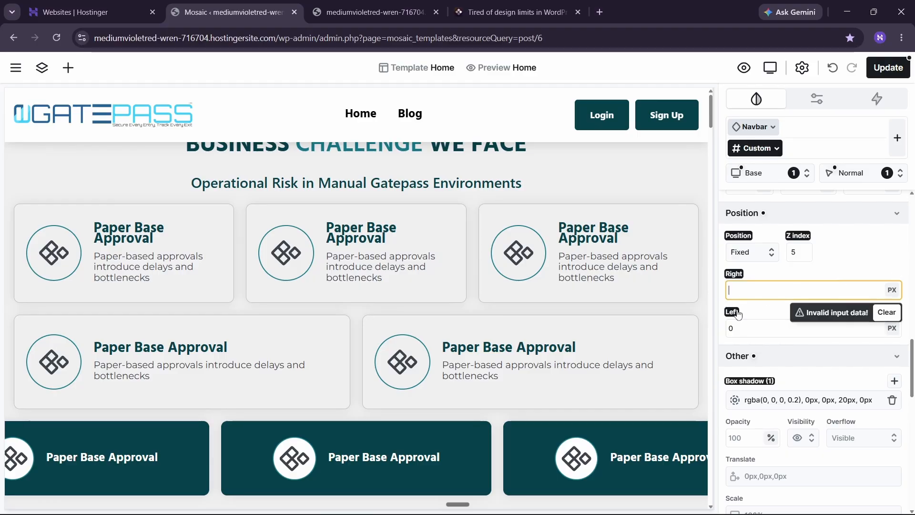
click(738, 314)
key(BackSpace)
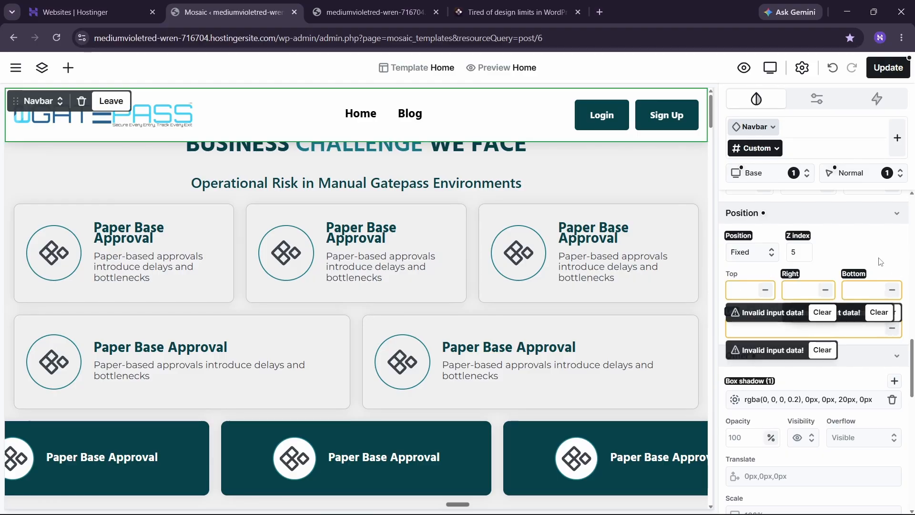
Step: Set the fixed navbar's top, right and left offsets to 0 px
scroll(530, 218, down, 6)
scroll(537, 229, down, 4)
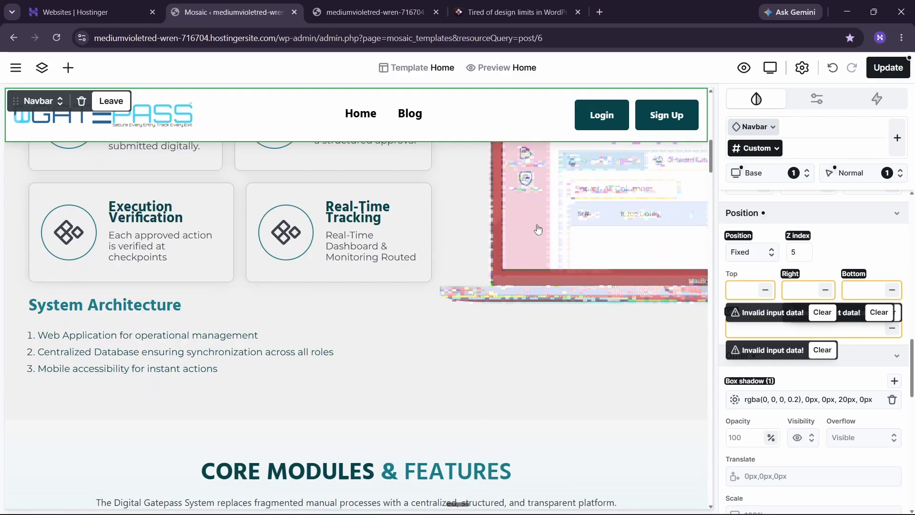
scroll(538, 229, up, 5)
click(736, 286)
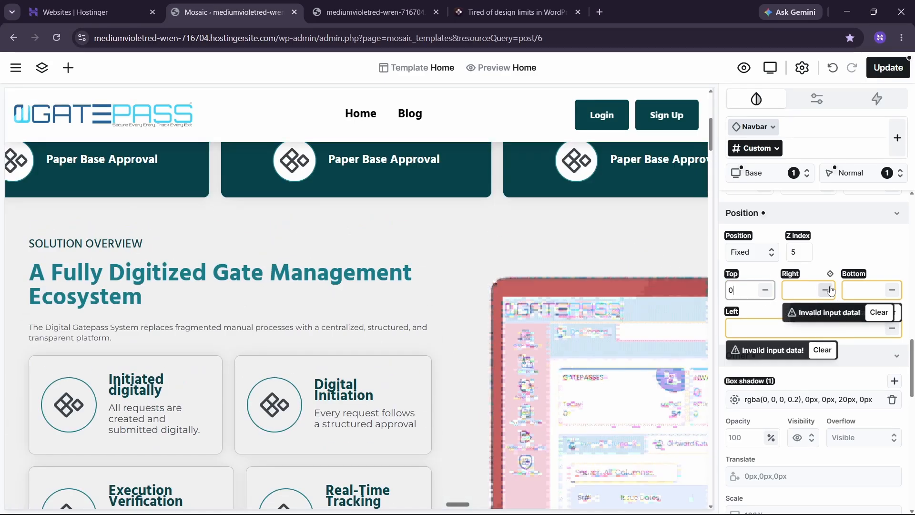
click(813, 287)
click(799, 289)
text(0)
click(751, 327)
text(0)
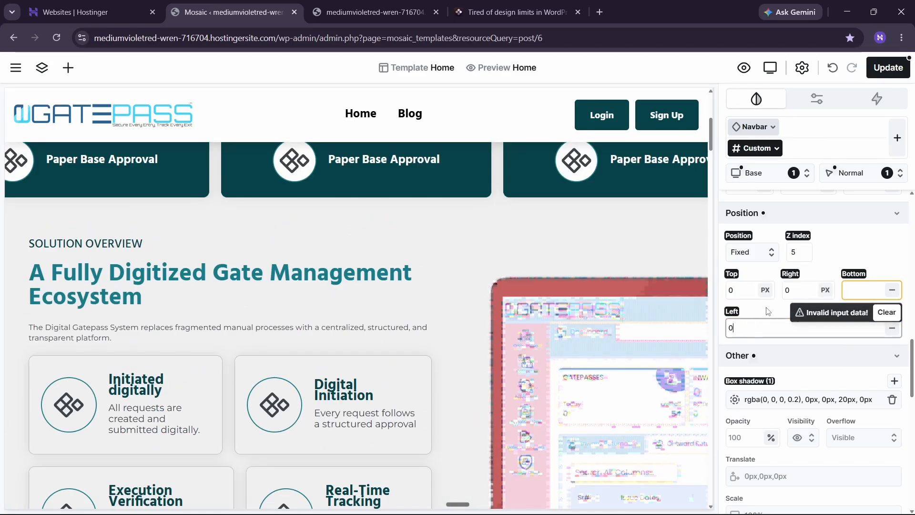
Step: Try a bottom offset of -100 for the navbar, and delete the value again
click(892, 290)
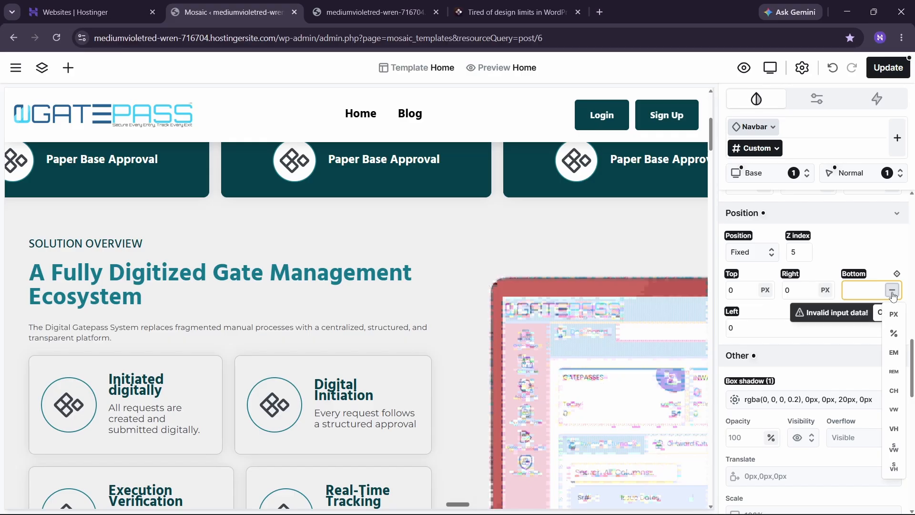
click(862, 288)
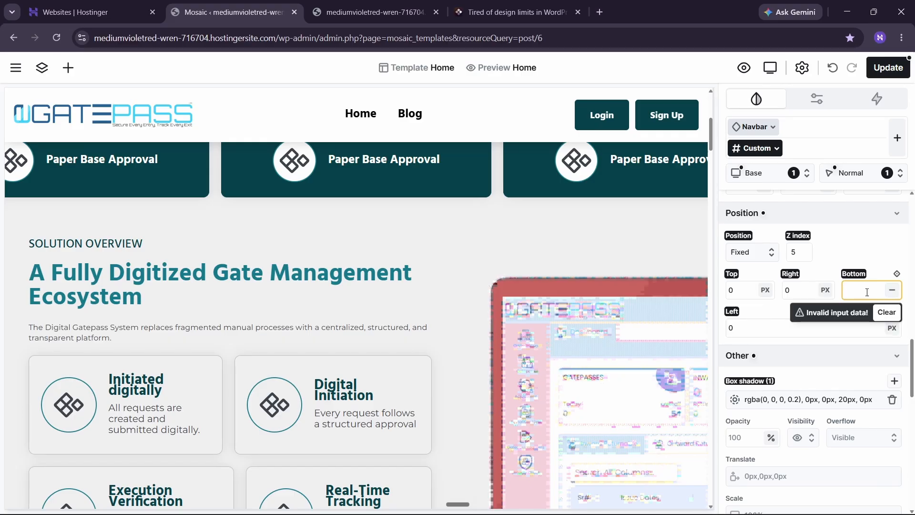
text(-100)
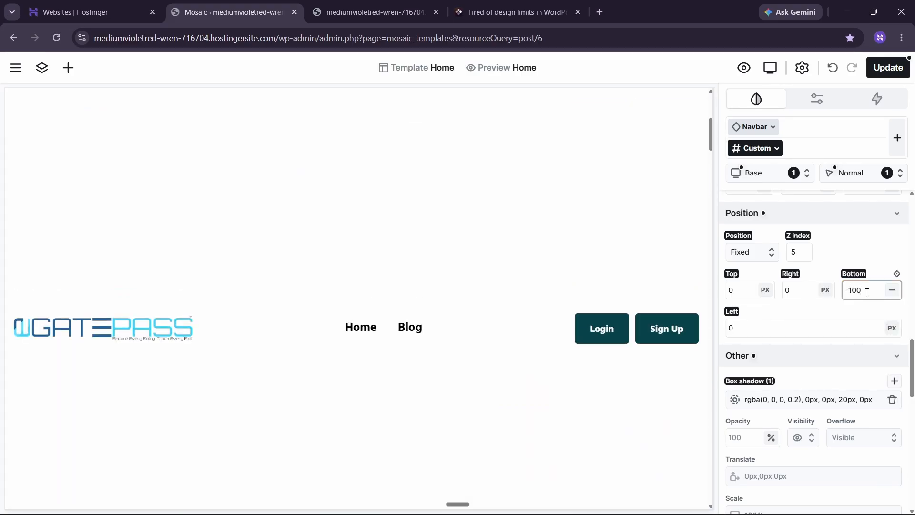
key(BackSpace)
key(BackSpace)
key(BackSpace)
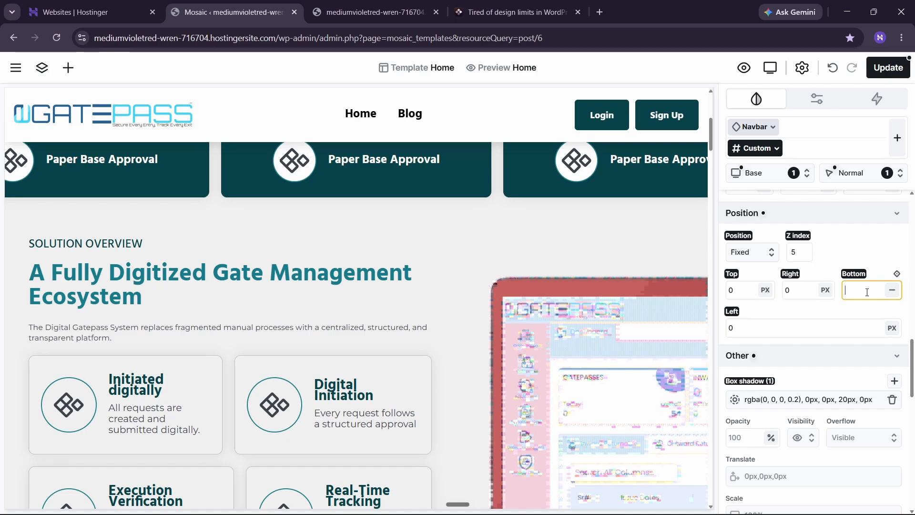
scroll(463, 204, up, 5)
scroll(575, 231, down, 2)
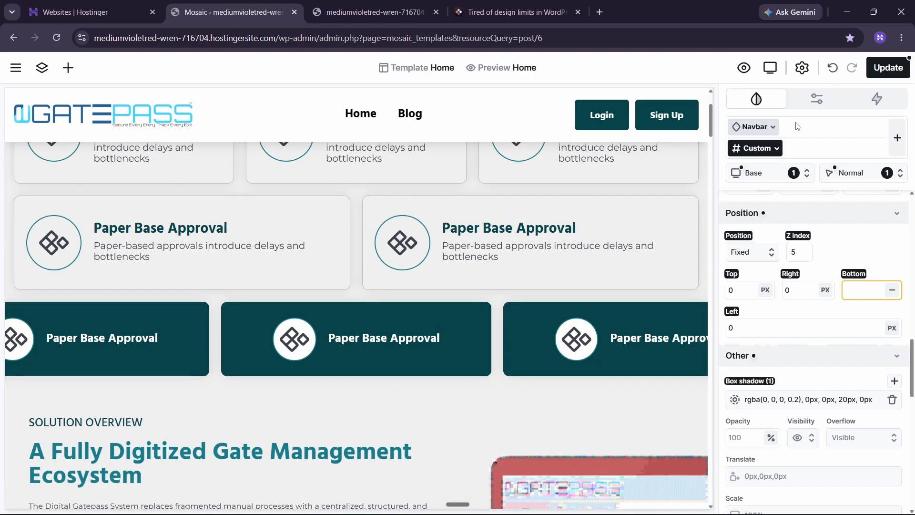
Step: Try "none" as the navbar's bottom offset, and clear the invalid entry
click(825, 103)
click(756, 100)
scroll(784, 224, up, 5)
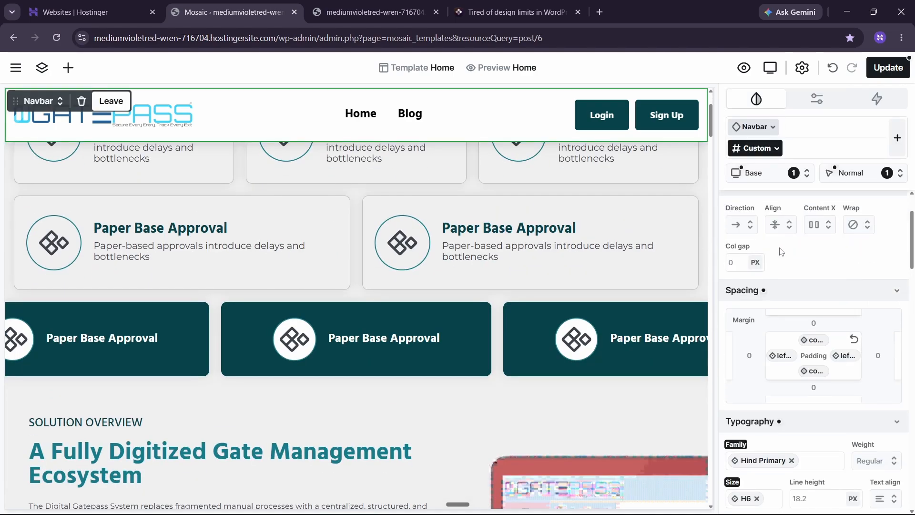
scroll(831, 266, down, 1)
scroll(831, 266, down, 4)
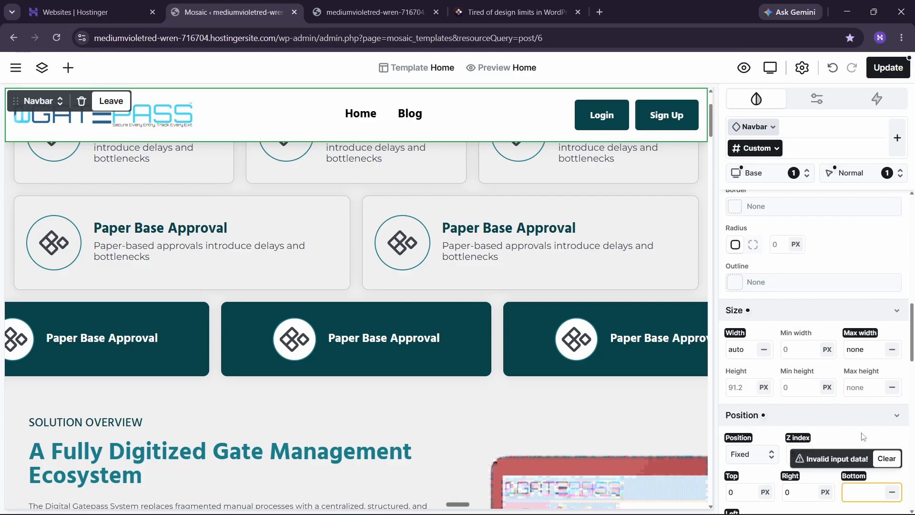
click(867, 490)
text(non)
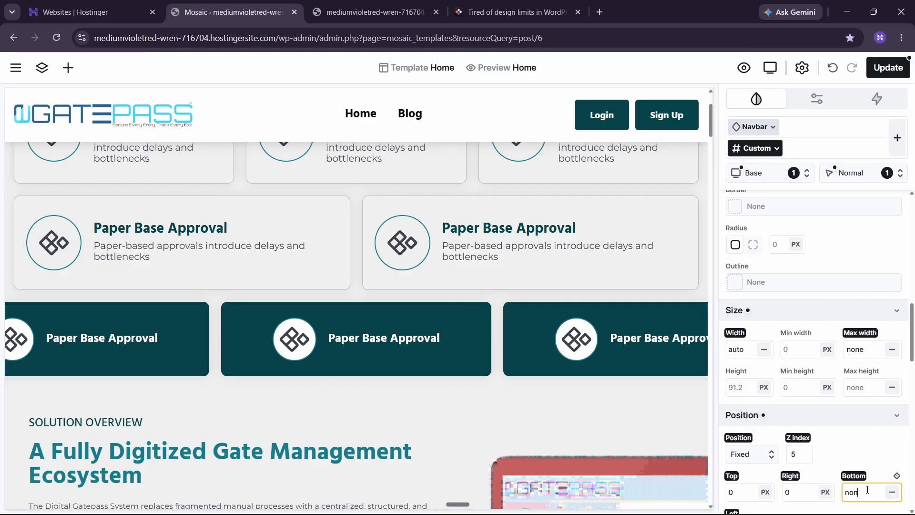
text(r)
key(BackSpace)
text(e)
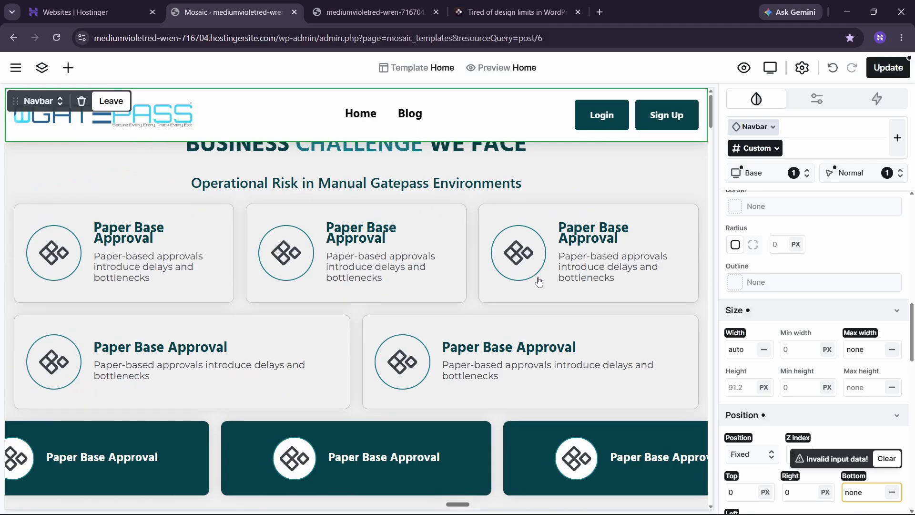
click(886, 458)
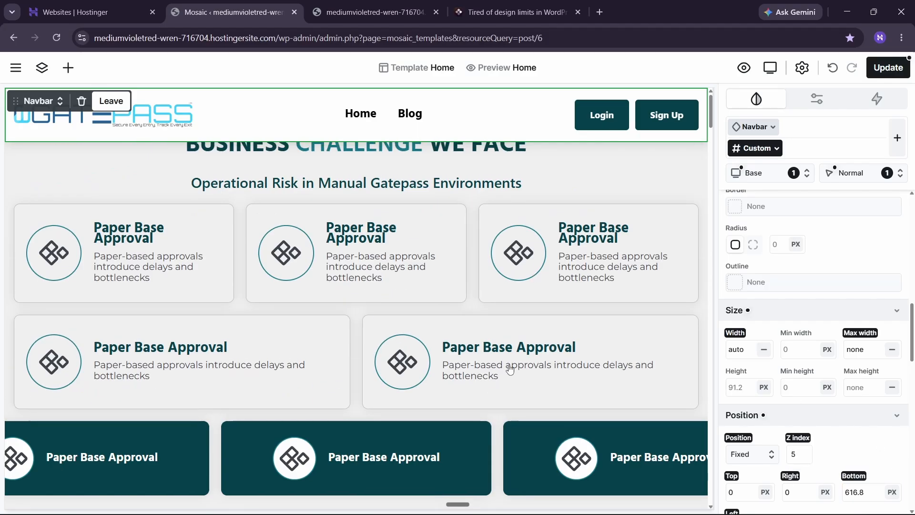
Step: Review the navbar's While scrolling interaction by scrolling the page up and down, and close the interaction
scroll(509, 369, down, 15)
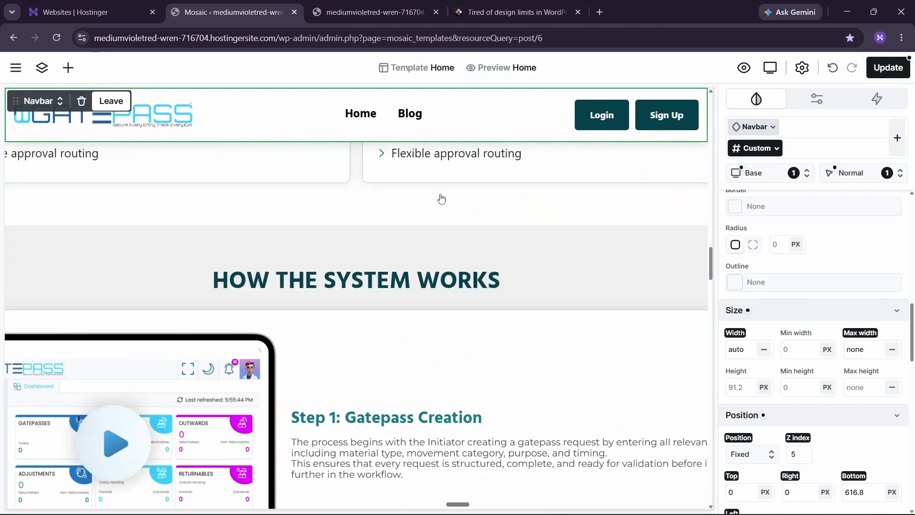
scroll(441, 199, up, 15)
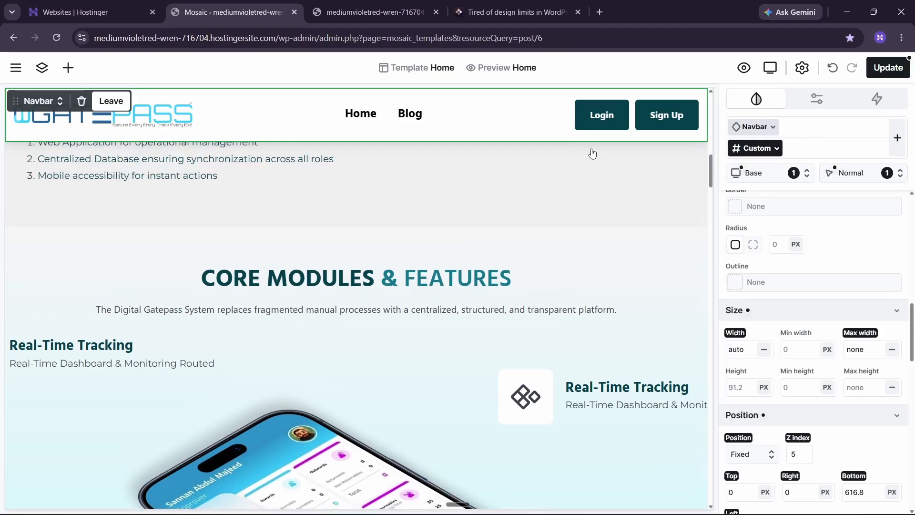
click(877, 99)
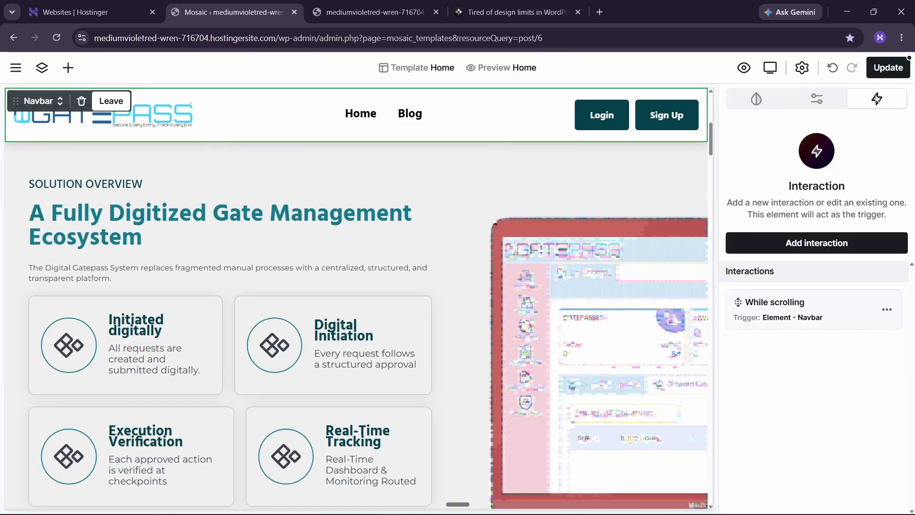
click(773, 305)
scroll(835, 298, down, 1)
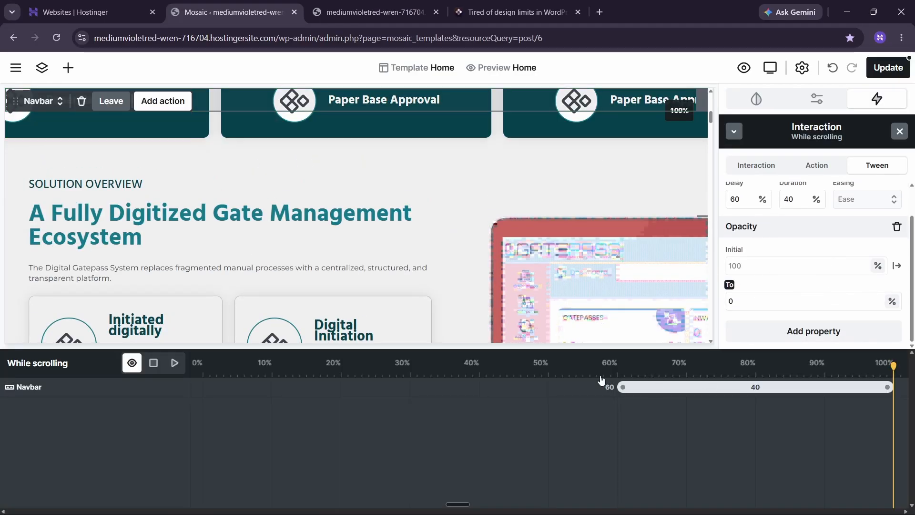
scroll(337, 296, up, 5)
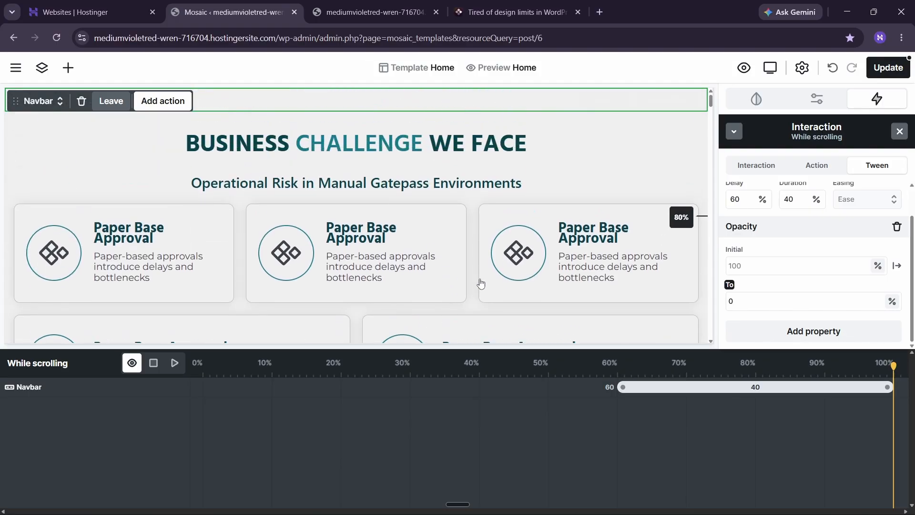
scroll(405, 251, down, 2)
scroll(411, 247, up, 3)
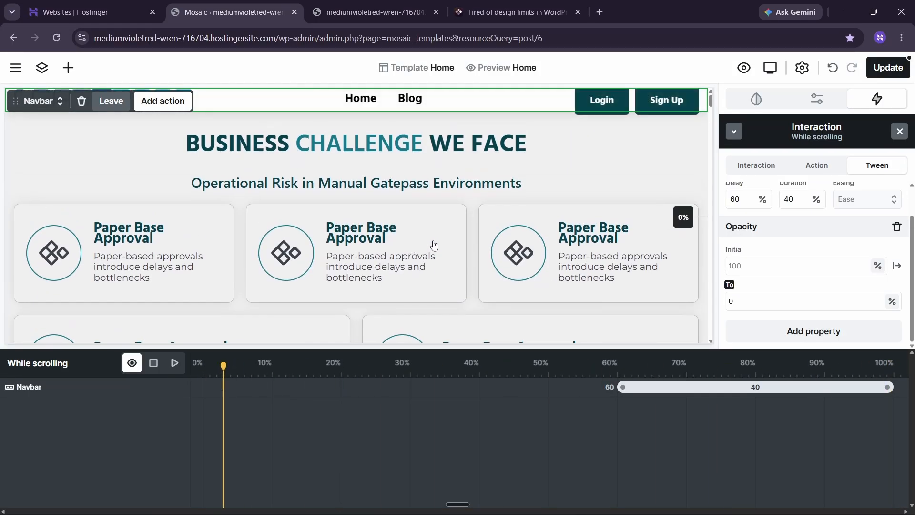
scroll(557, 157, down, 1)
scroll(556, 156, up, 1)
click(757, 99)
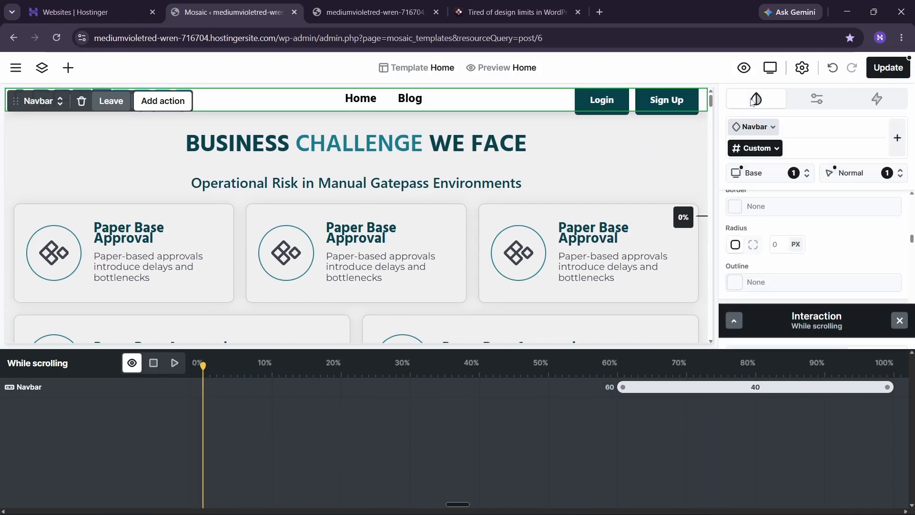
click(897, 334)
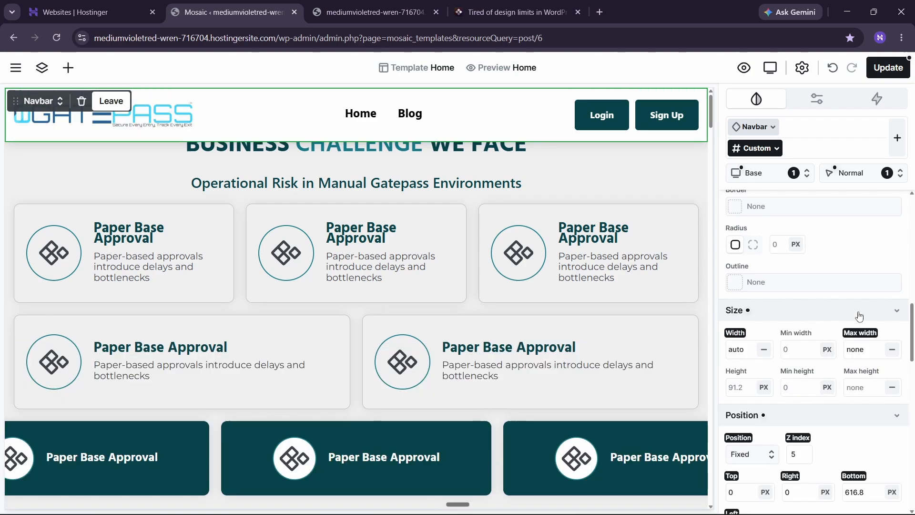
Step: Preview the Home page and check how the navbar behaves while scrolling both ways
click(744, 68)
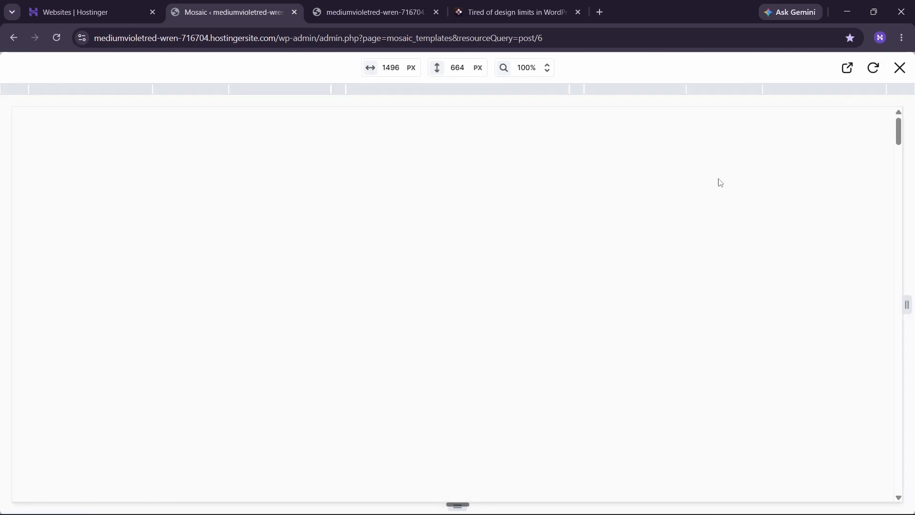
scroll(658, 212, down, 8)
scroll(657, 211, up, 8)
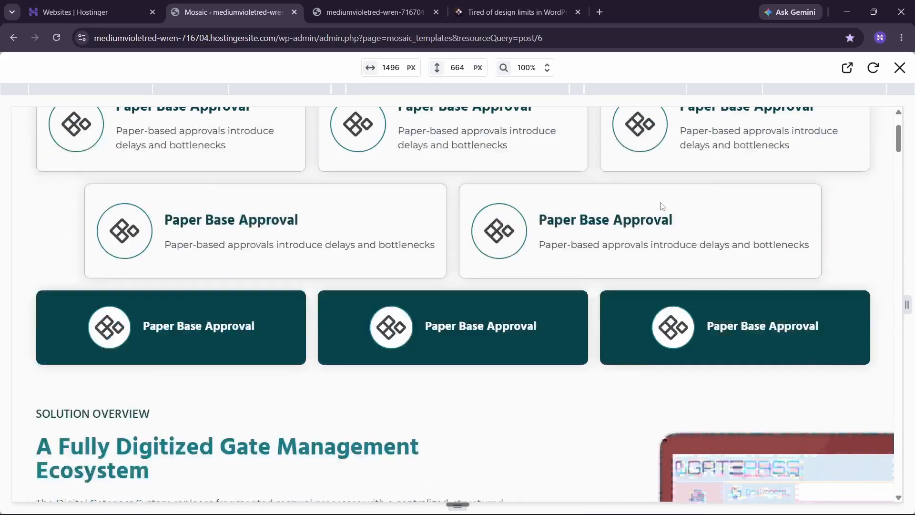
scroll(660, 202, down, 2)
scroll(663, 201, up, 1)
scroll(666, 201, up, 1)
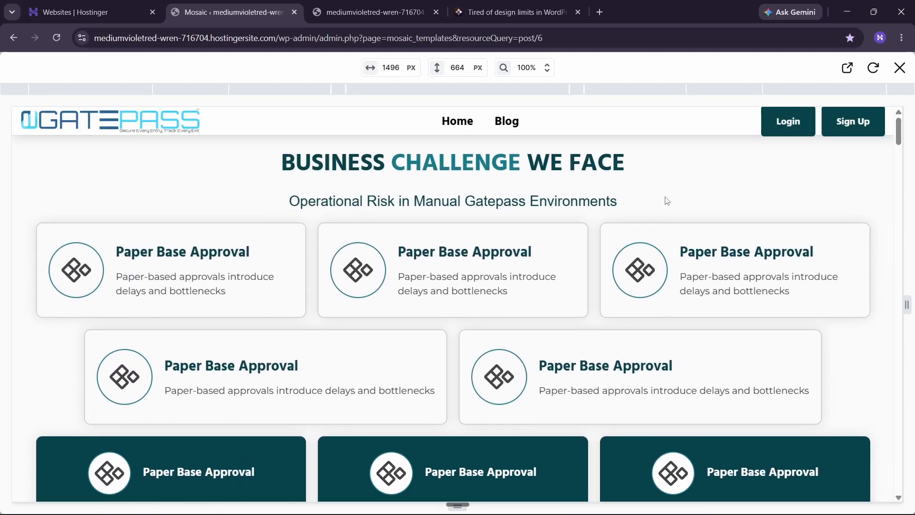
scroll(670, 198, down, 2)
scroll(672, 196, up, 2)
click(900, 67)
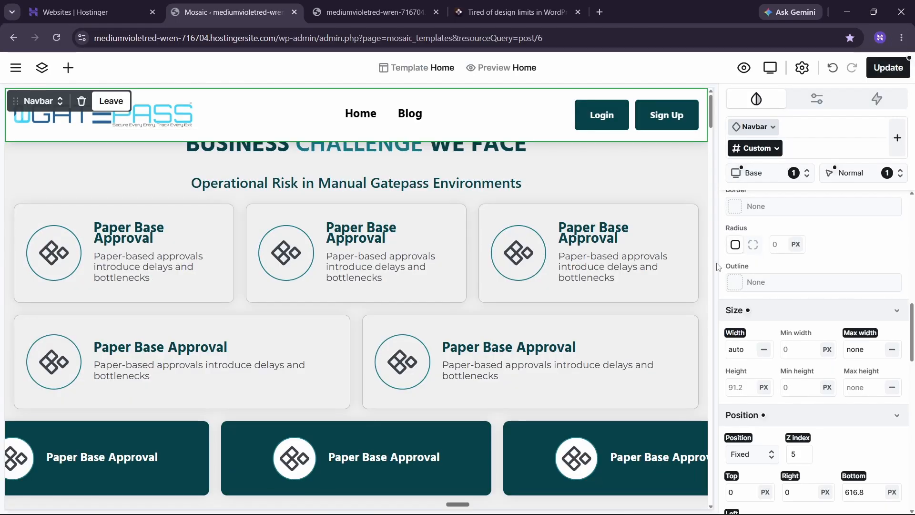
Step: Select the navbar's parent Header and try setting its position to Fixed
scroll(797, 342, down, 10)
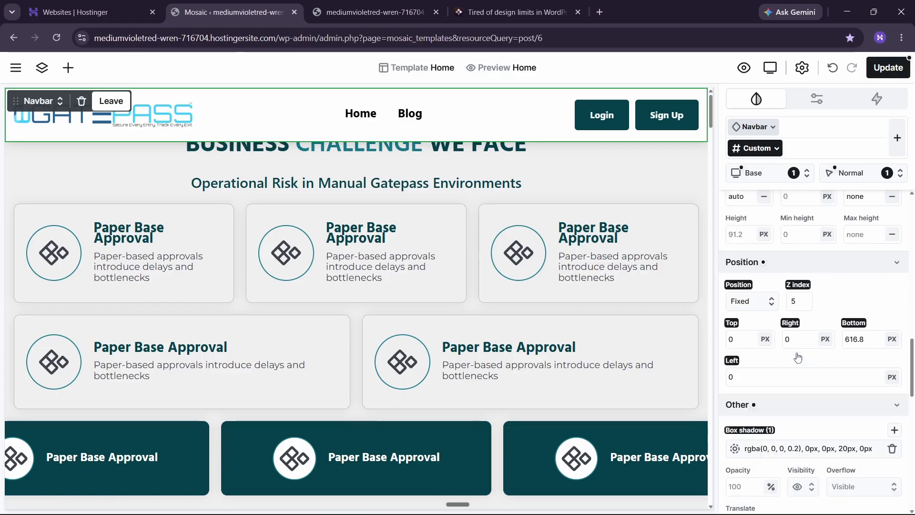
scroll(797, 358, up, 5)
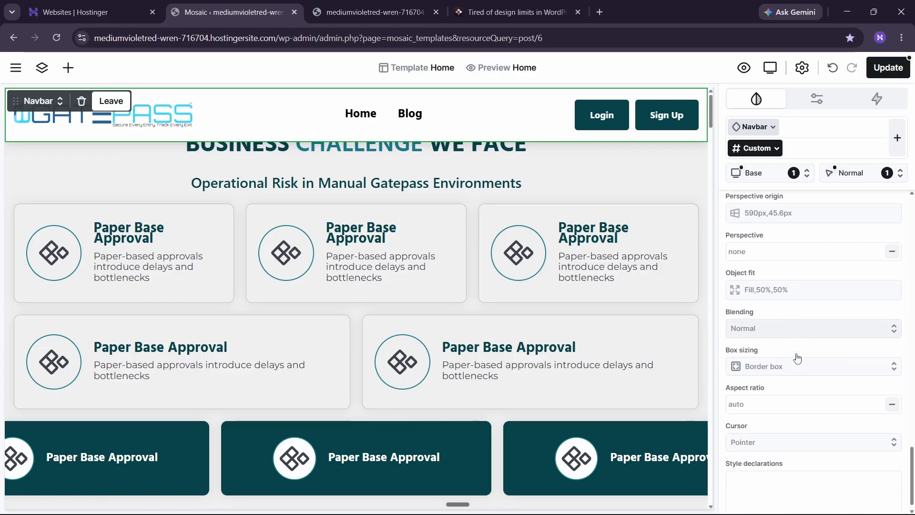
scroll(798, 357, up, 6)
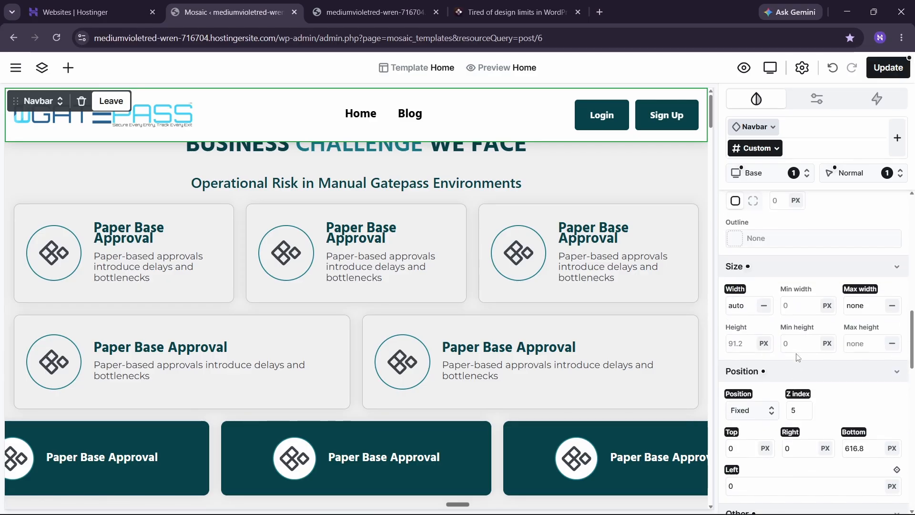
scroll(798, 358, down, 2)
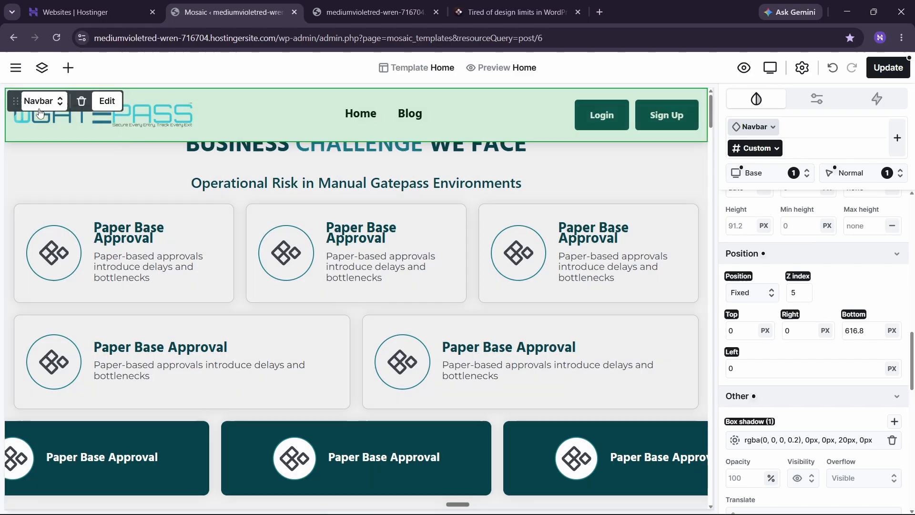
right_click(41, 108)
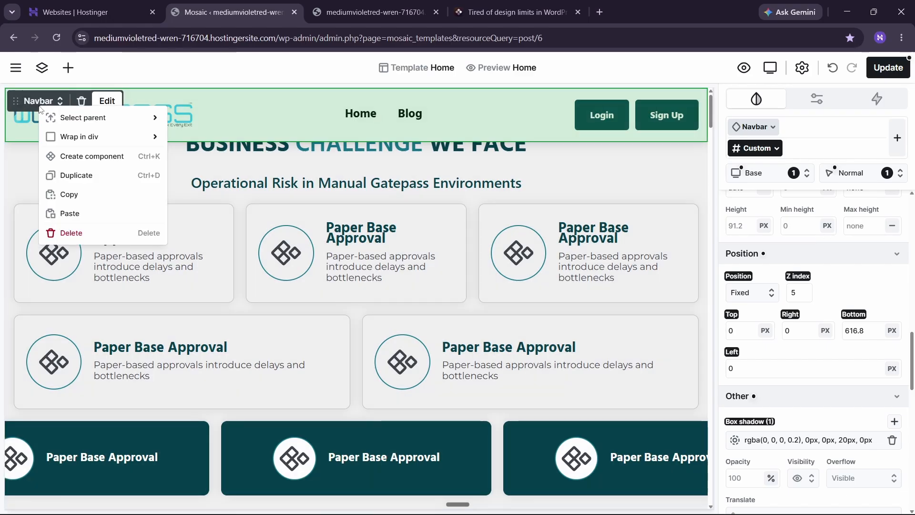
mouse_move(72, 122)
click(201, 117)
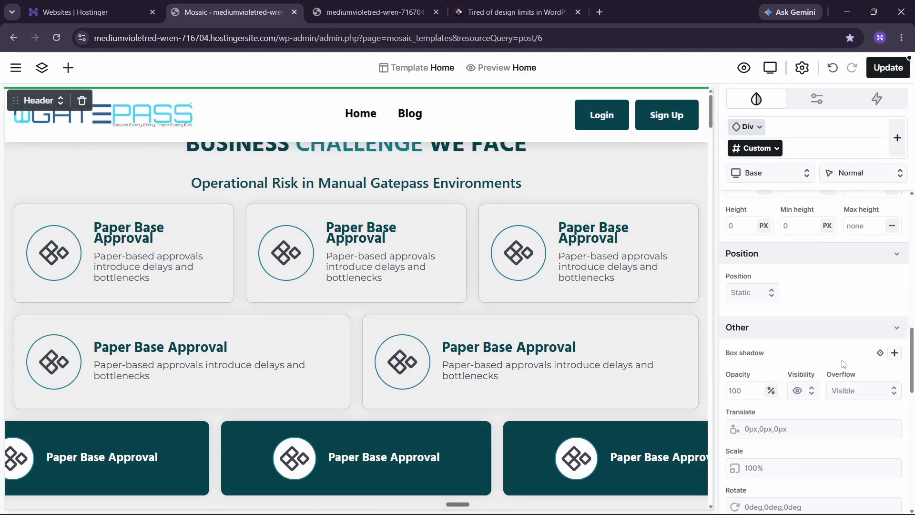
click(753, 291)
click(744, 374)
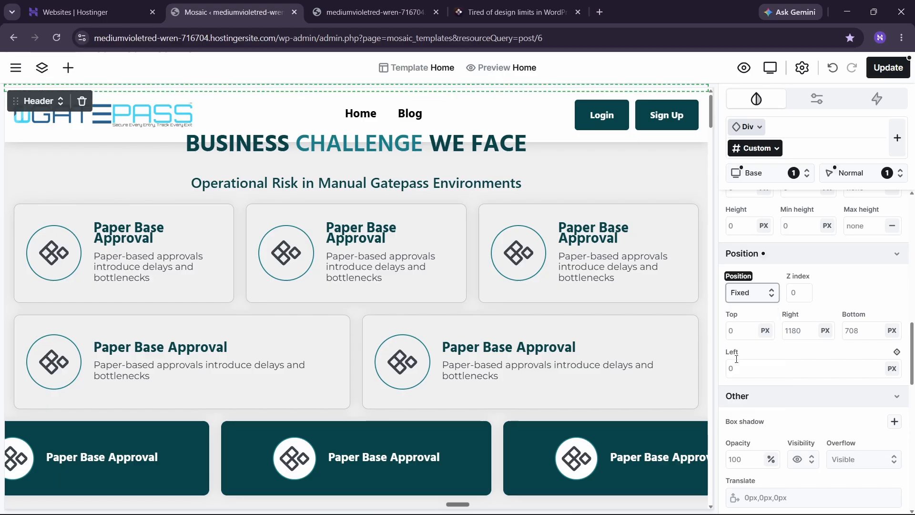
Step: Check the header while scrolling the page, undo its Fixed position, and reselect the navbar
scroll(591, 142, down, 3)
scroll(429, 152, up, 3)
scroll(427, 154, down, 3)
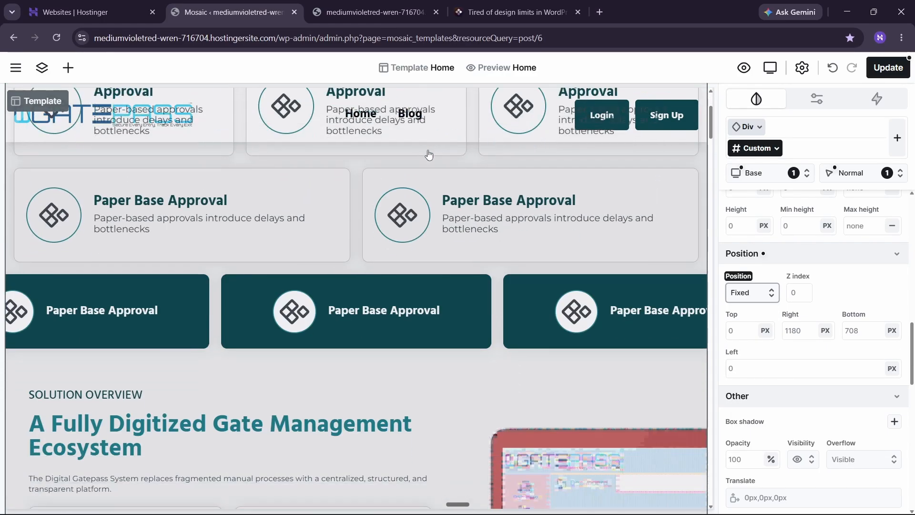
scroll(425, 156, up, 3)
key(ctrl+z)
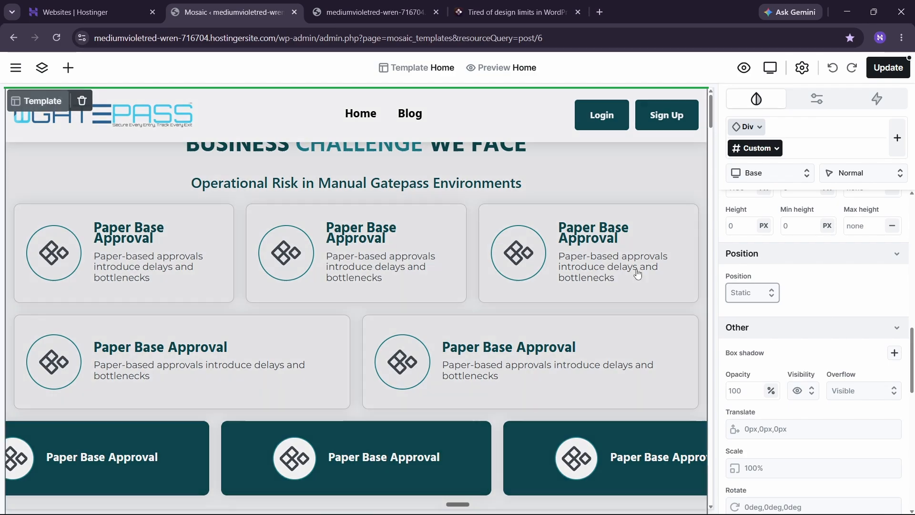
click(559, 112)
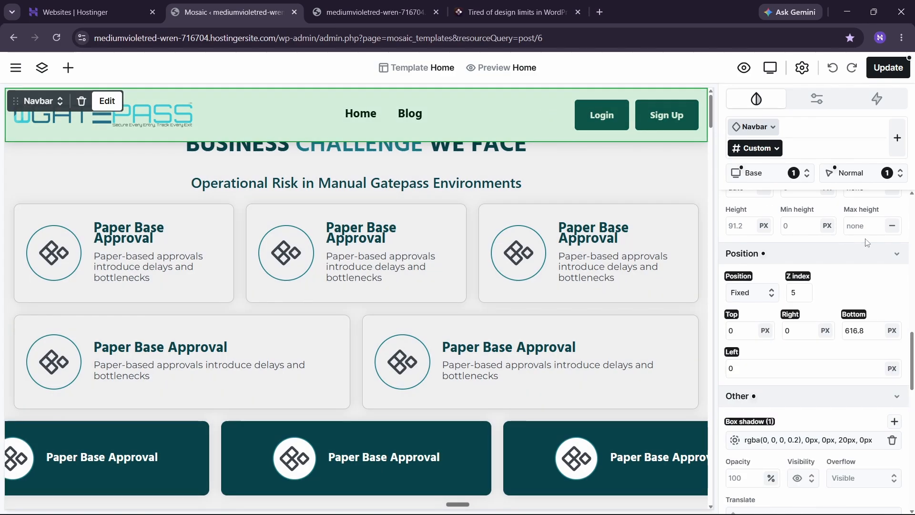
Step: Try the navbar's position as Sticky instead of Fixed, checking each one while scrolling the page
scroll(538, 242, down, 15)
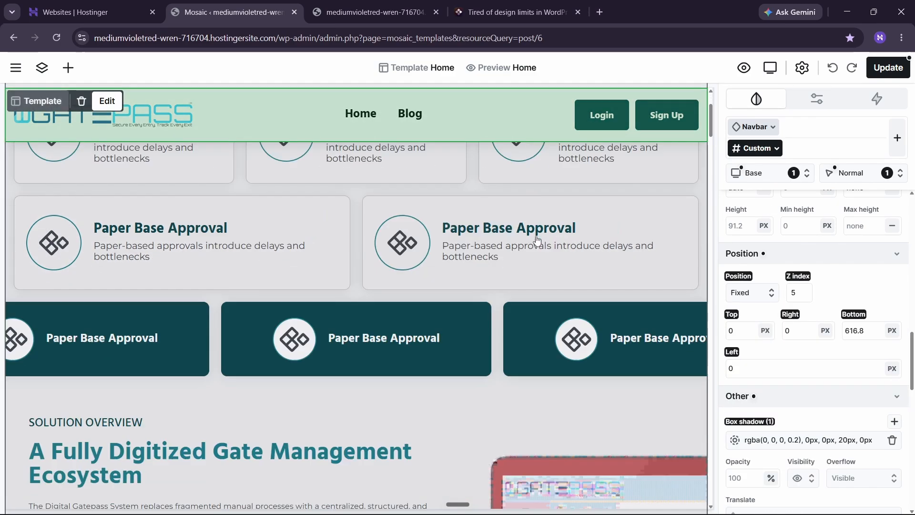
scroll(637, 235, up, 12)
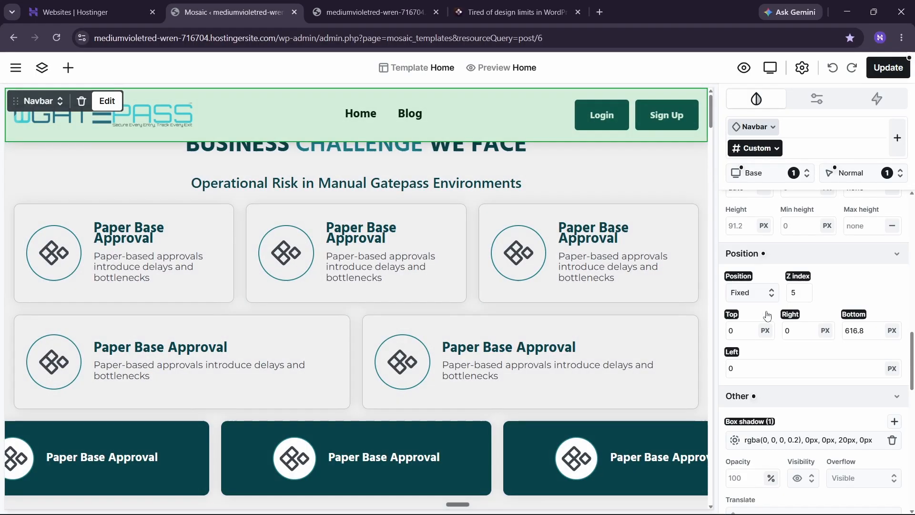
click(752, 293)
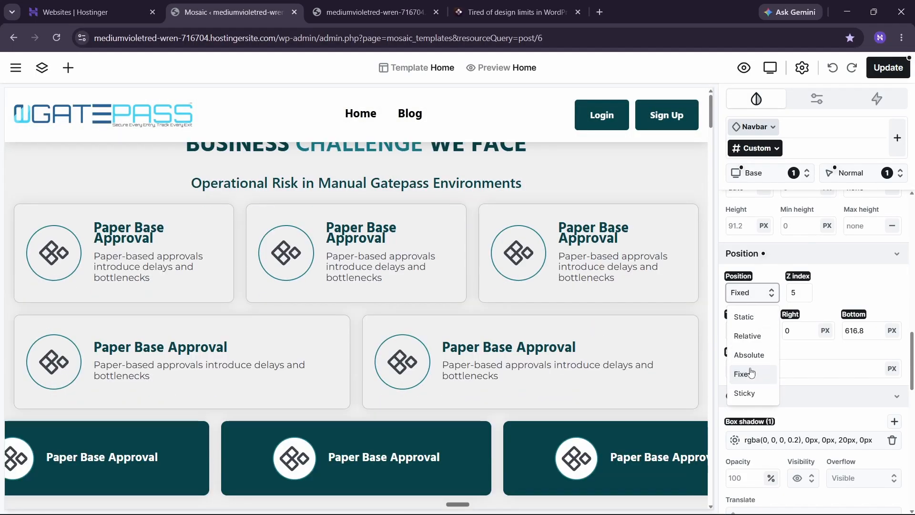
click(743, 393)
scroll(586, 211, down, 7)
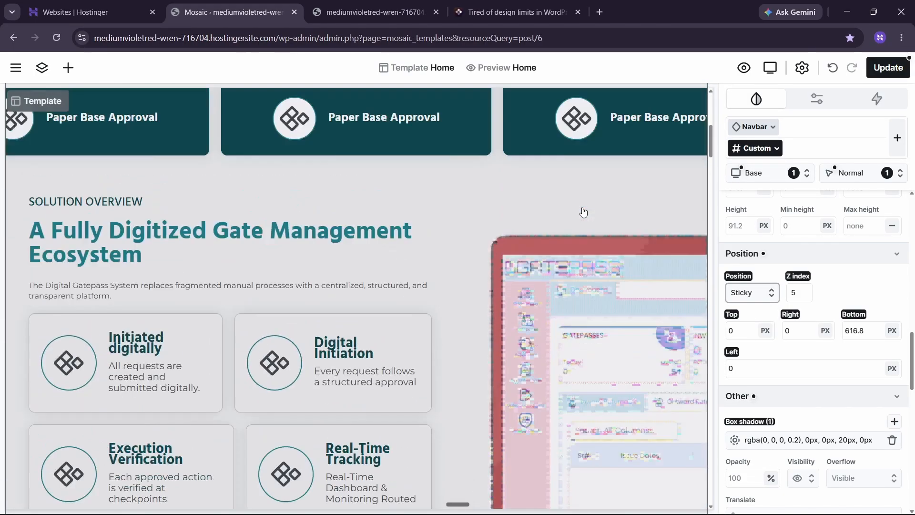
scroll(585, 210, up, 7)
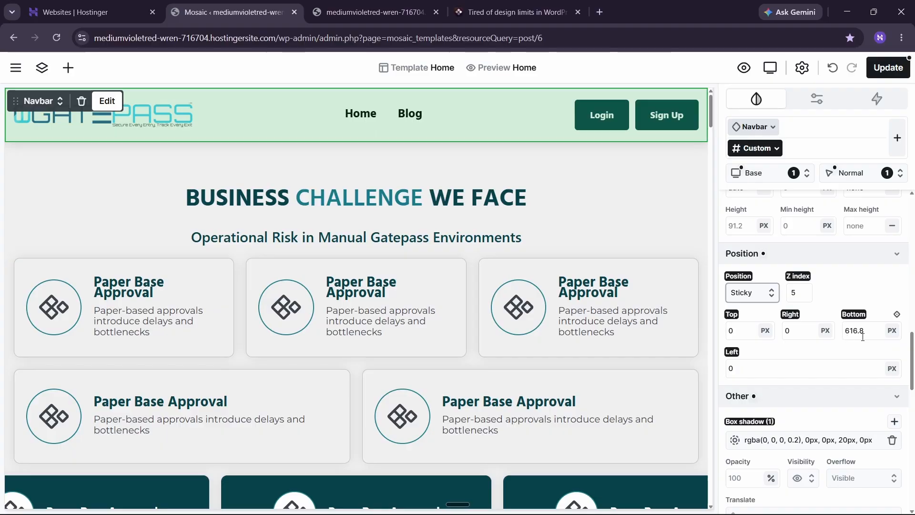
Step: Set the sticky navbar's bottom offset to 0 and its top offset to 4 px, checking it while scrolling
click(863, 336)
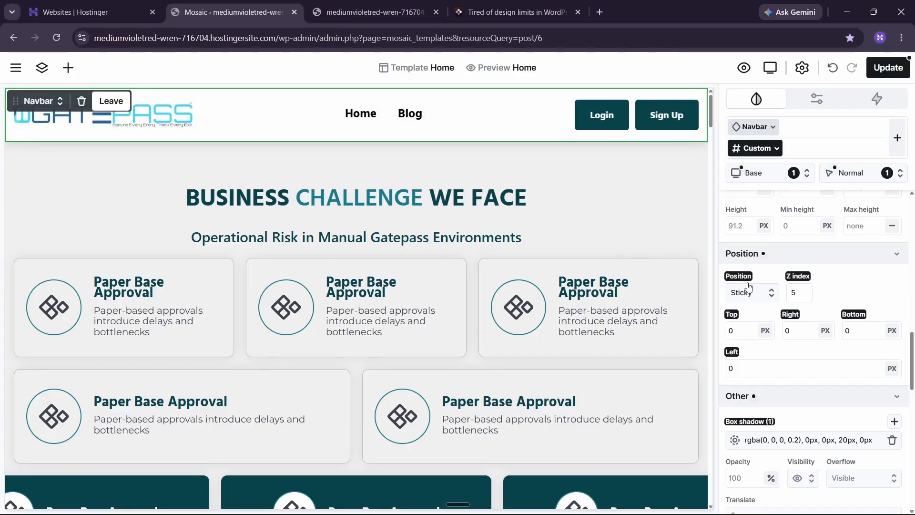
scroll(624, 266, down, 7)
scroll(632, 200, up, 7)
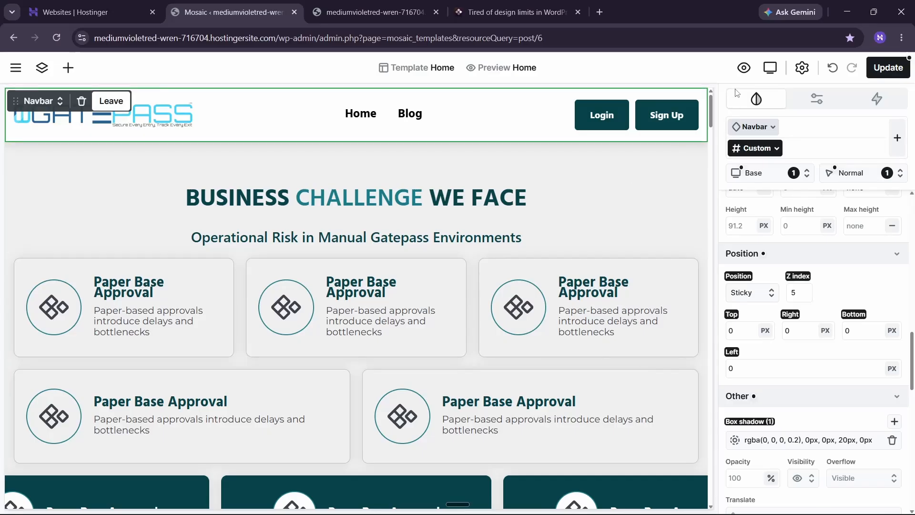
click(742, 329)
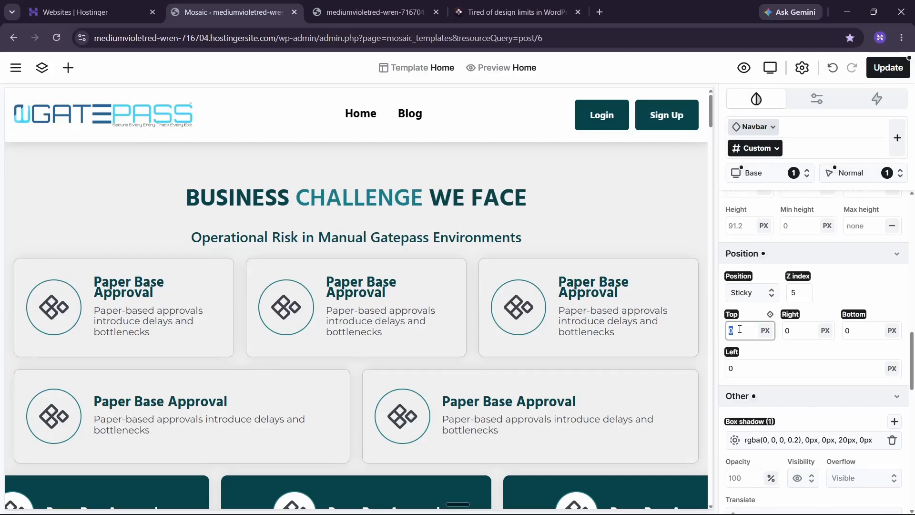
text(4)
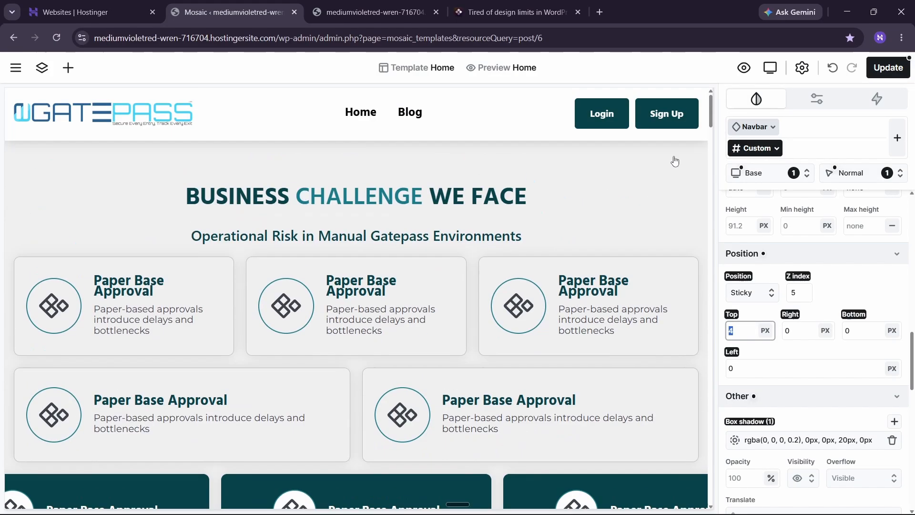
Step: Preview the Home page and check how the sticky navbar behaves while scrolling, and close the preview
click(745, 69)
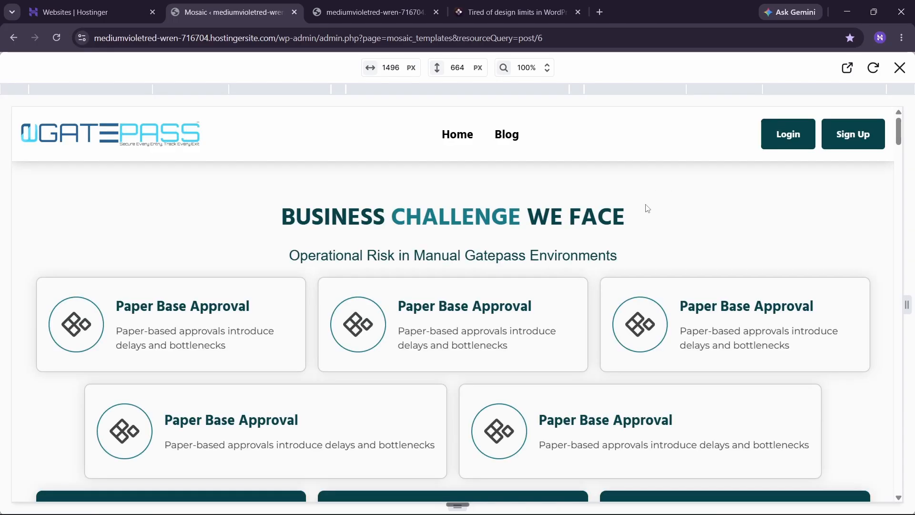
scroll(646, 210, down, 1)
scroll(647, 211, down, 2)
scroll(646, 210, up, 3)
scroll(838, 119, down, 1)
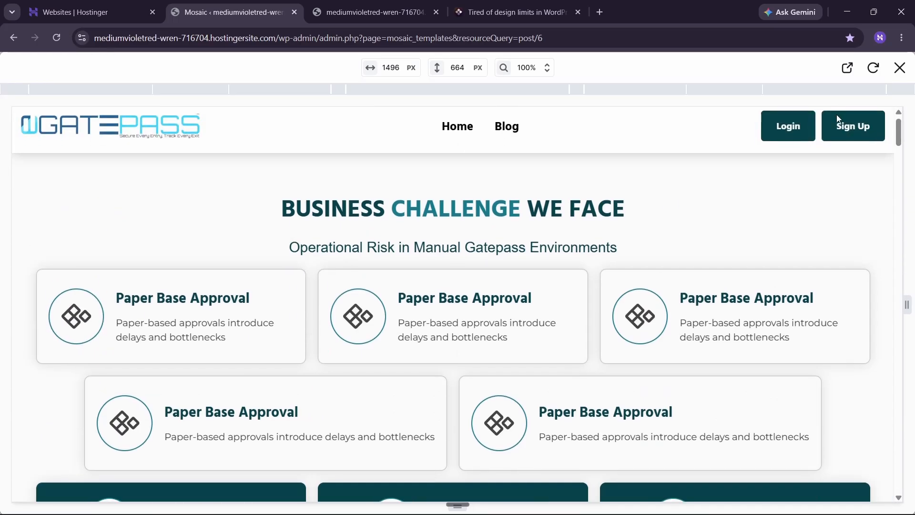
scroll(860, 175, up, 1)
mouse_move(899, 135)
mouse_down()
mouse_move(906, 139)
mouse_move(907, 128)
mouse_up()
click(900, 67)
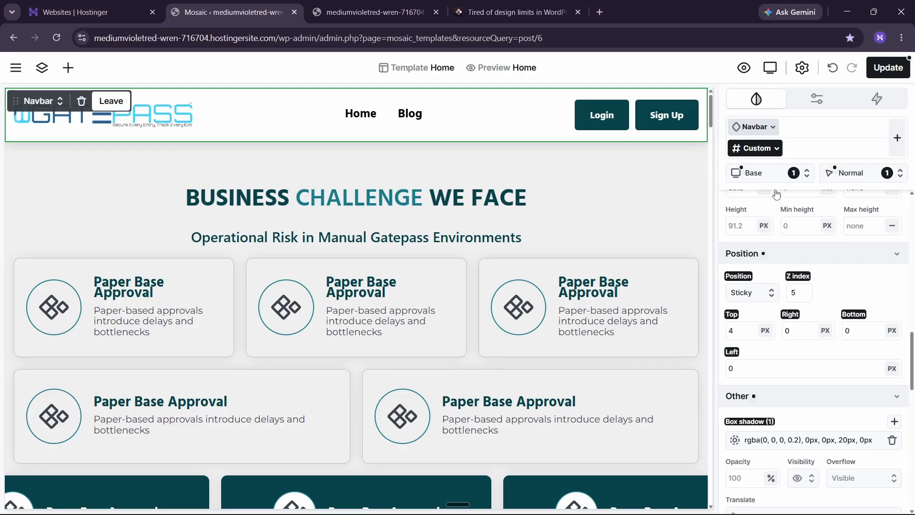
Step: Try the navbar's position as Fixed with its current offsets, and switch it to Static
click(749, 292)
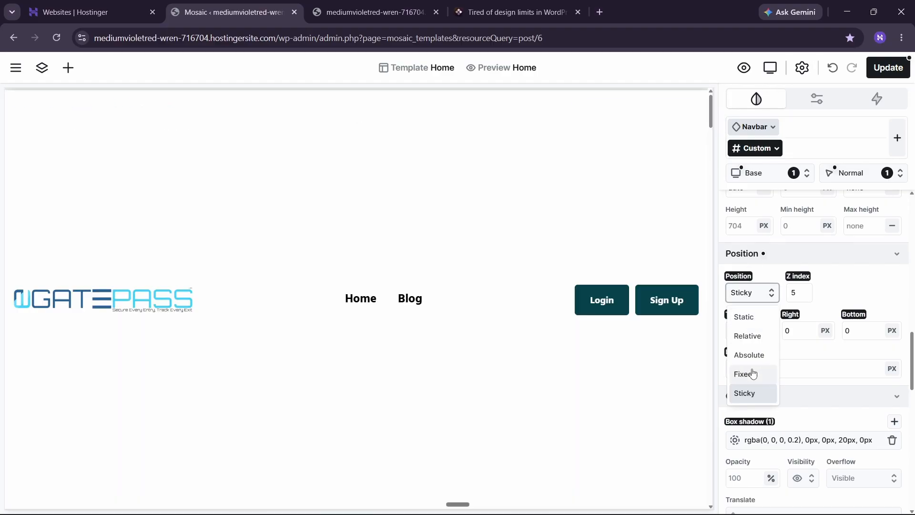
click(754, 374)
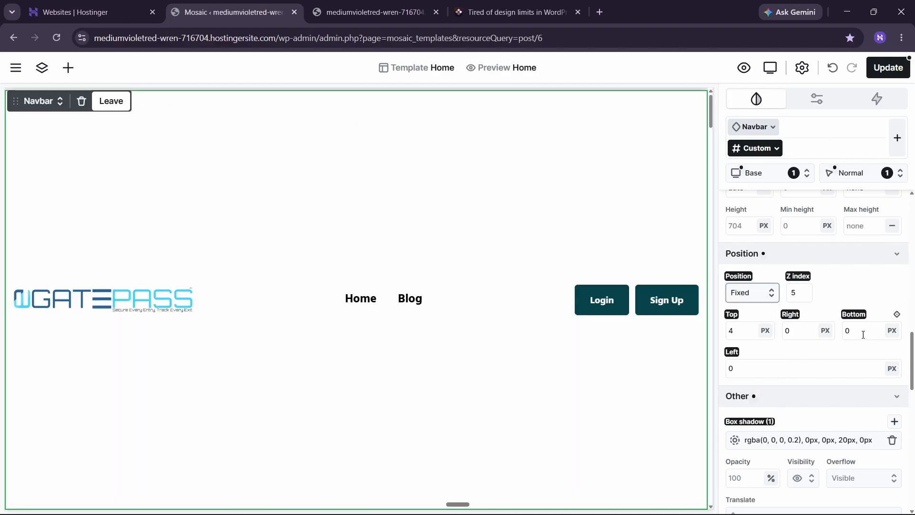
click(763, 298)
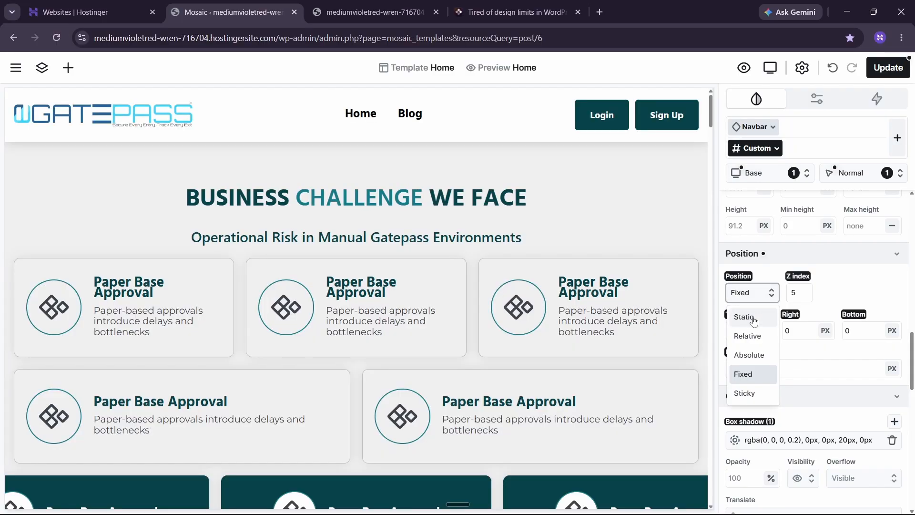
click(753, 318)
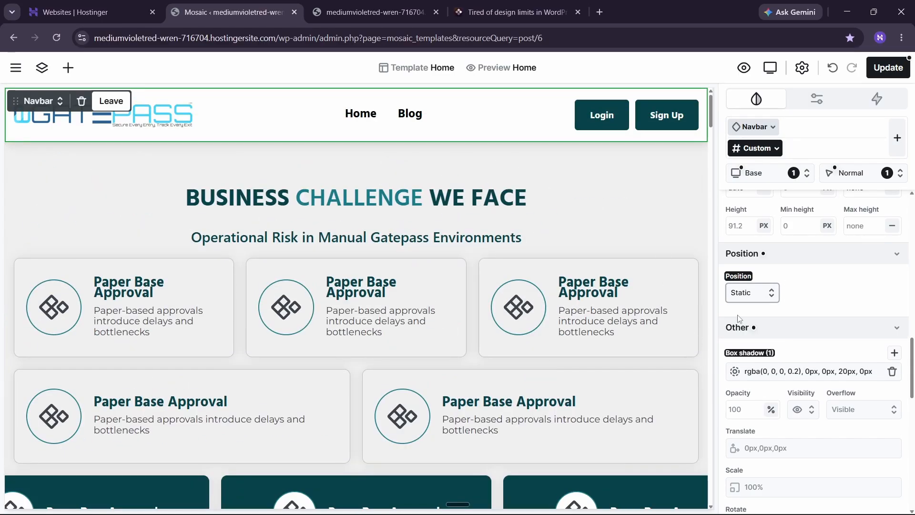
Step: Set the navbar's position to Sticky, try a top offset of 1000 px, and return the offset to 0
click(746, 295)
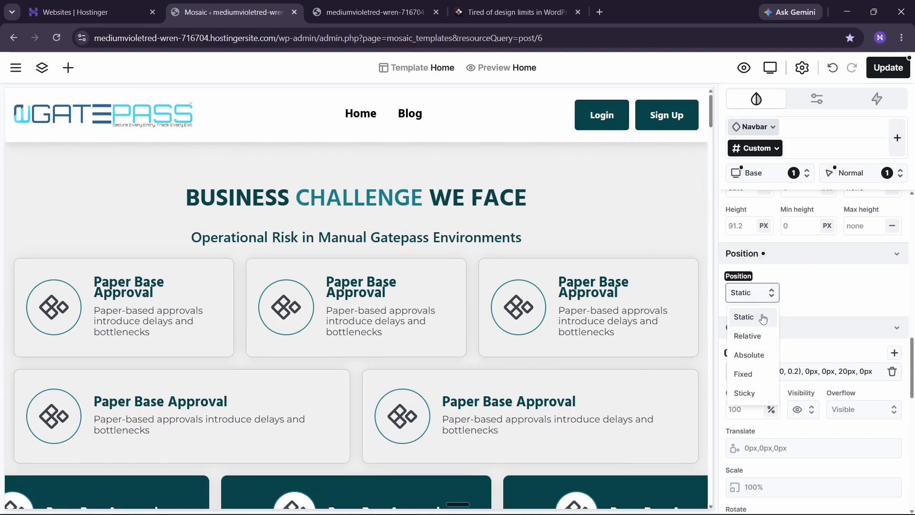
click(744, 393)
click(746, 332)
text(4)
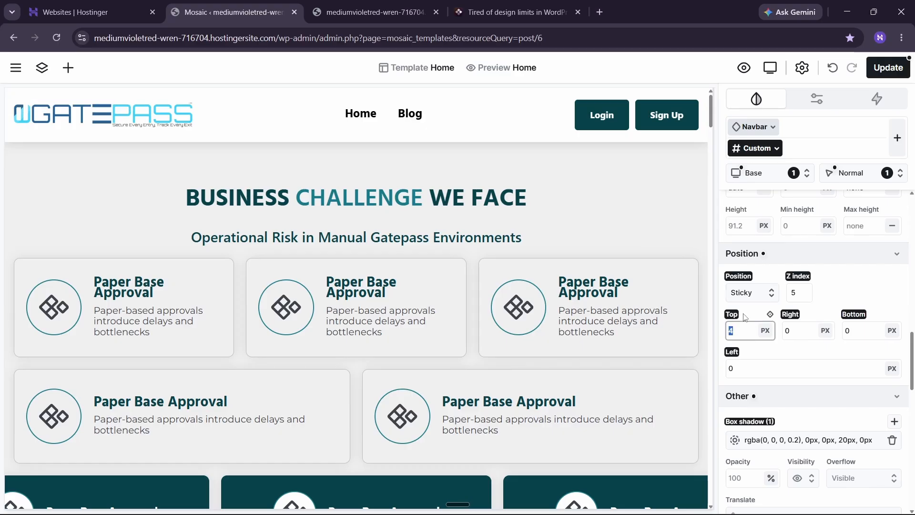
text(000)
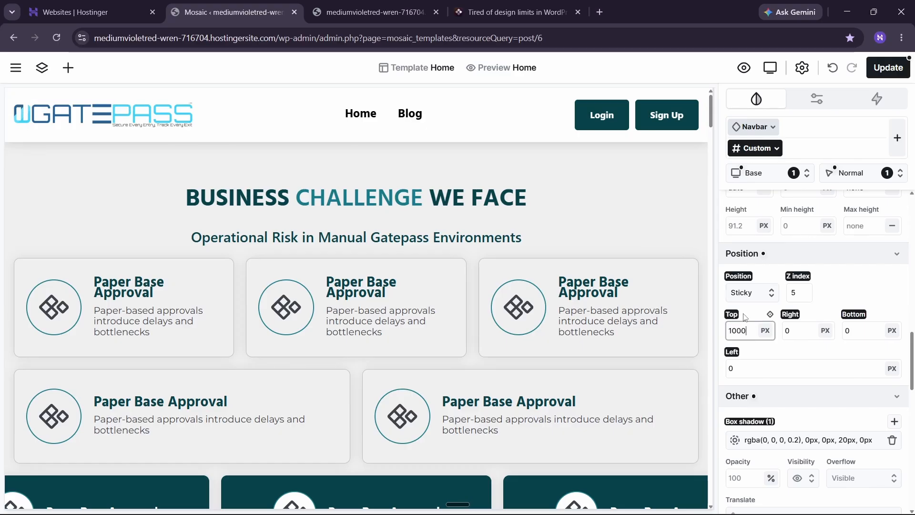
text(0)
scroll(525, 176, down, 8)
scroll(563, 166, up, 8)
scroll(820, 286, up, 10)
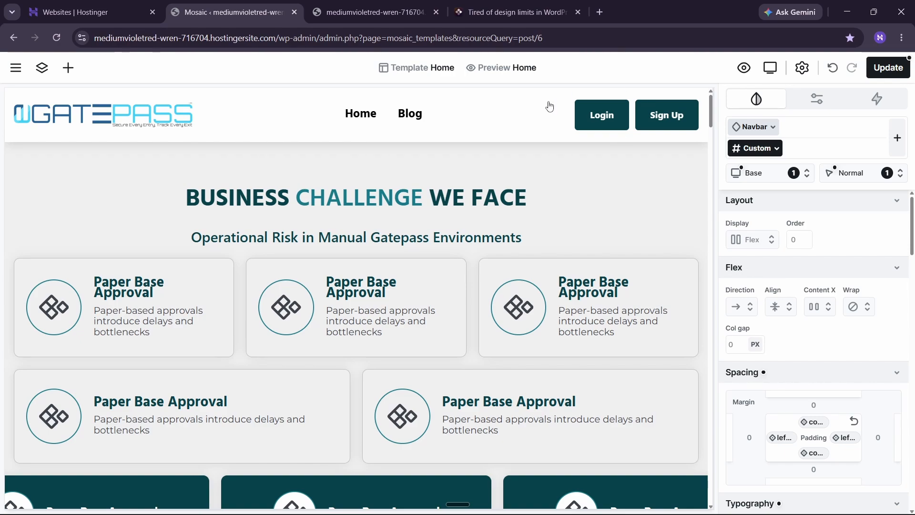
Step: Set the navbar's position to Fixed and check it in the page preview while scrolling
scroll(798, 334, down, 10)
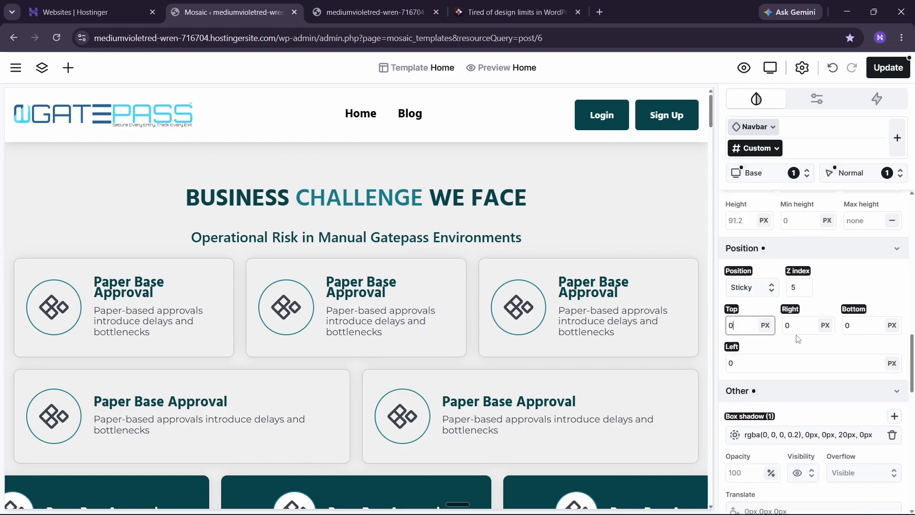
scroll(799, 339, down, 3)
scroll(782, 324, up, 3)
click(766, 279)
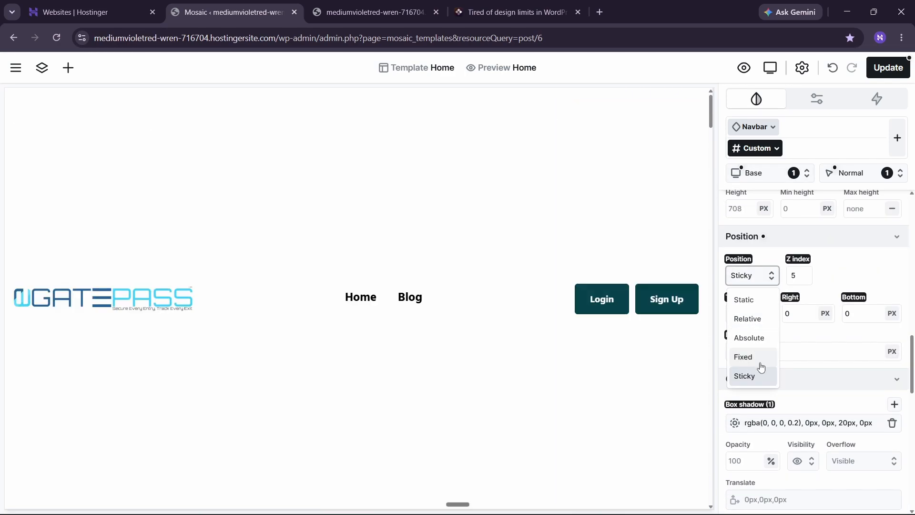
click(758, 358)
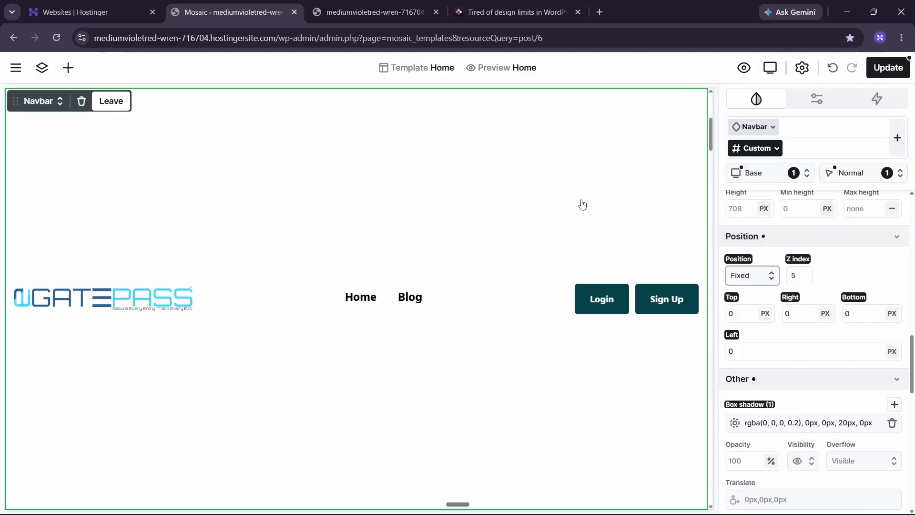
click(742, 71)
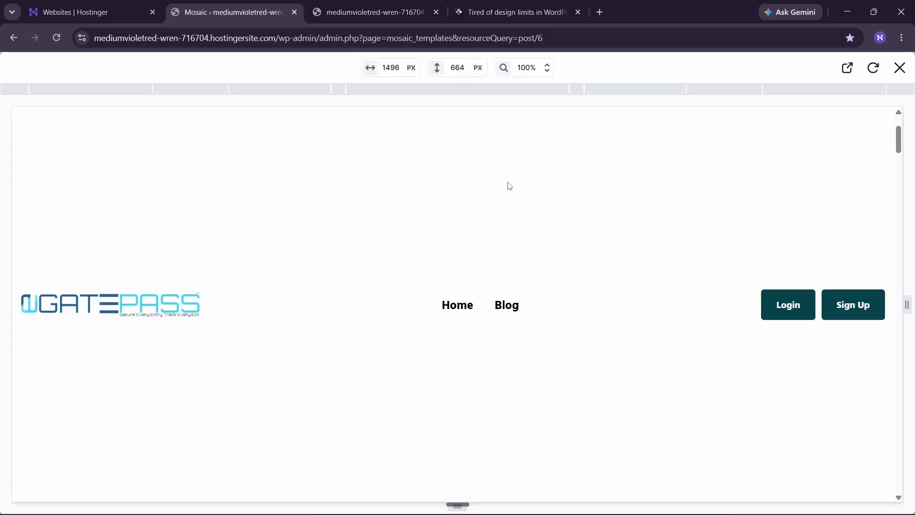
scroll(508, 189, down, 5)
scroll(511, 182, down, 8)
click(900, 71)
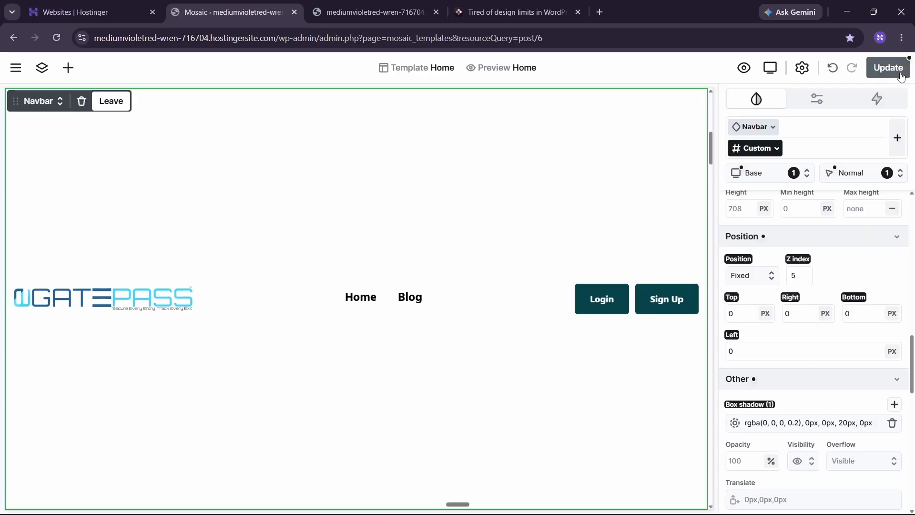
Step: Play back the navbar's While scrolling interaction, review the navbar's style settings, and close the interaction
click(877, 100)
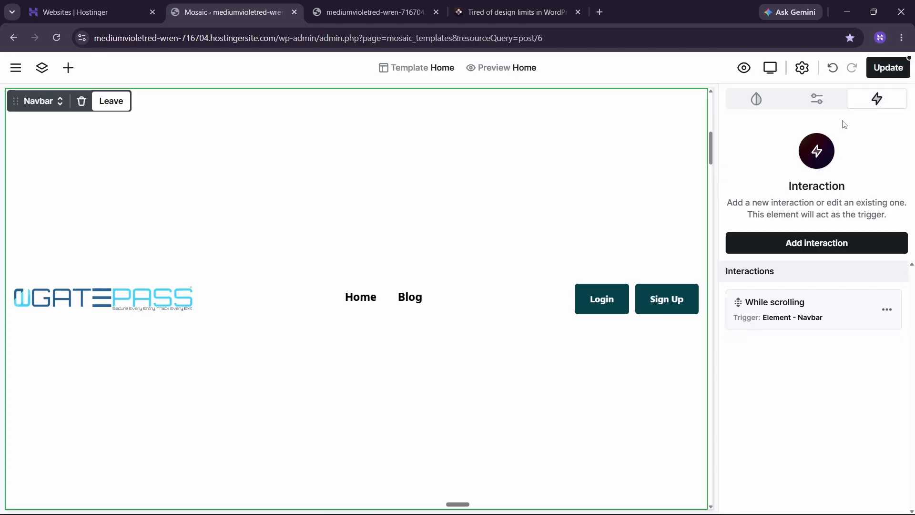
click(804, 325)
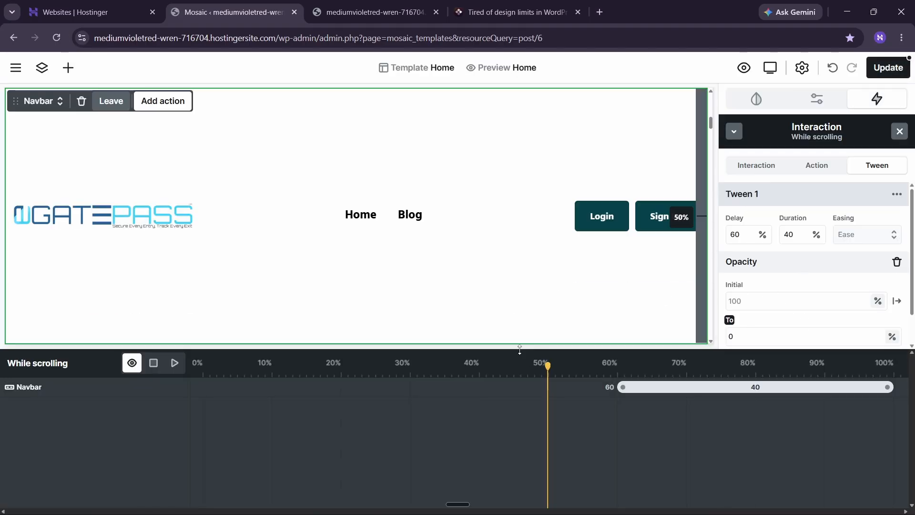
click(175, 363)
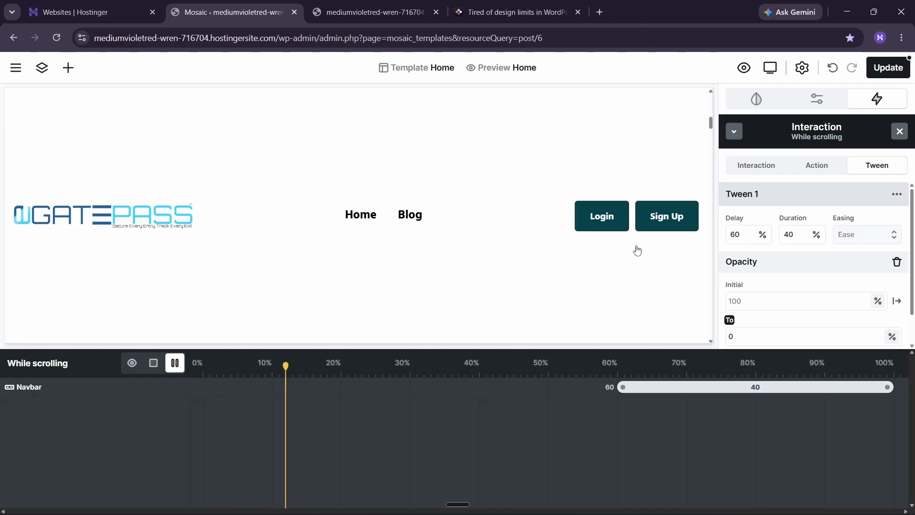
click(757, 99)
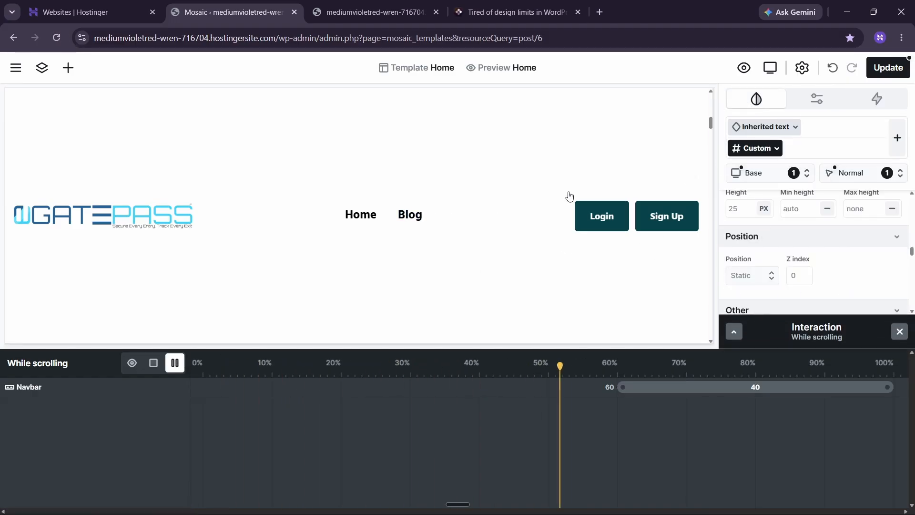
scroll(857, 252, up, 3)
scroll(857, 252, up, 10)
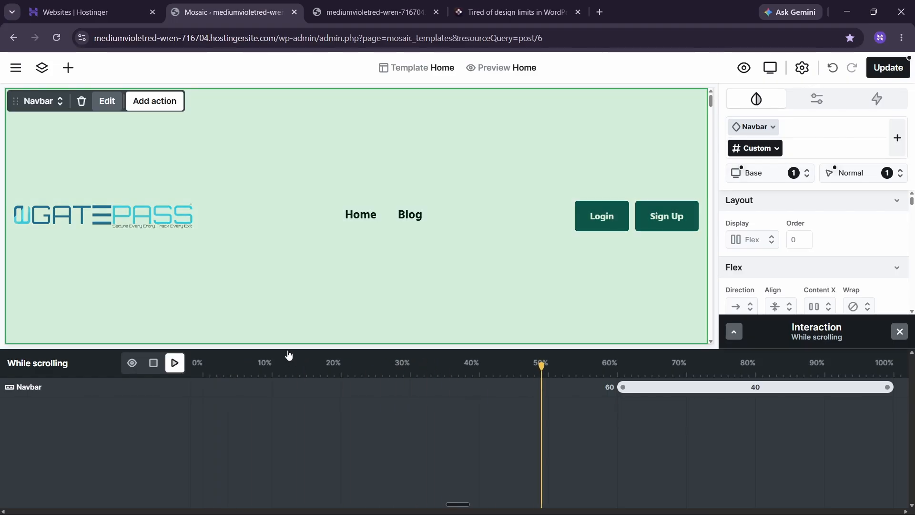
key(space)
click(900, 332)
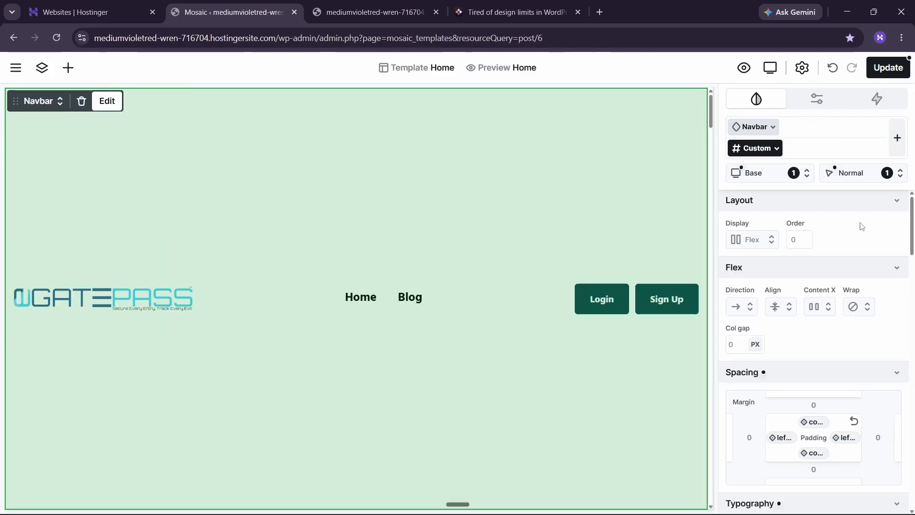
Step: Set the fixed navbar's bottom offset to 616 px
scroll(857, 238, down, 15)
scroll(848, 325, up, 10)
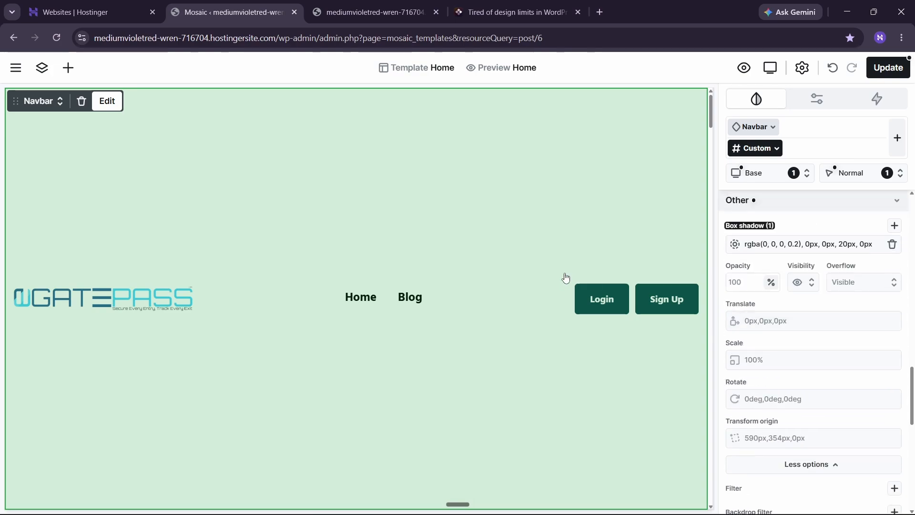
click(865, 370)
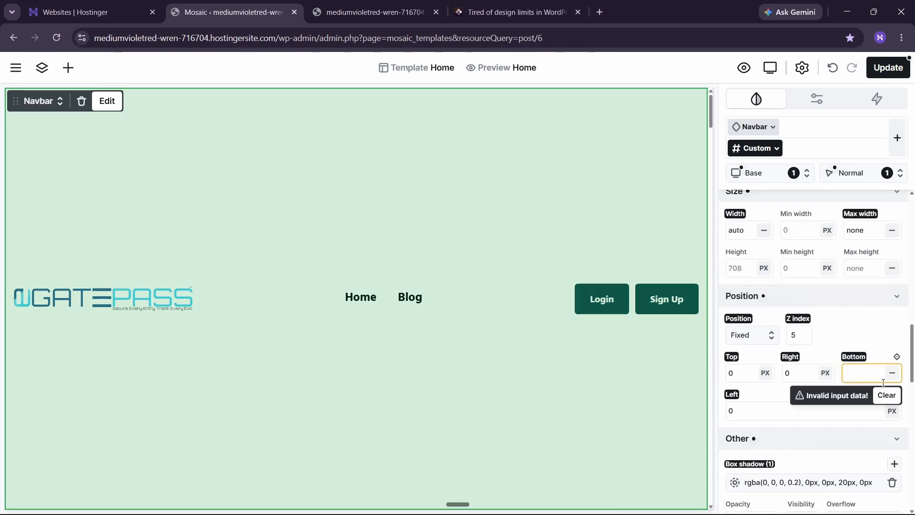
click(886, 396)
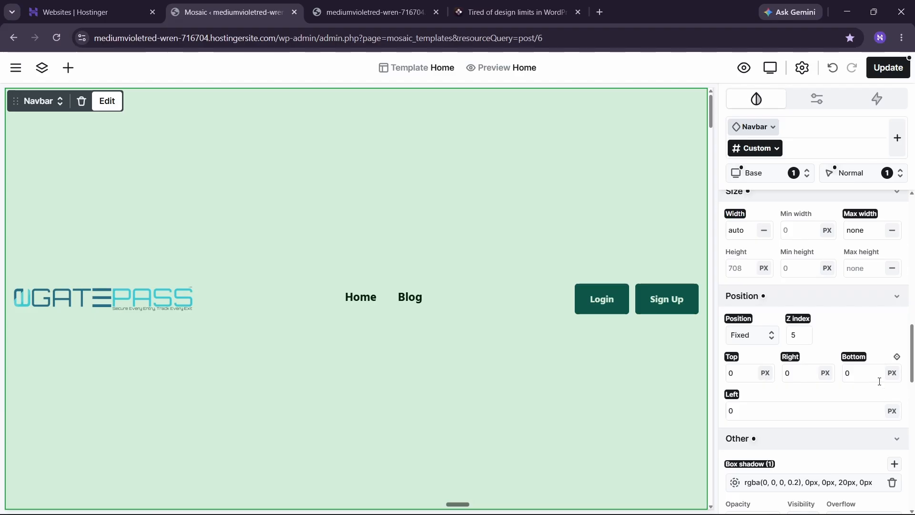
click(874, 378)
text(616)
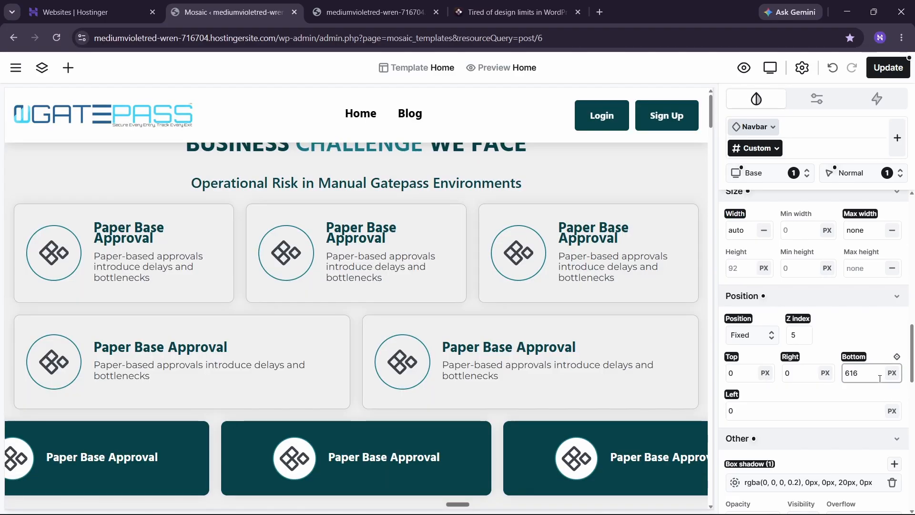
Step: Reduce the fixed navbar's bottom offset to 613 px and briefly open the page preview
key(Down)
key(Down)
key(Down)
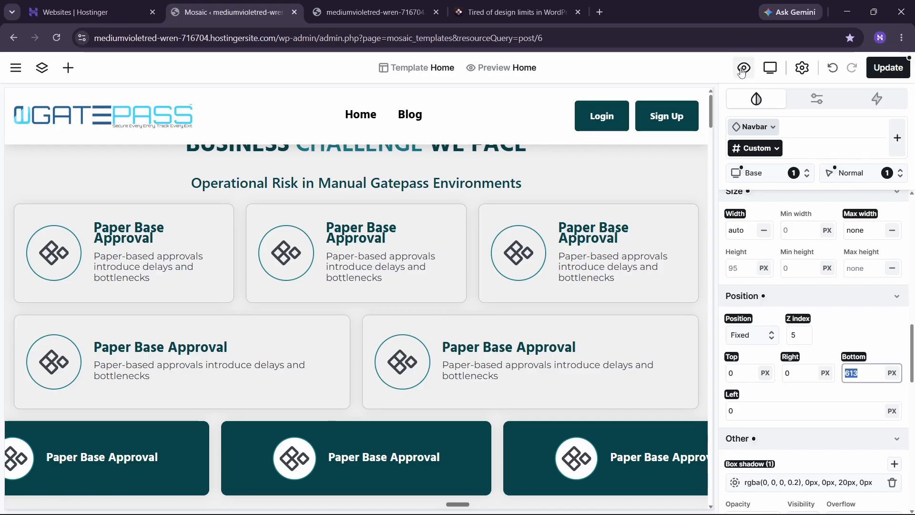
click(743, 71)
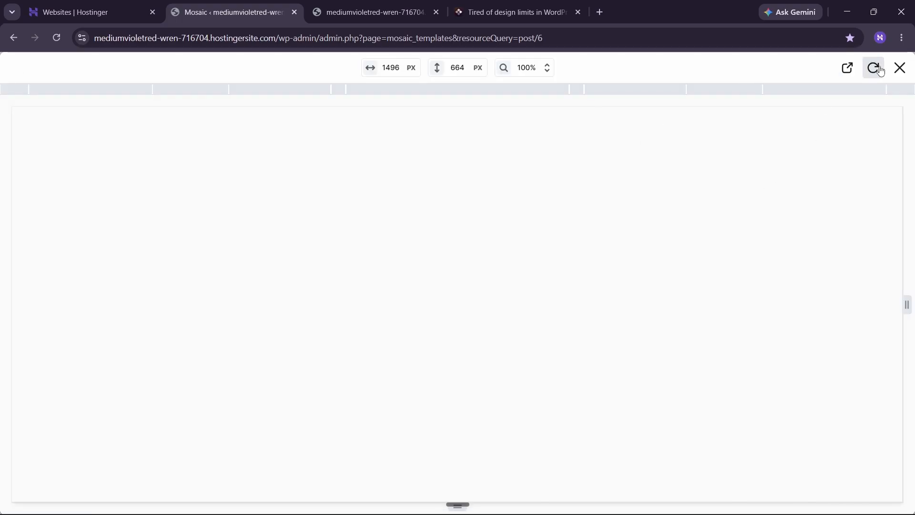
click(900, 67)
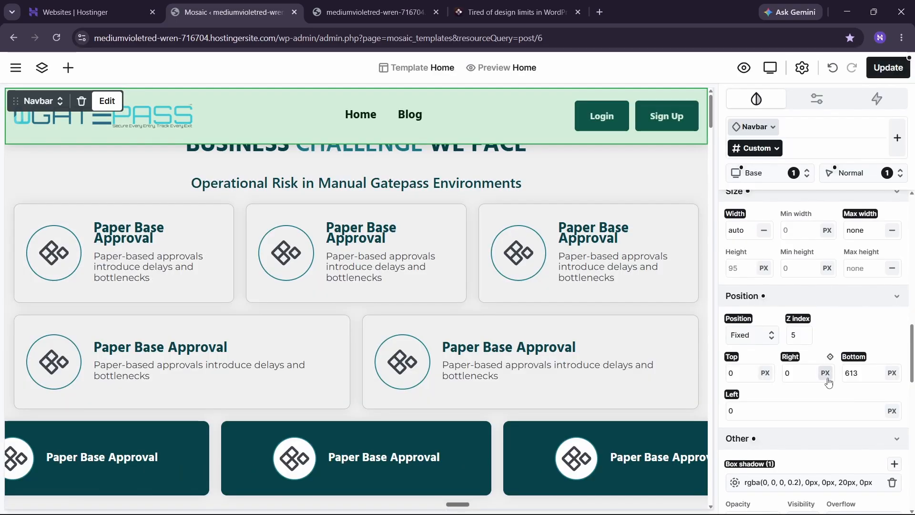
Step: Set the fixed navbar's bottom offset to 582 px
double_click(851, 373)
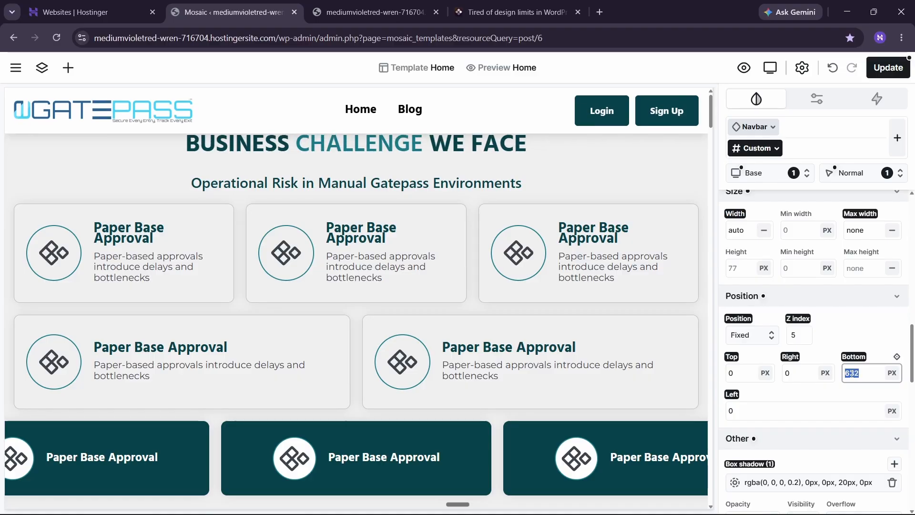
key(Down)
key(Down)
key(Down)
key(Down)
key(Down)
key(Down)
key(Down)
key(Down)
key(Down)
key(Down)
key(Down)
key(Down)
key(Down)
key(Down)
key(Down)
key(Down)
key(Down)
key(Down)
key(Down)
key(Down)
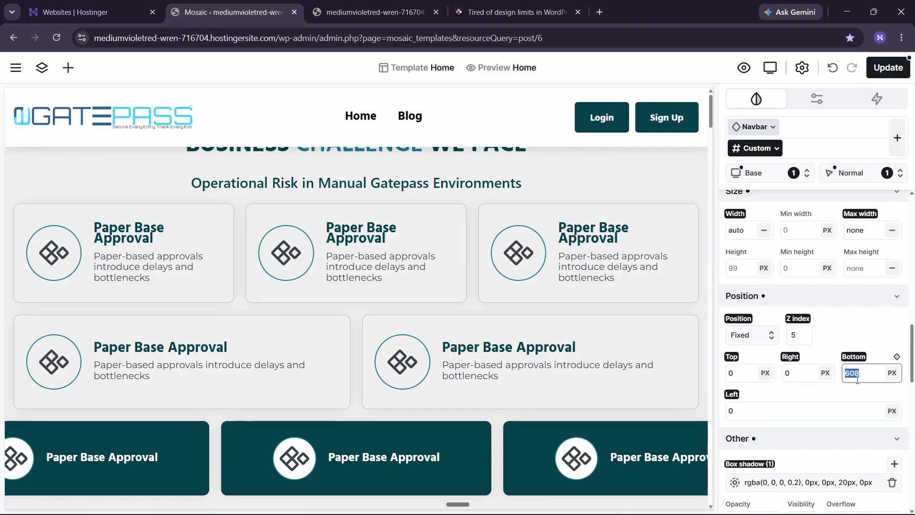
key(Down)
key(Down)
key(Down)
key(Down)
key(Down)
key(Down)
key(Down)
key(Down)
key(Down)
key(Down)
key(Down)
key(Down)
Step: Check in the page preview how the navbar hides and reappears while scrolling down and back up, and close the preview
click(743, 67)
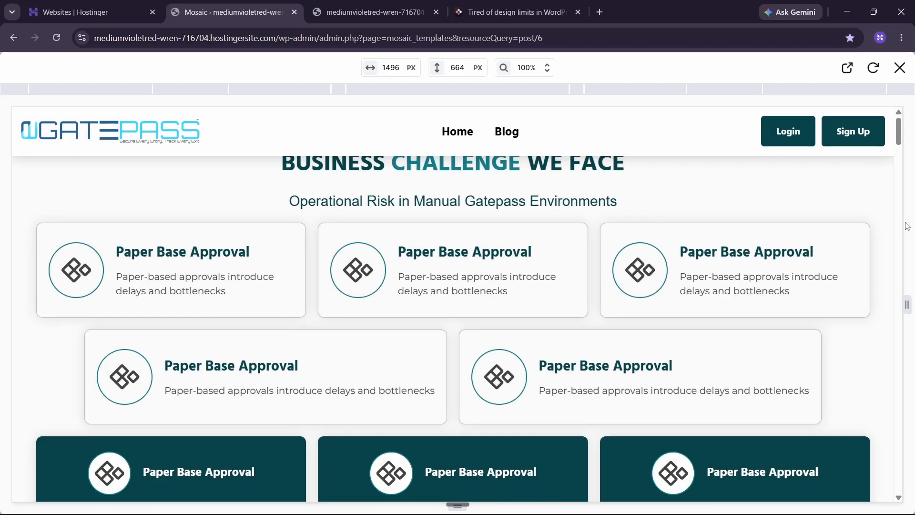
drag(900, 134, 914, 148)
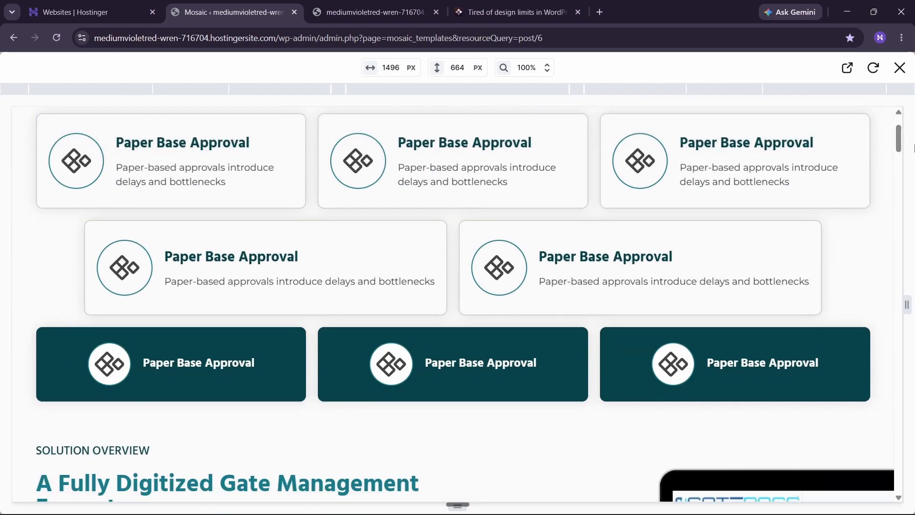
drag(902, 148, 904, 125)
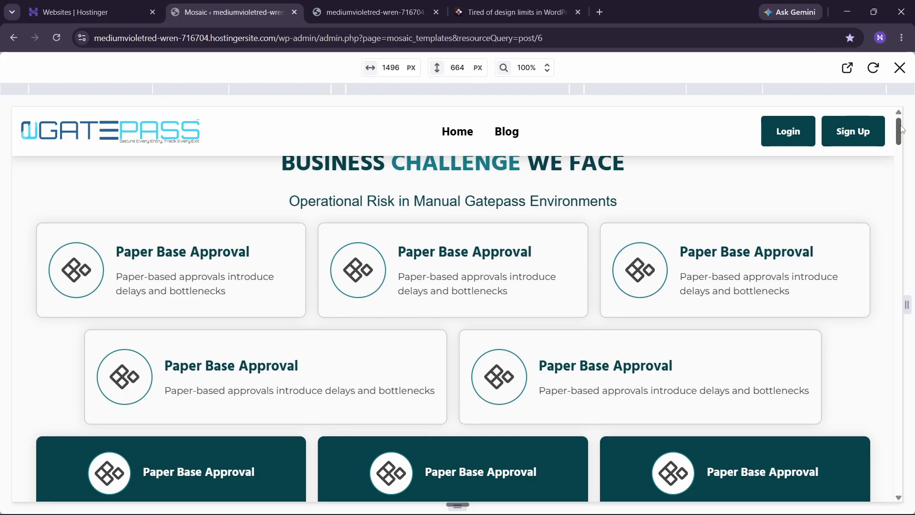
drag(902, 133, 900, 169)
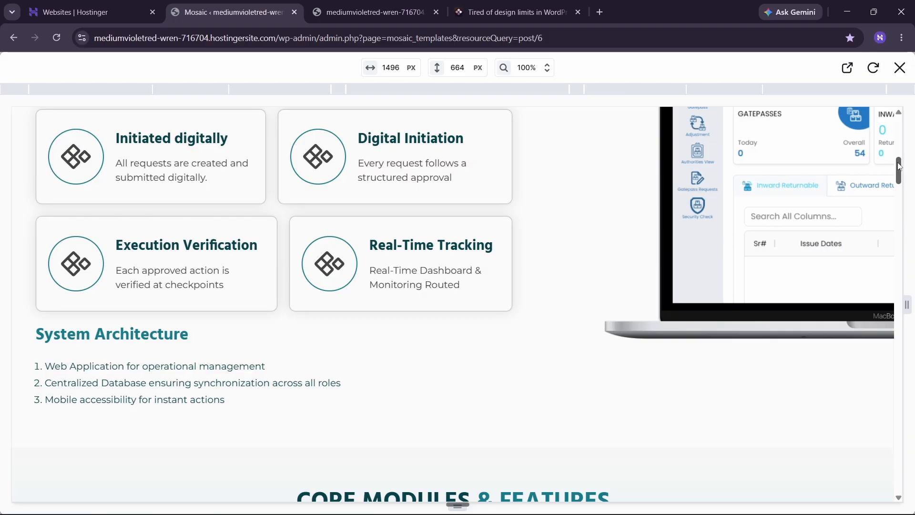
drag(901, 161, 906, 116)
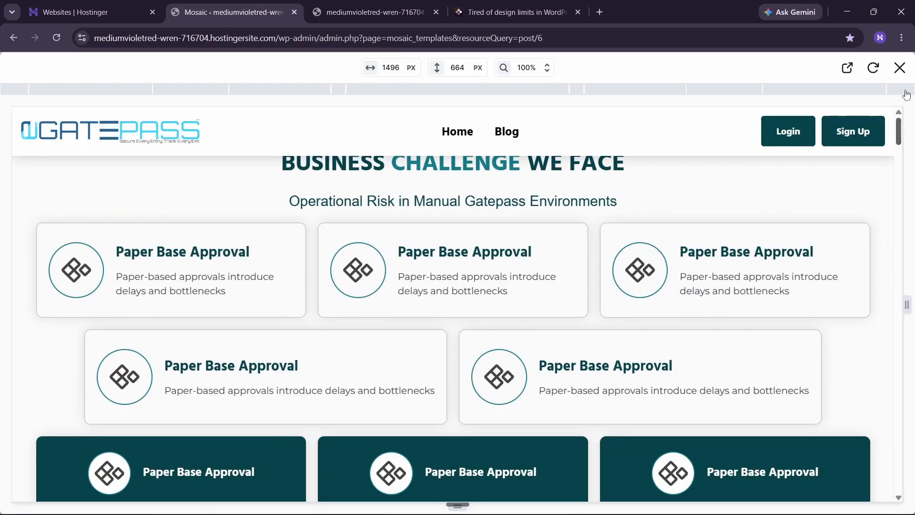
click(907, 64)
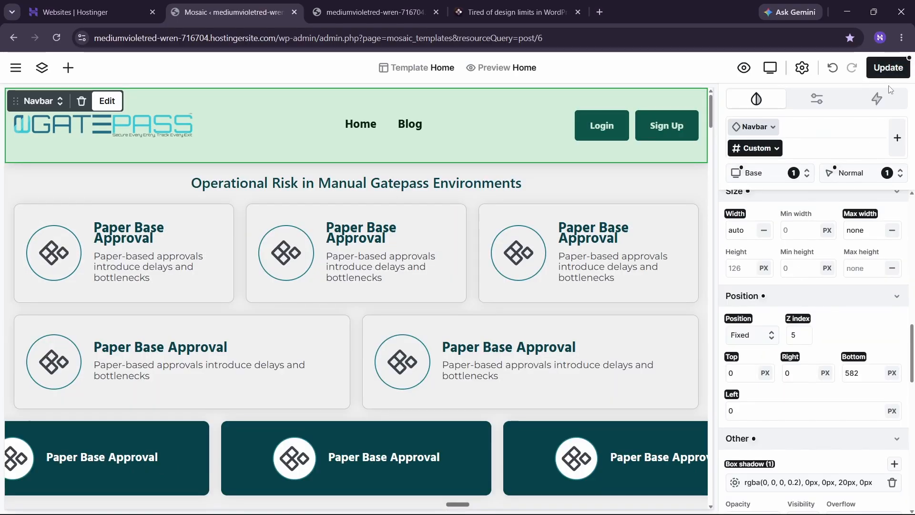
mouse_move(770, 512)
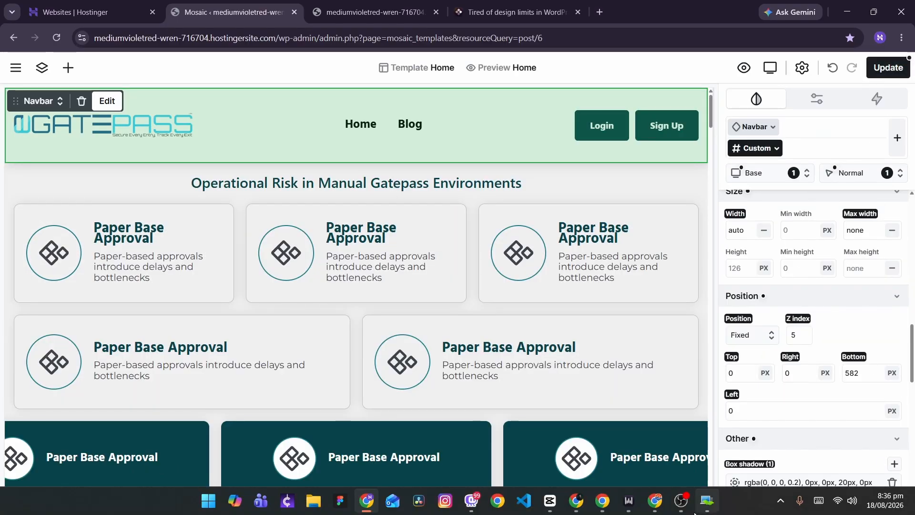
click(675, 512)
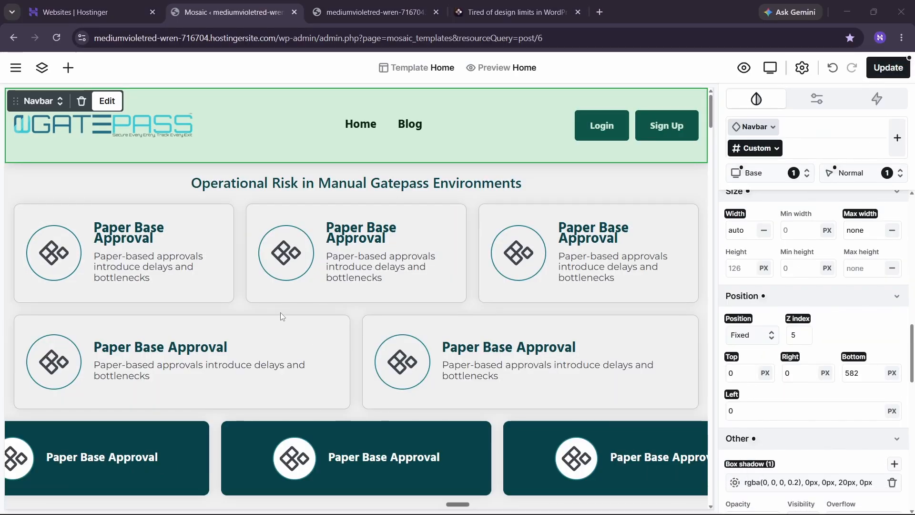